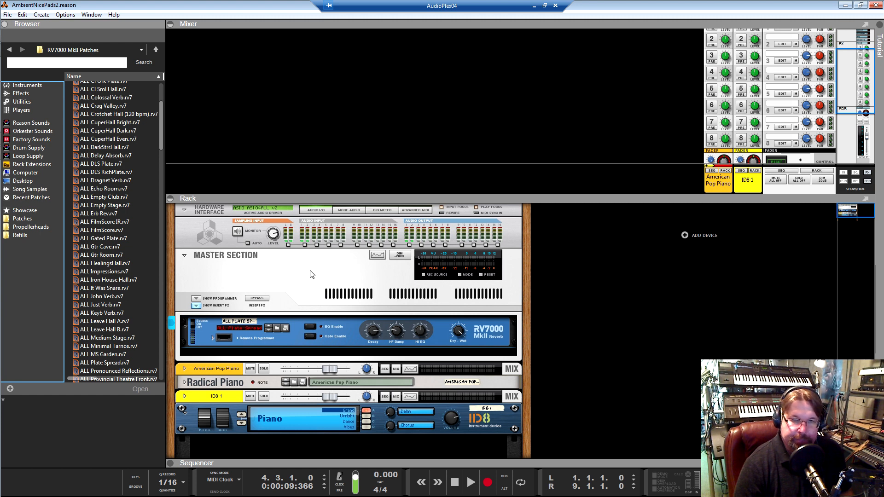
Look over the rack devices and the sequencer's American Pop Piano and ID8 1 tracks
scroll(342, 290, down, 1)
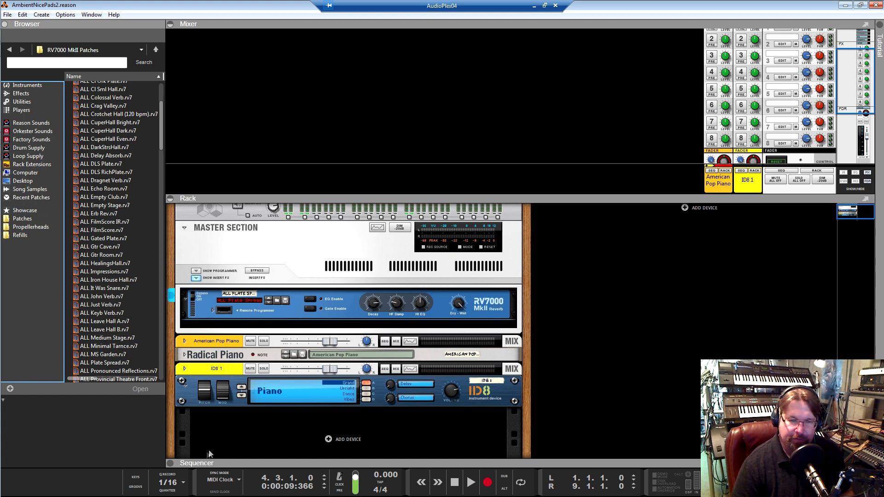
click(171, 464)
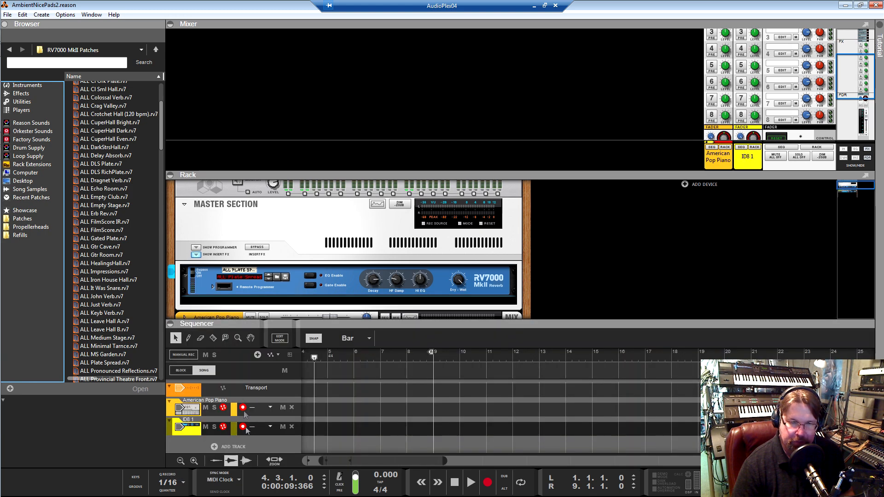
click(172, 324)
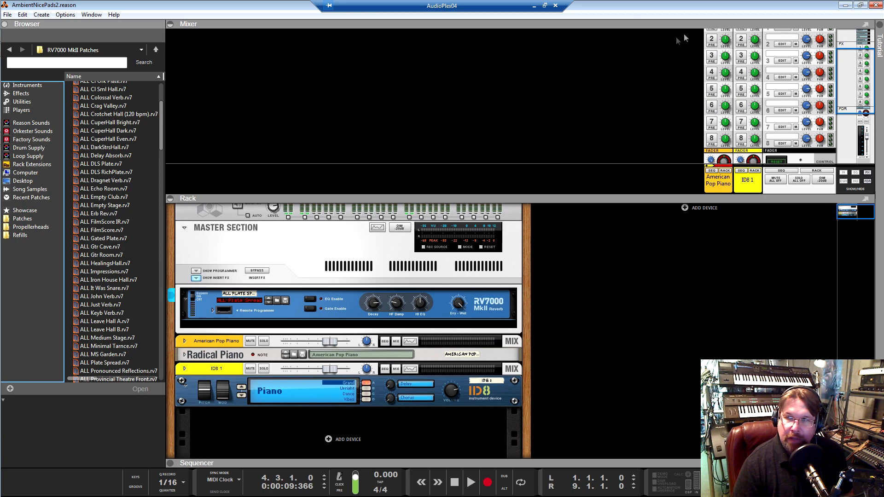
Switch from Reason to the browser page about the Generic MIDI Channel aware Remote Codec+Map, moving the file explorer window aside
click(846, 5)
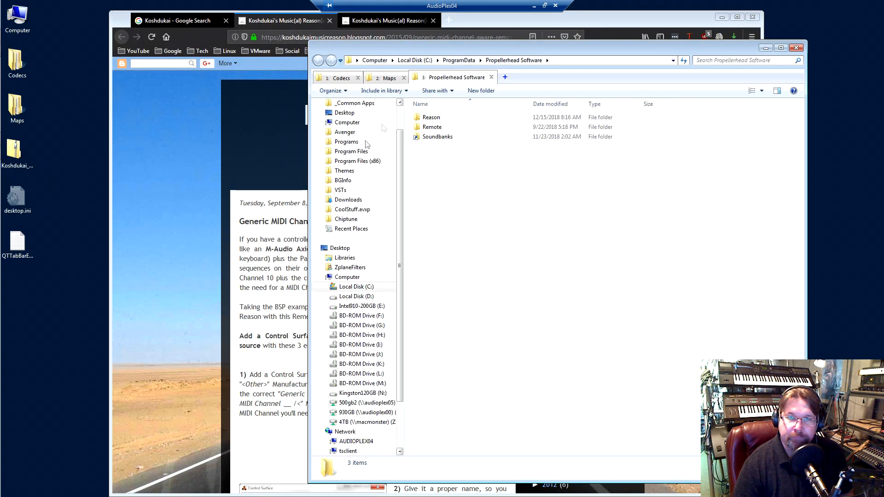
drag(423, 47, 582, 50)
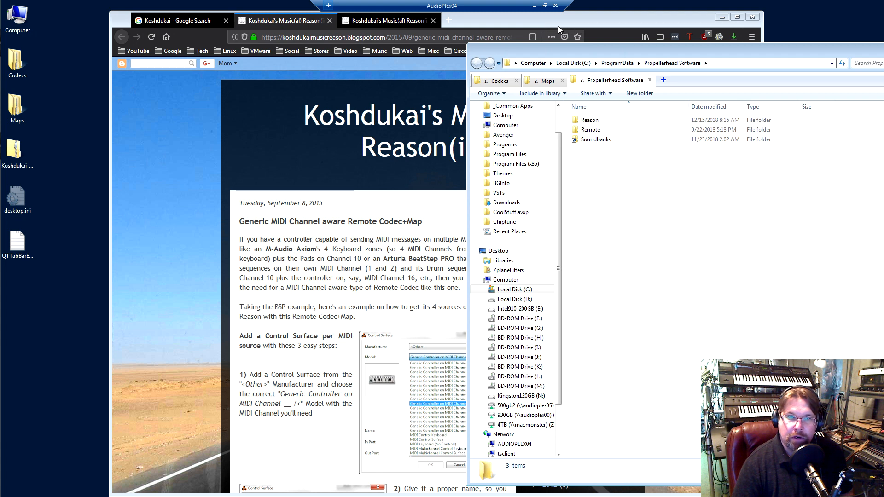
click(557, 25)
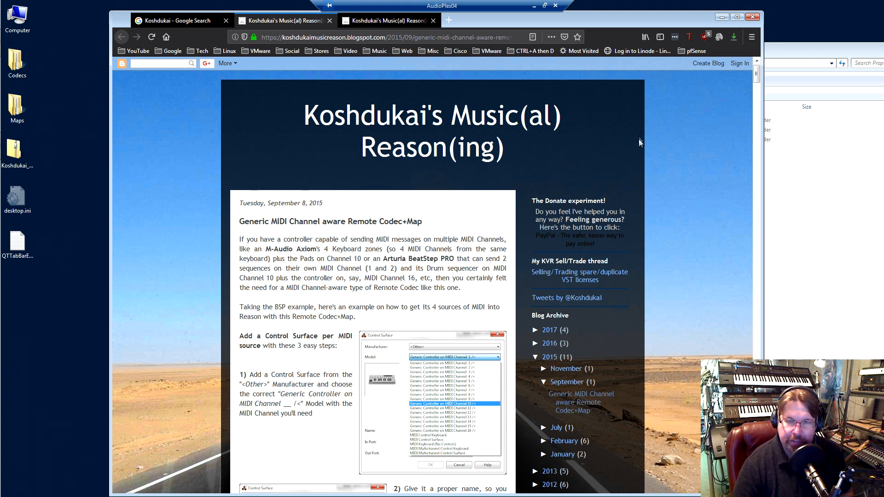
Read the blog post's control surface setup instructions down to the Generic Controller MIDI Channel Remote Codec download links
scroll(358, 133, down, 3)
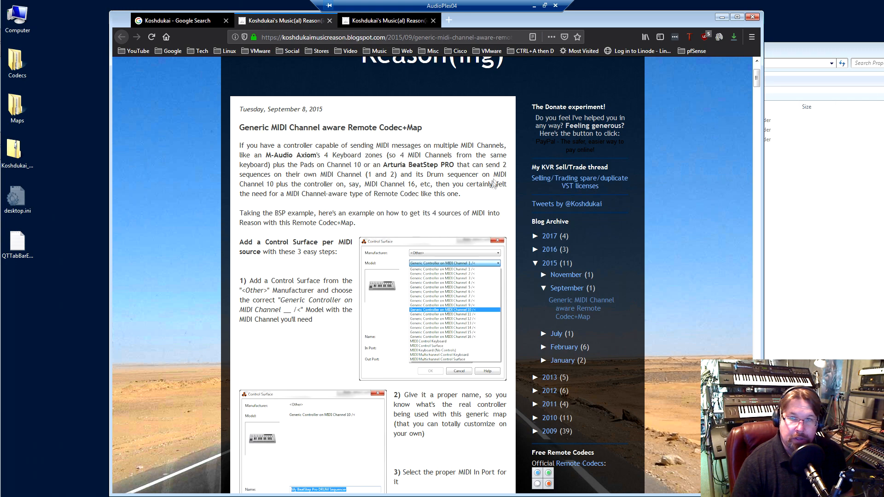
scroll(442, 194, up, 3)
scroll(446, 199, down, 4)
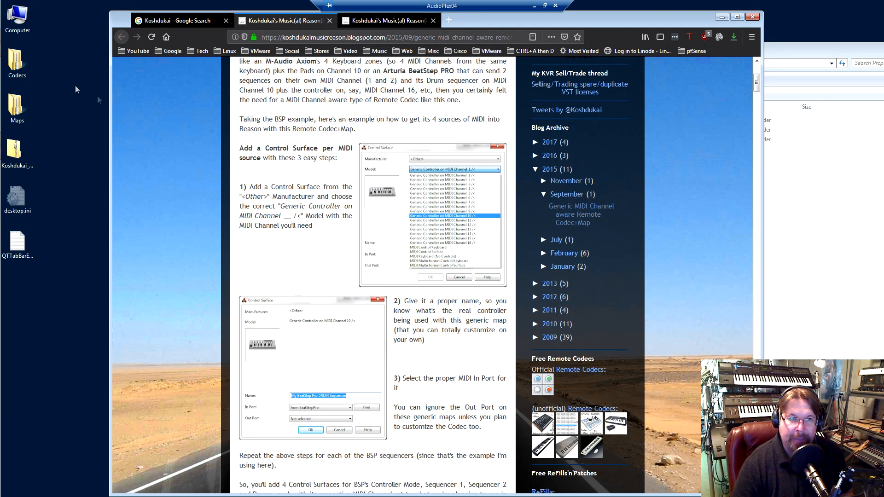
scroll(449, 212, up, 2)
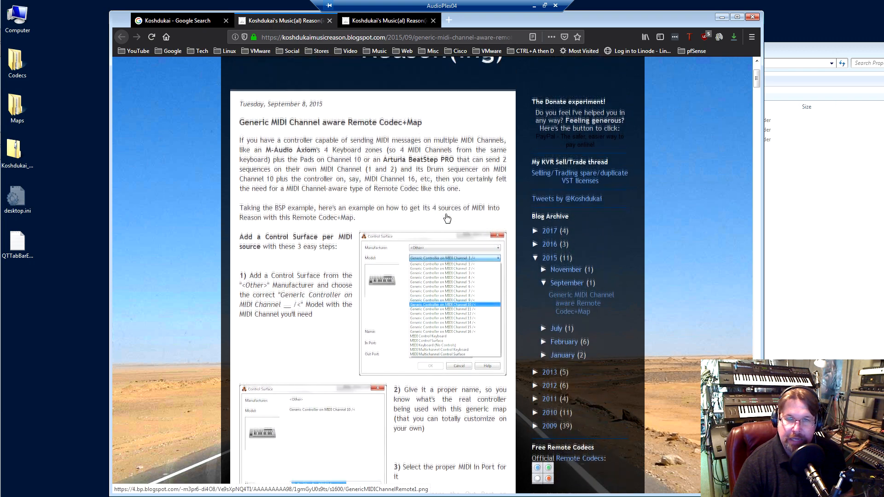
scroll(326, 289, down, 12)
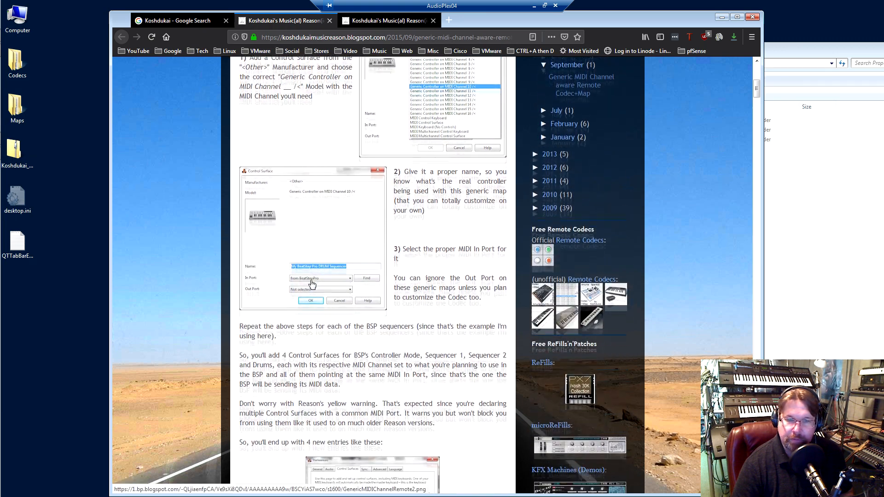
scroll(310, 279, down, 6)
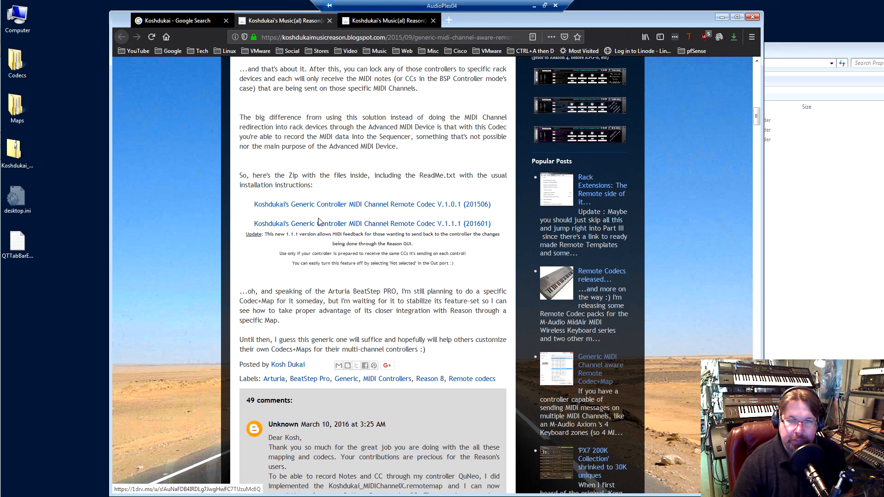
Locate the codec zip and extracted folders on the desktop, and examine the files in Codecs > Lua Codecs > Other
click(18, 151)
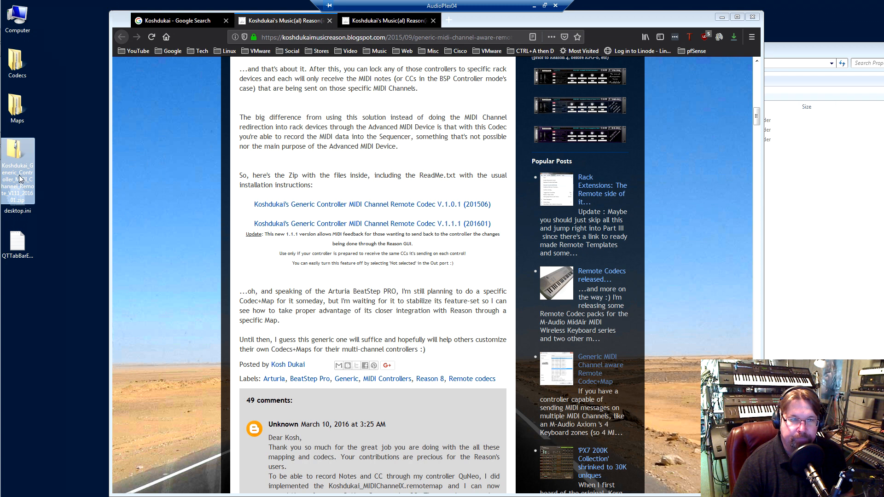
click(68, 155)
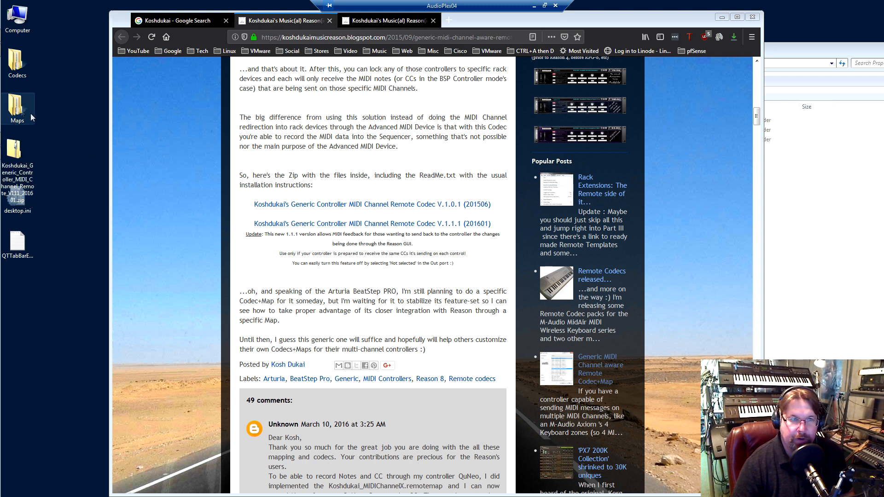
click(20, 65)
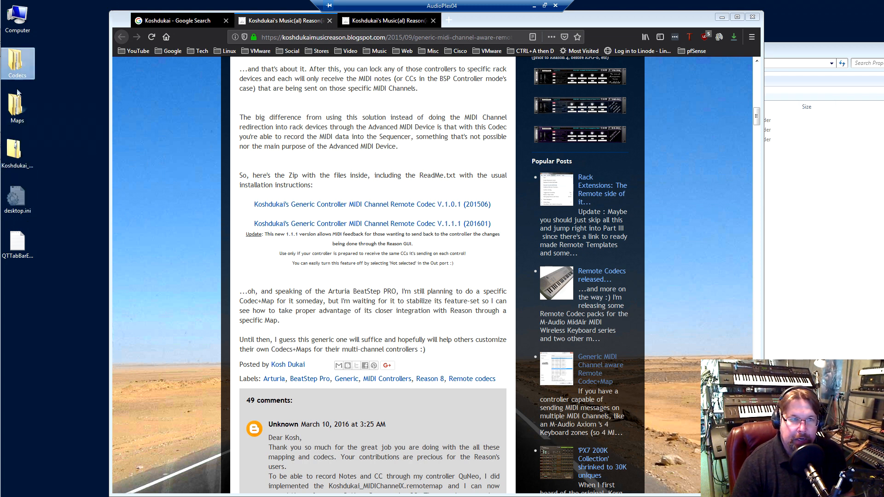
double_click(22, 63)
double_click(592, 120)
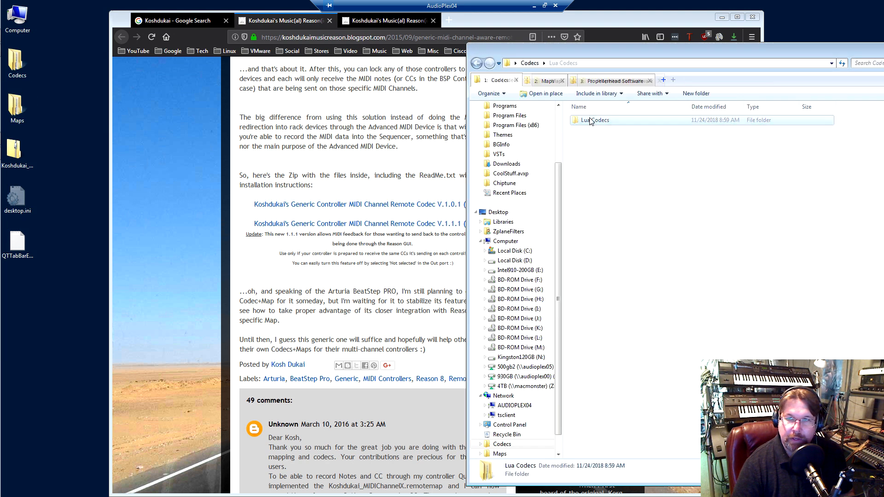
double_click(588, 121)
drag(595, 154, 639, 129)
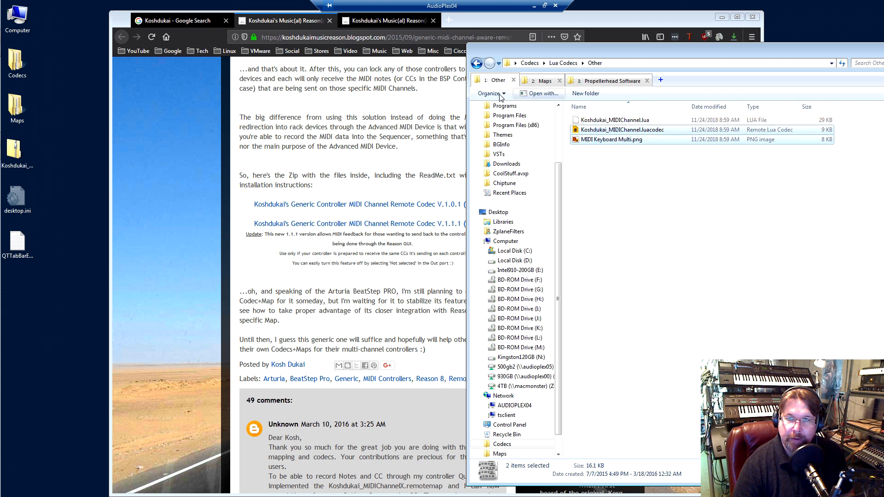
Examine the remotemap files in the Other subfolder of the extracted Maps folder
click(544, 82)
double_click(587, 121)
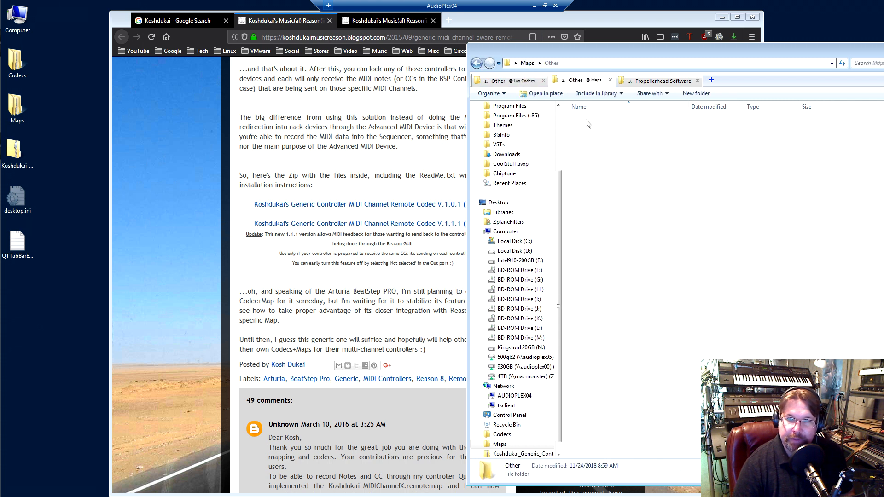
drag(612, 288, 652, 290)
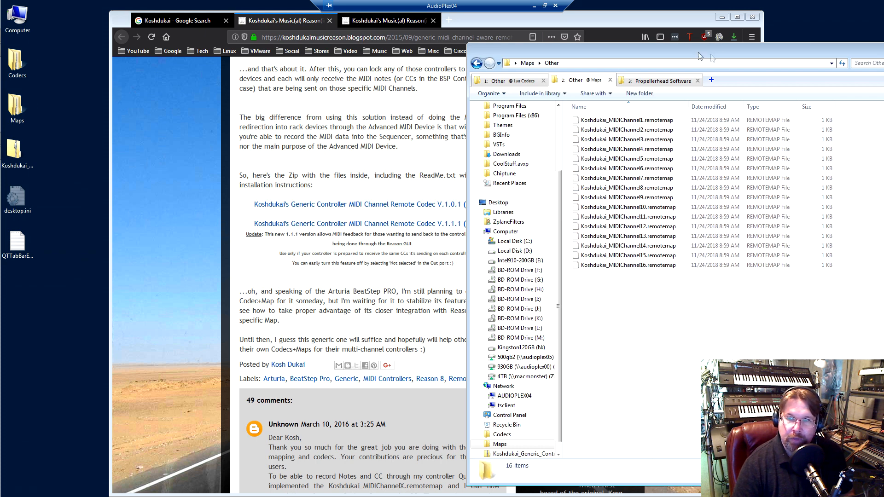
Show the full path C:\ProgramData\Propellerhead Software and open its Remote > Codecs folder
drag(688, 52, 660, 49)
click(623, 83)
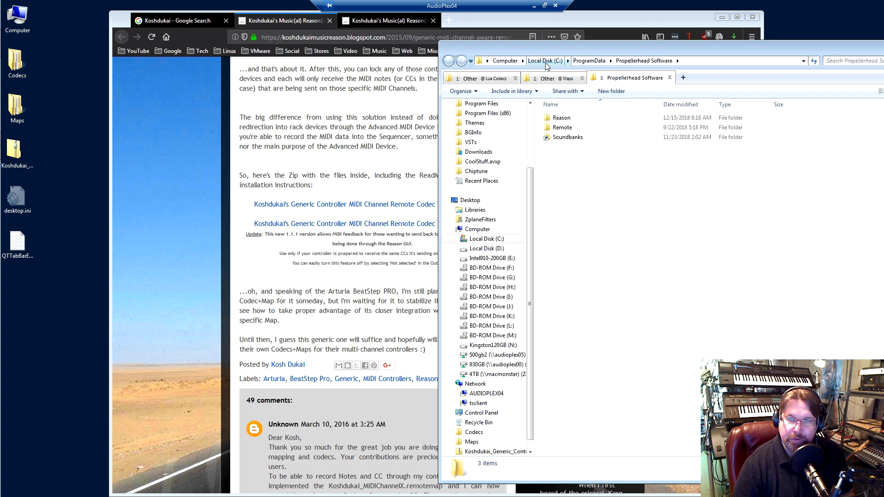
click(697, 64)
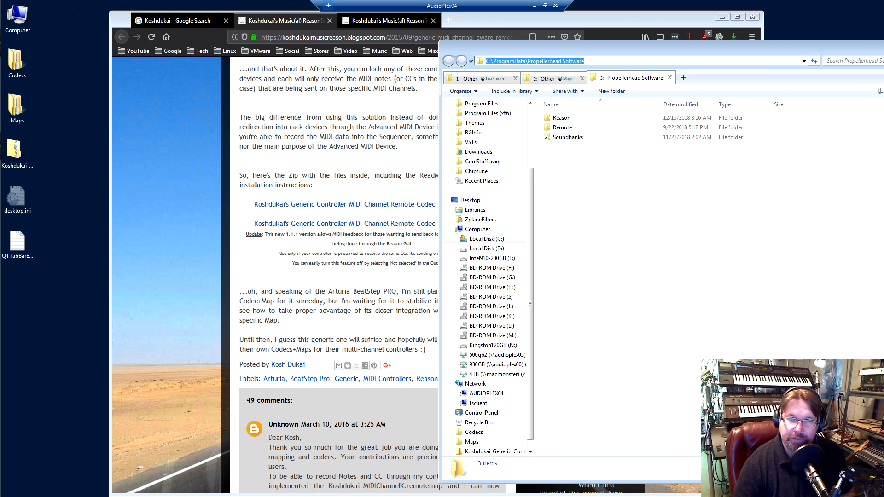
click(574, 155)
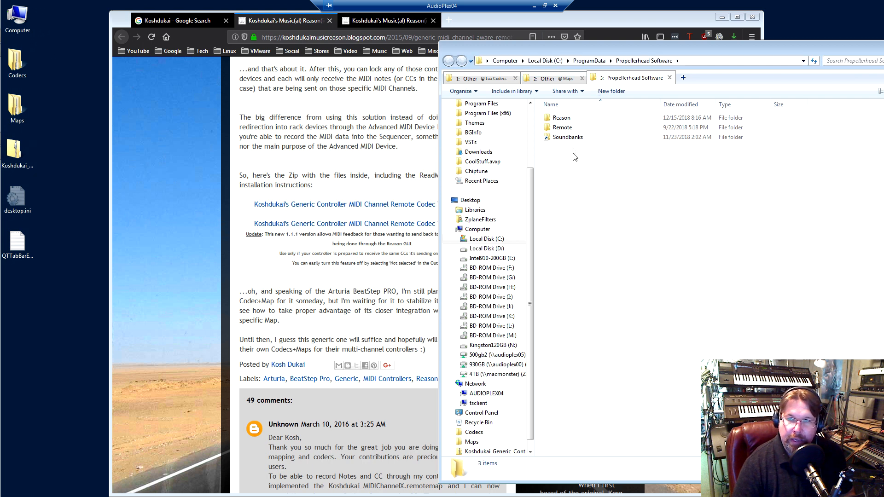
double_click(560, 130)
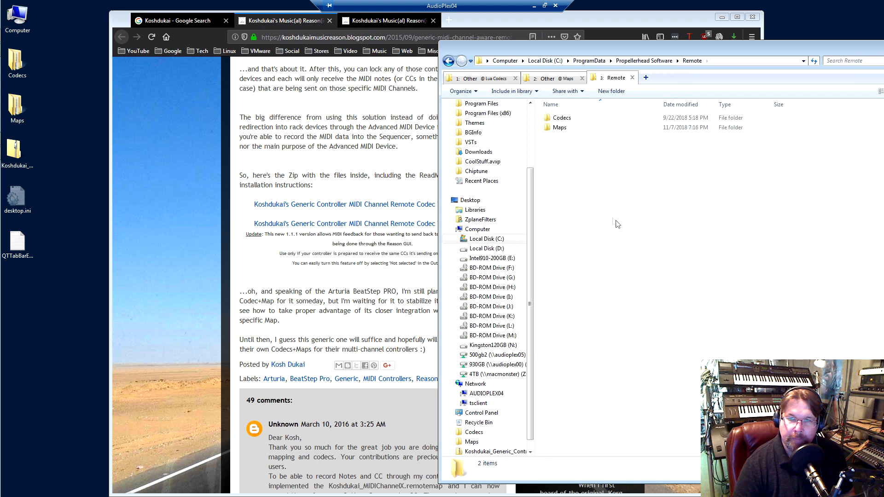
double_click(560, 118)
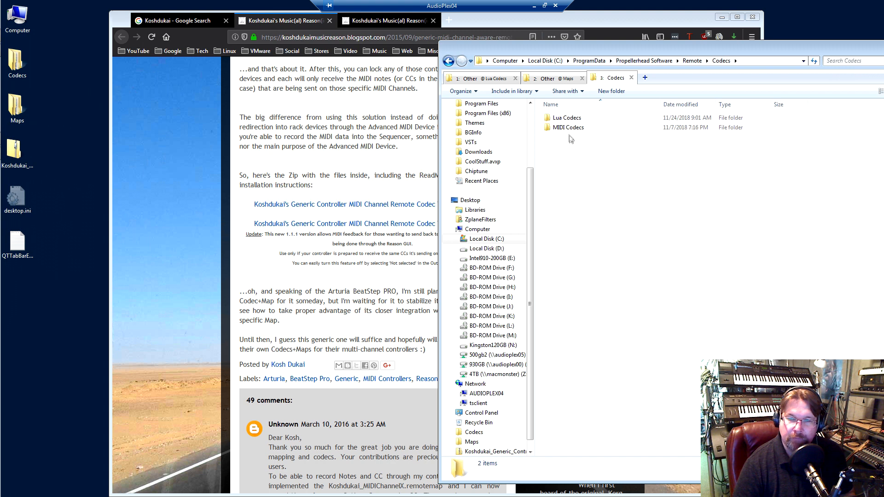
Review the extracted map and codec files, and check the installed codec files in Remote > Codecs > Lua Codecs > Other
click(549, 78)
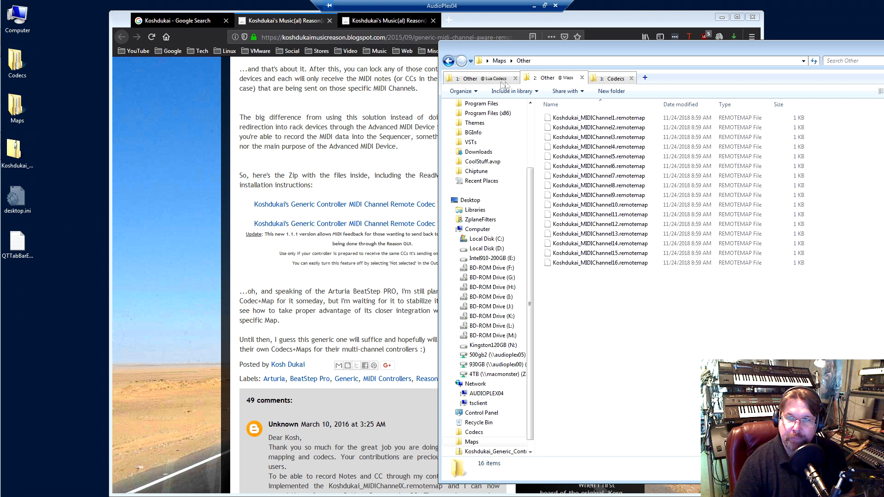
click(474, 79)
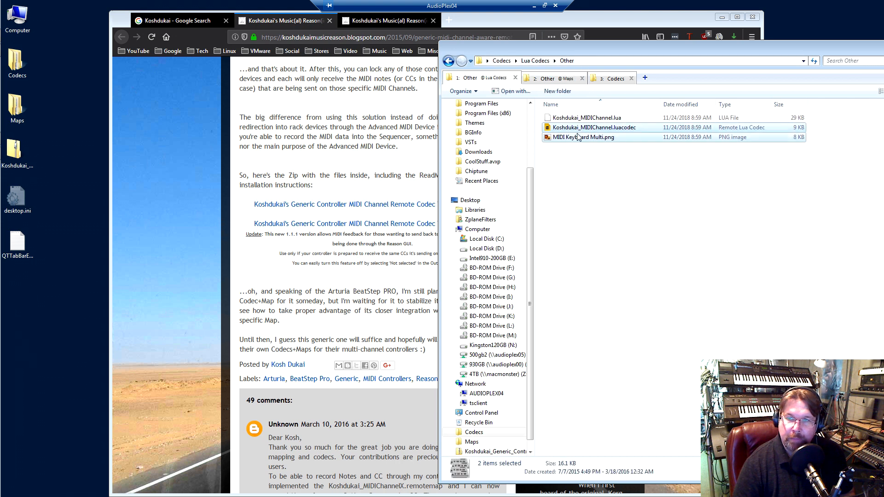
click(613, 78)
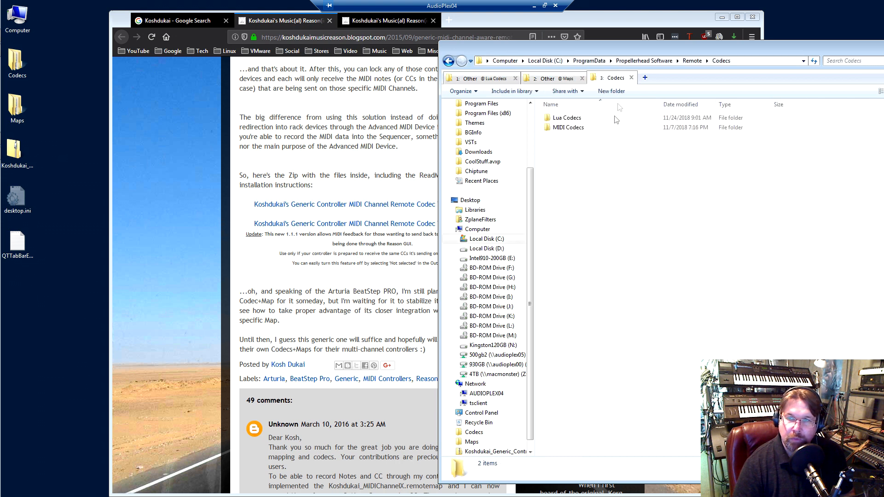
double_click(568, 118)
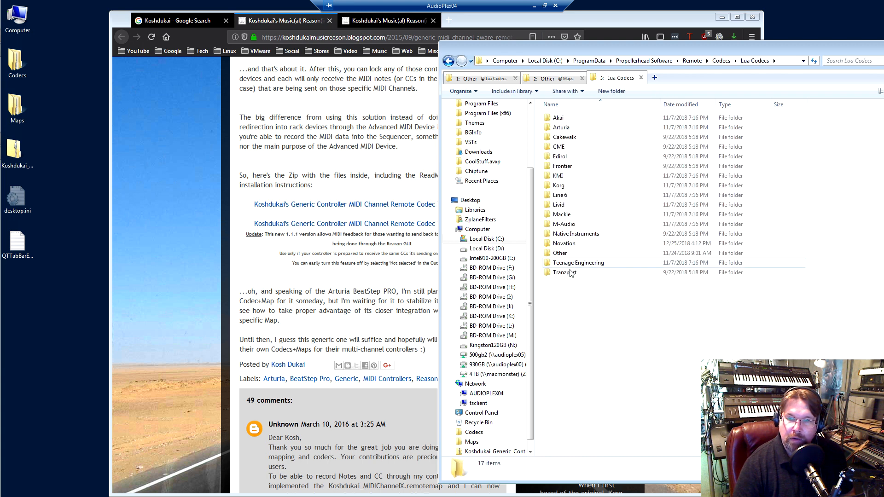
double_click(574, 254)
drag(562, 168, 588, 182)
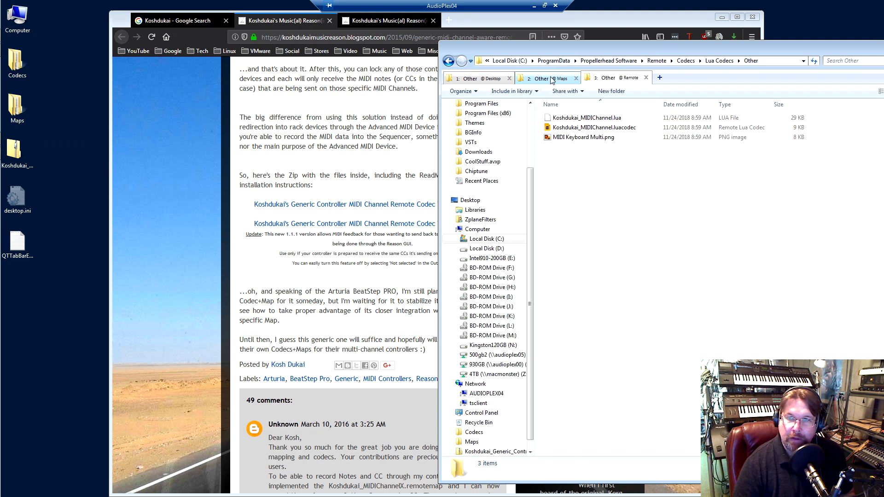
Check the installed remotemap files in Remote > Maps > Other against those in the extracted Maps > Other folder
click(657, 60)
double_click(560, 128)
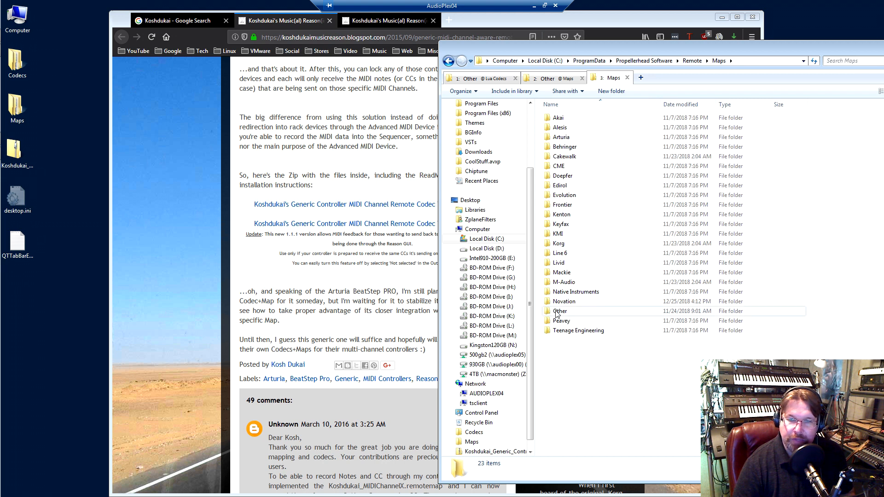
double_click(560, 312)
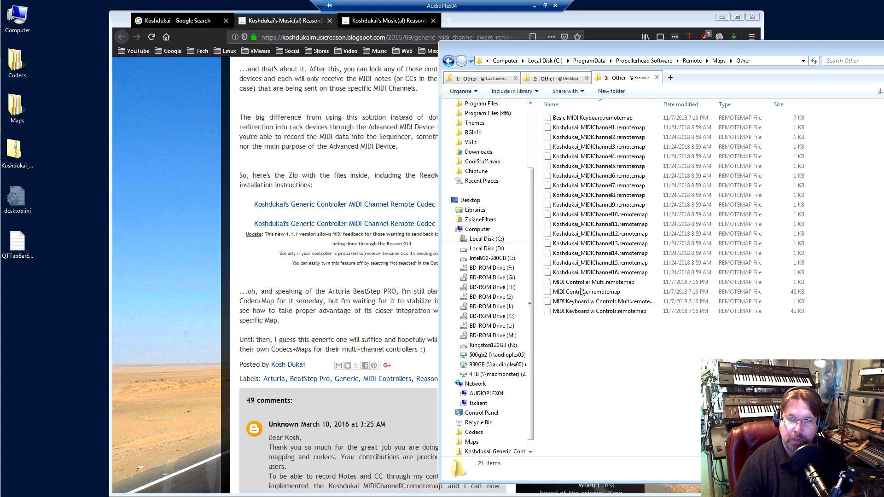
click(571, 79)
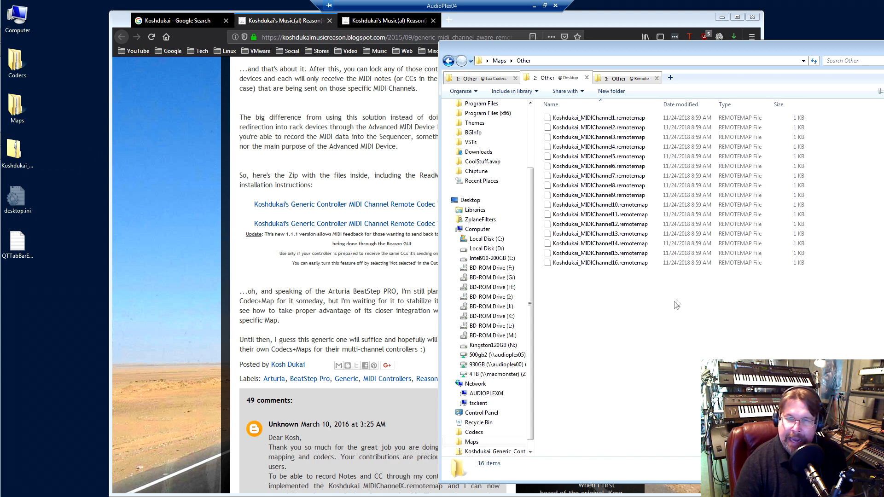
drag(657, 57, 571, 47)
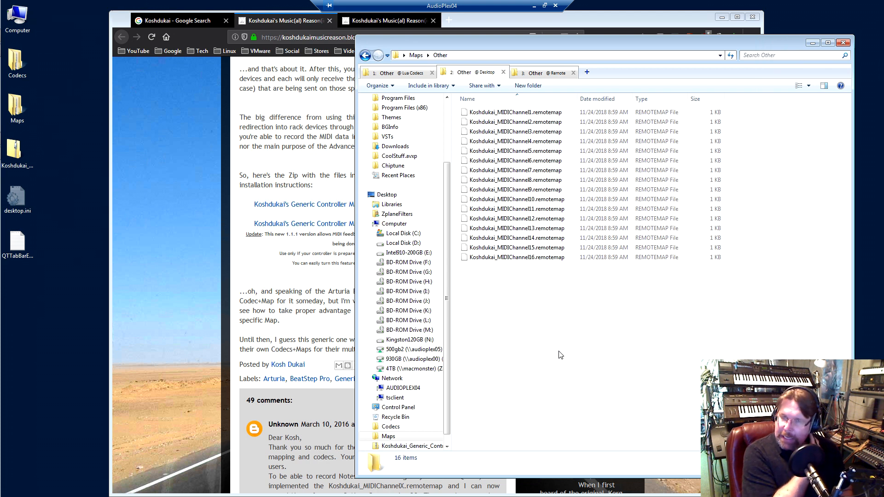
Minimize the file explorer, switch back to Reason and open its Preferences
click(811, 44)
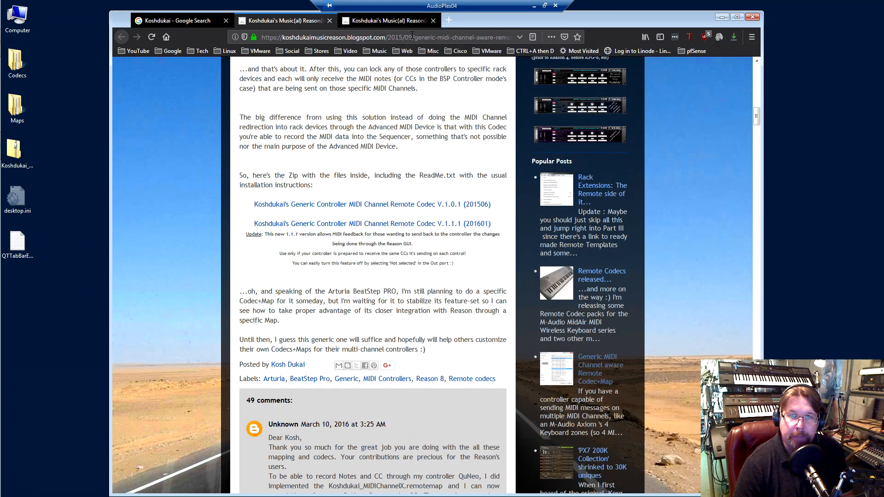
click(399, 20)
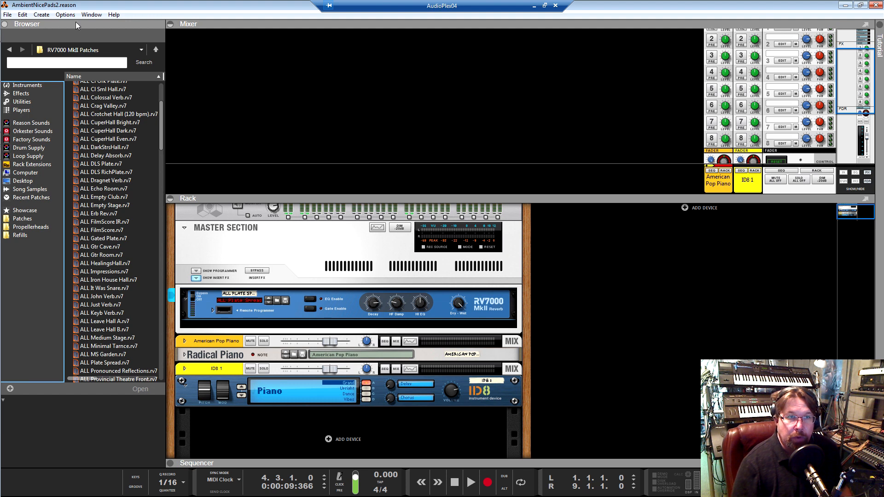
click(22, 14)
click(46, 114)
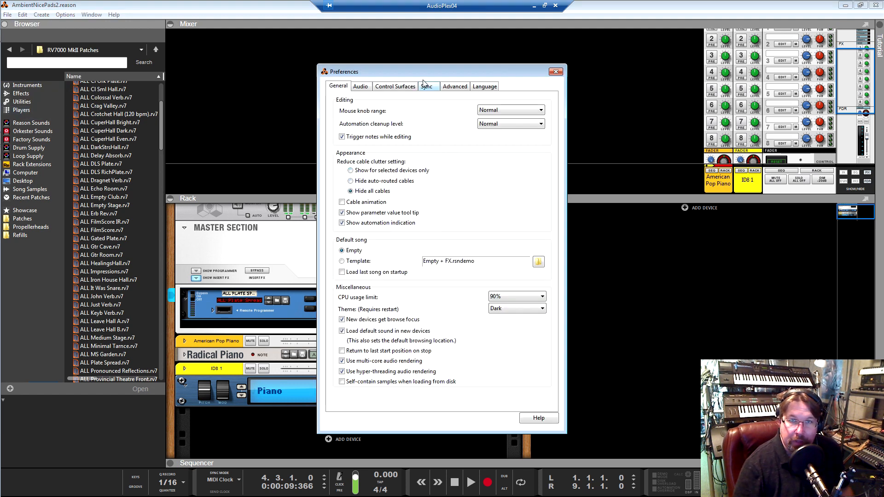
Reposition the Preferences window higher on the screen and show the Control Surfaces settings
drag(426, 70, 434, 55)
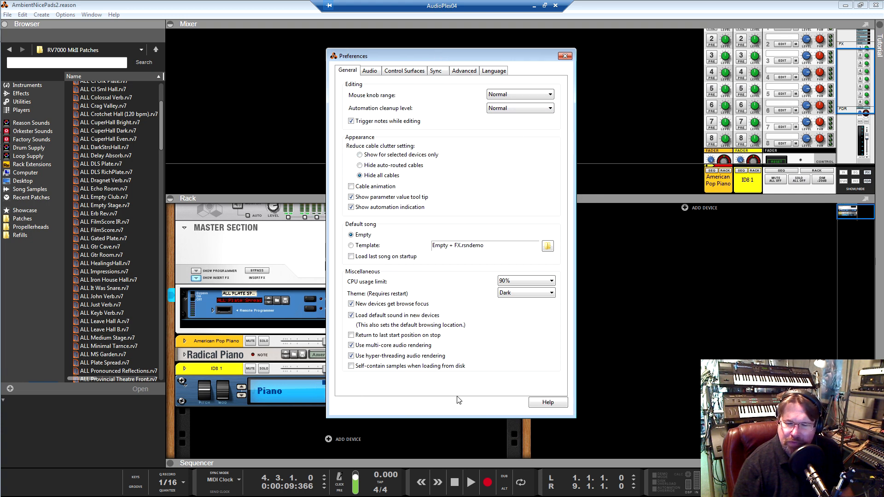
drag(414, 55, 428, 47)
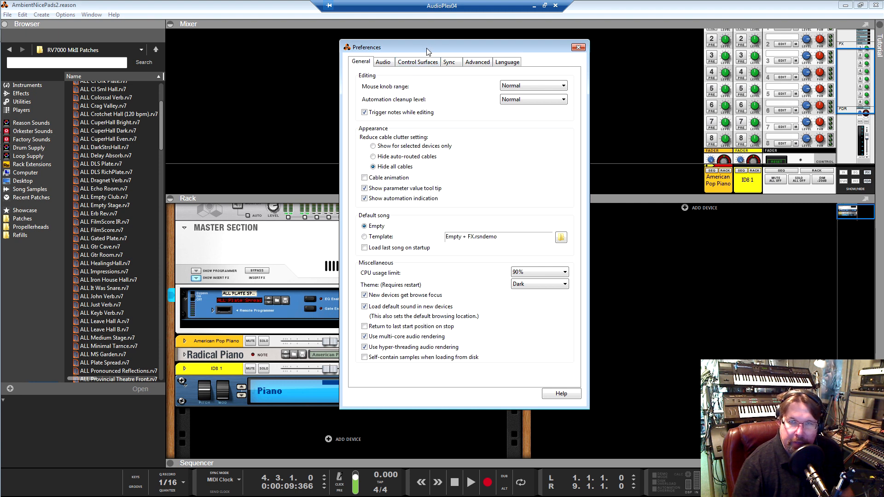
click(416, 65)
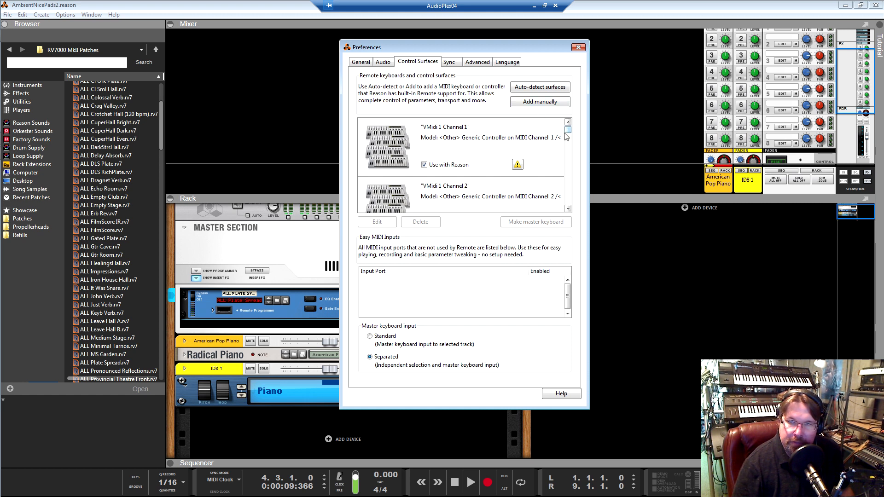
Try adding a surface manually with manufacturer <Other> and model Generic Controller on MIDI Channel 1, check the In Port choices, and cancel
click(540, 103)
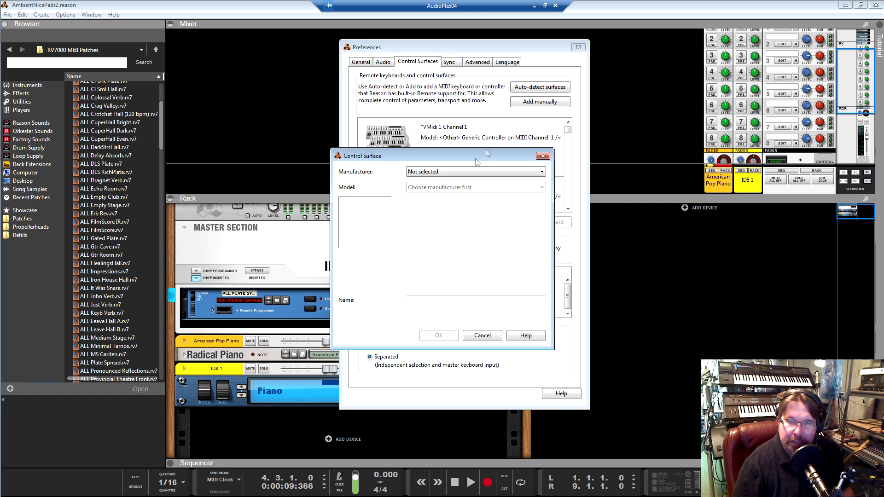
click(461, 179)
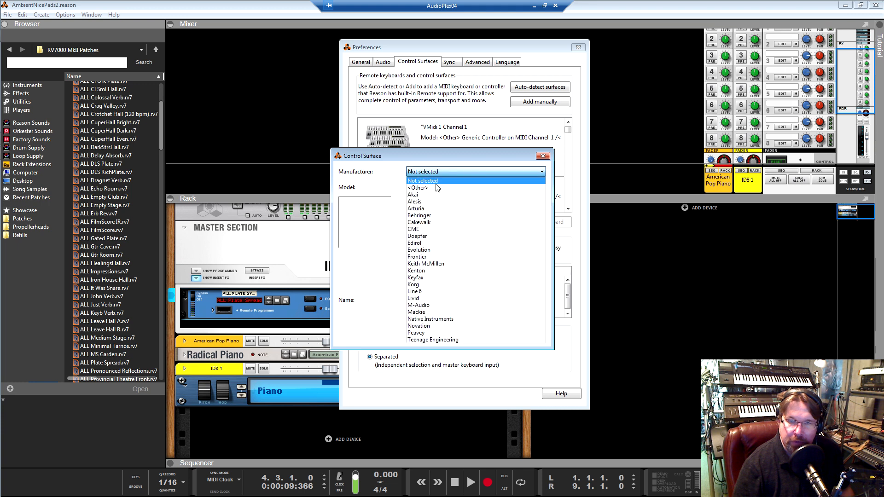
click(462, 179)
click(448, 193)
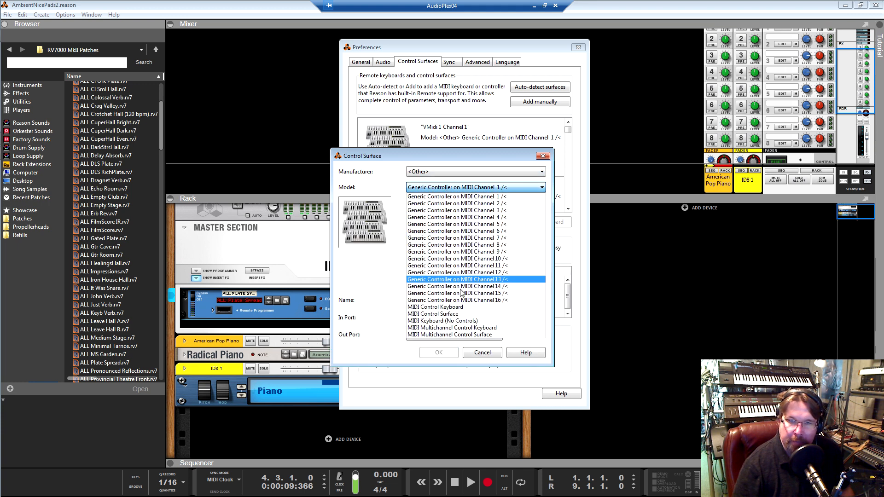
click(476, 197)
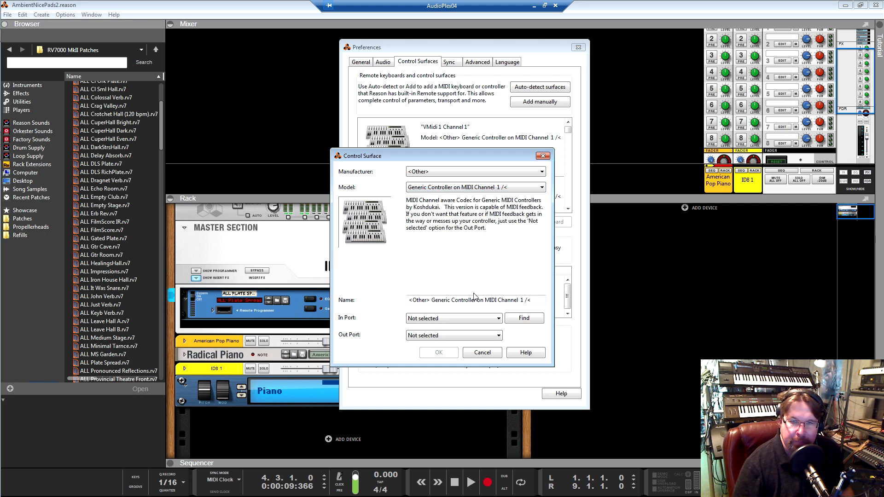
click(441, 319)
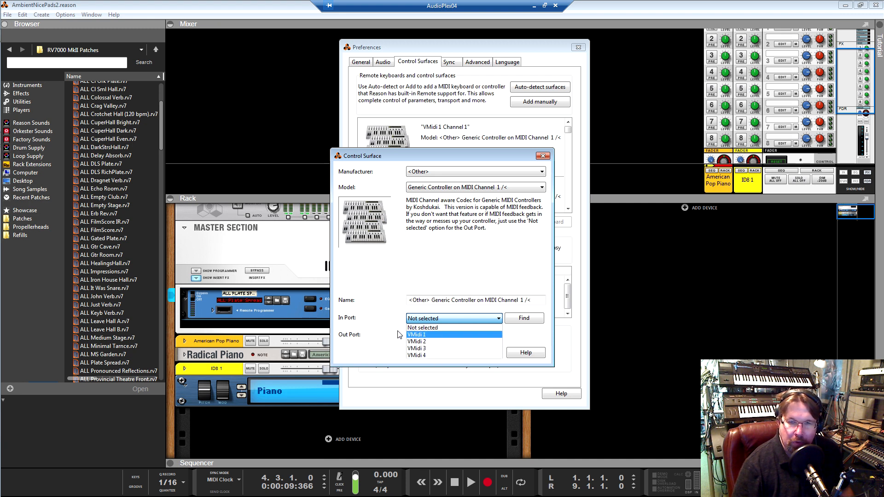
click(388, 312)
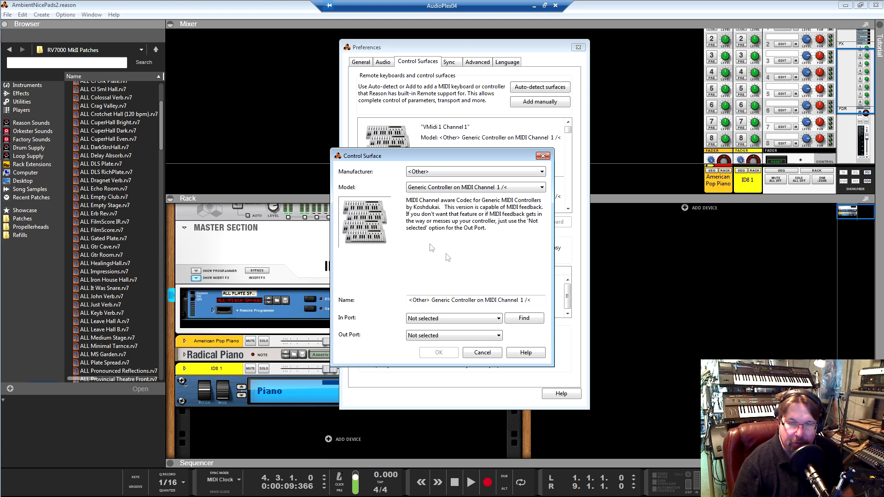
click(445, 318)
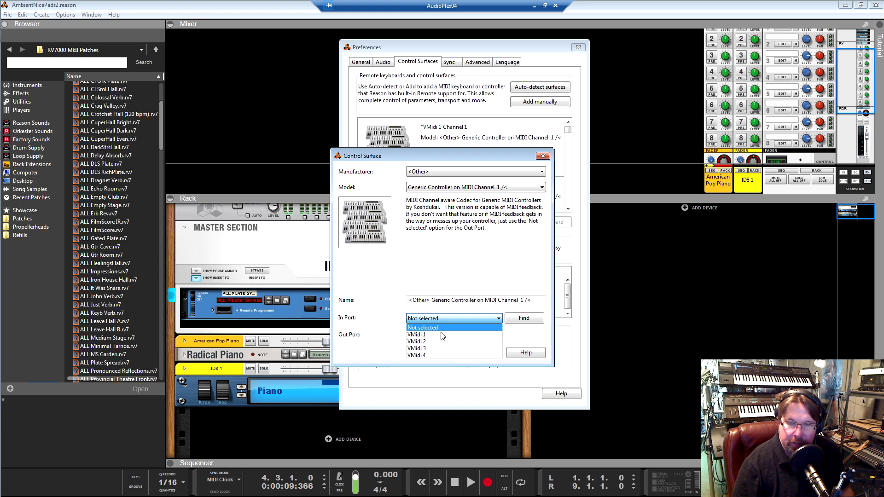
click(445, 272)
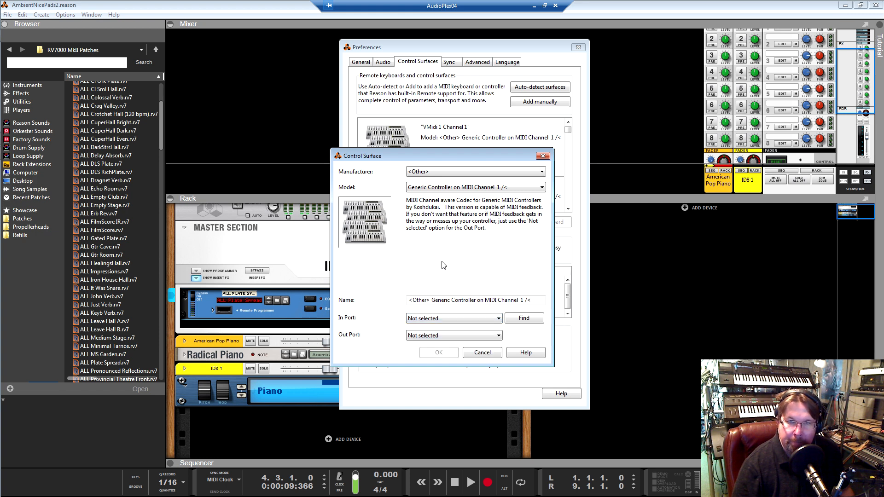
click(483, 352)
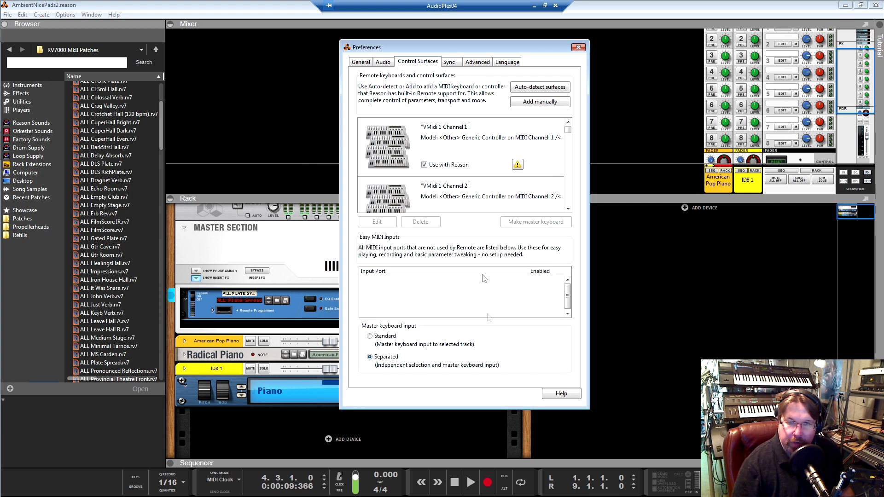
Inspect the name and the in and out ports of the VMidi 1 Channel 1 control surface, and close it without changes
click(471, 160)
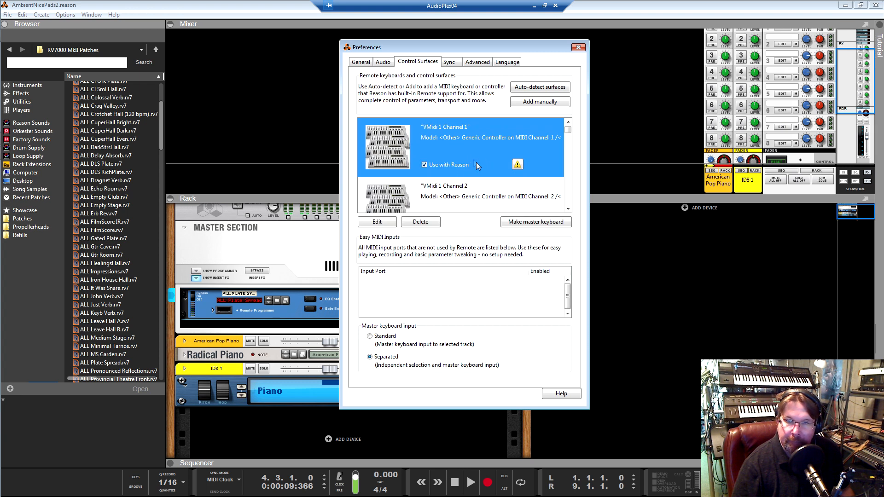
click(385, 221)
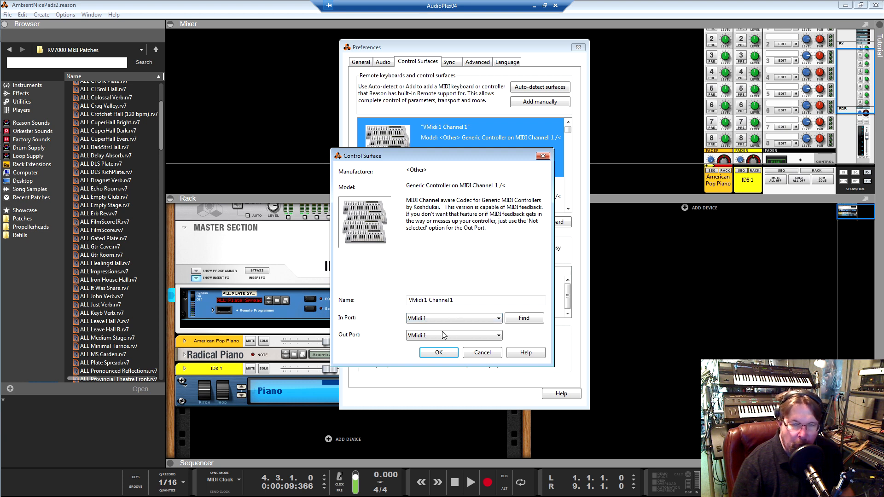
click(481, 353)
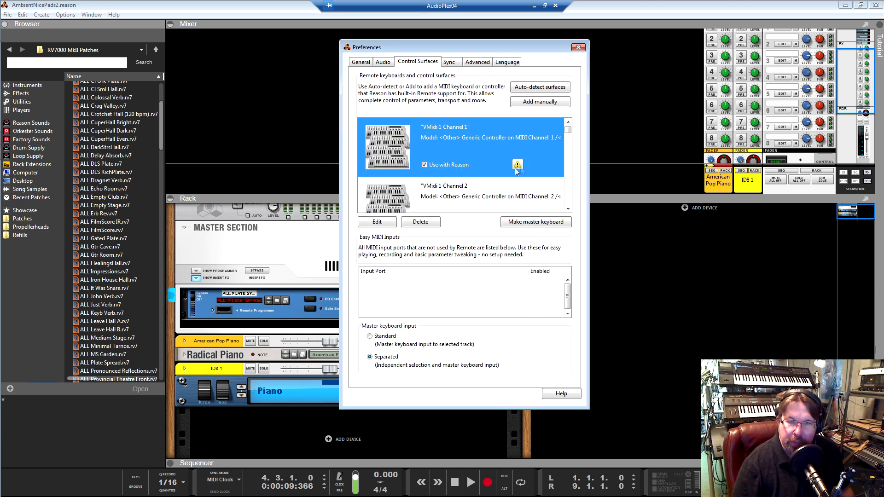
Review the first control surfaces in the list, from VMidi 1 Channel 1 through Channel 6
scroll(475, 170, down, 1)
scroll(478, 175, up, 1)
scroll(472, 174, down, 1)
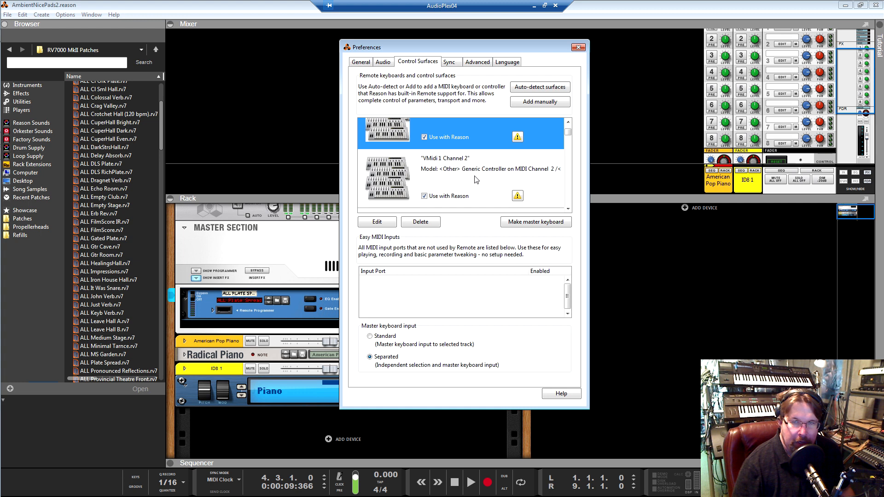
scroll(491, 175, up, 1)
scroll(491, 180, down, 1)
scroll(489, 180, down, 3)
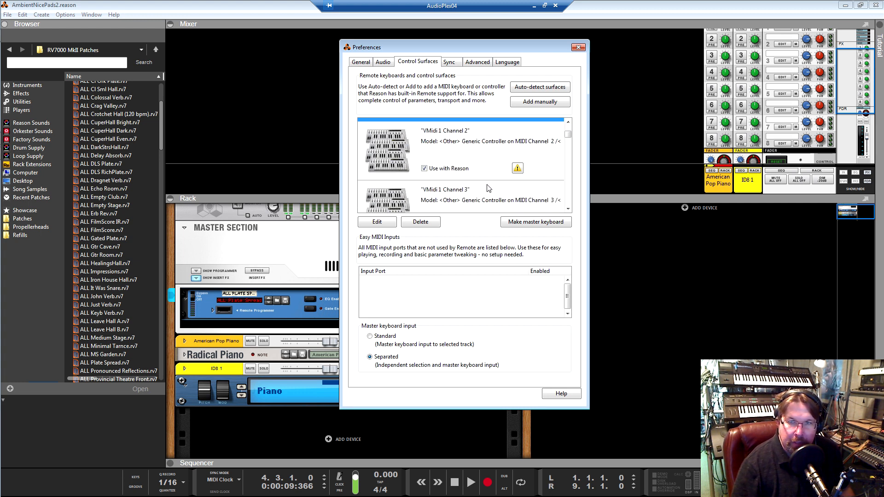
scroll(486, 193, down, 3)
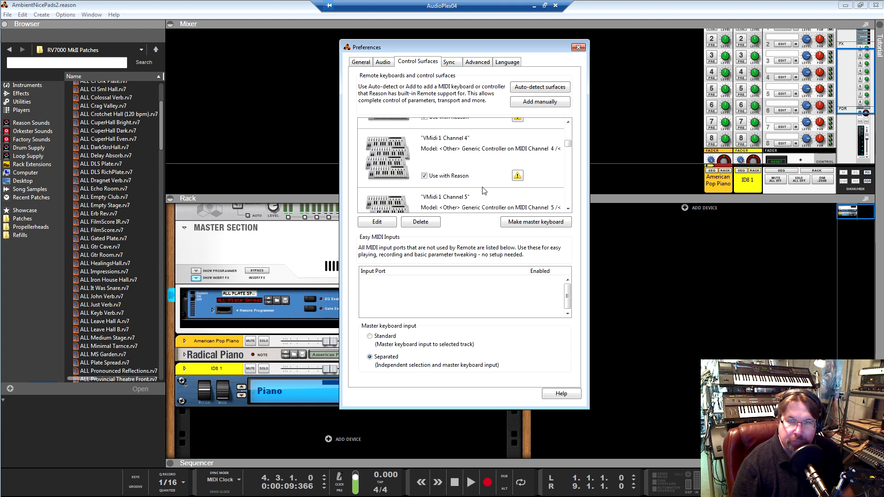
scroll(482, 186, down, 2)
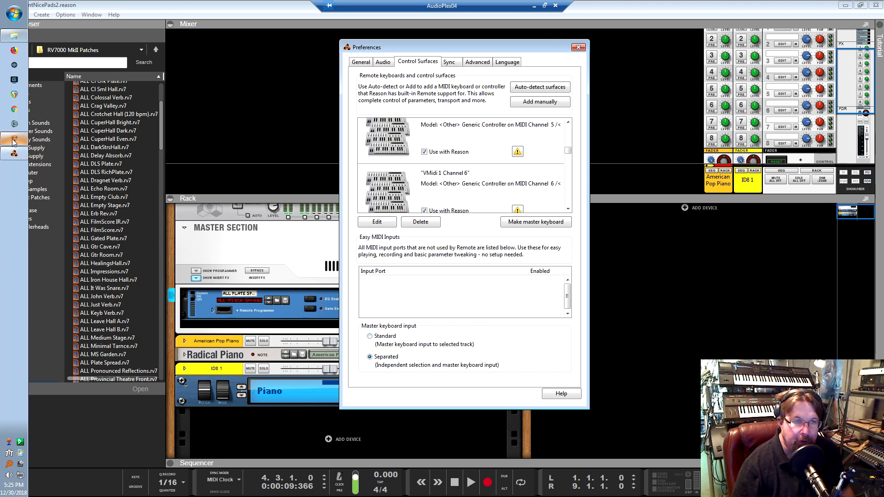
Switch to CopperLan Manager and spread the three MIDI nodes apart, with AUDIOPLEX00 above the other two
click(13, 139)
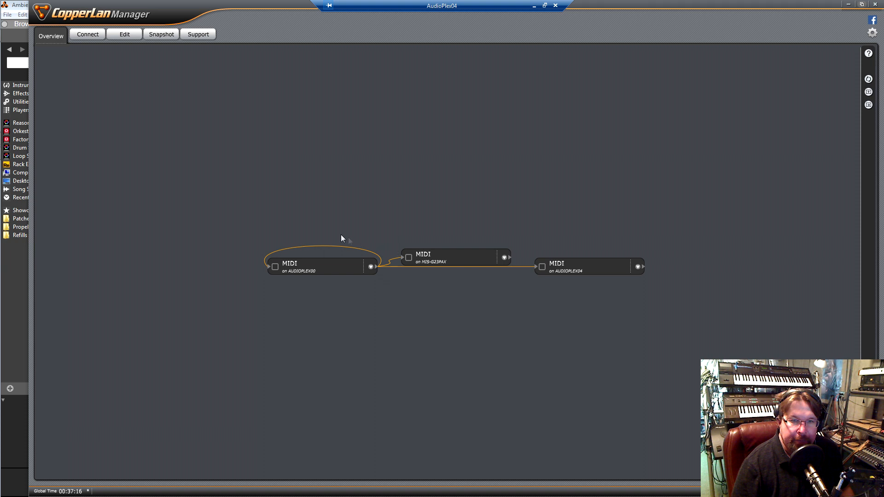
drag(316, 263, 351, 148)
drag(435, 259, 336, 261)
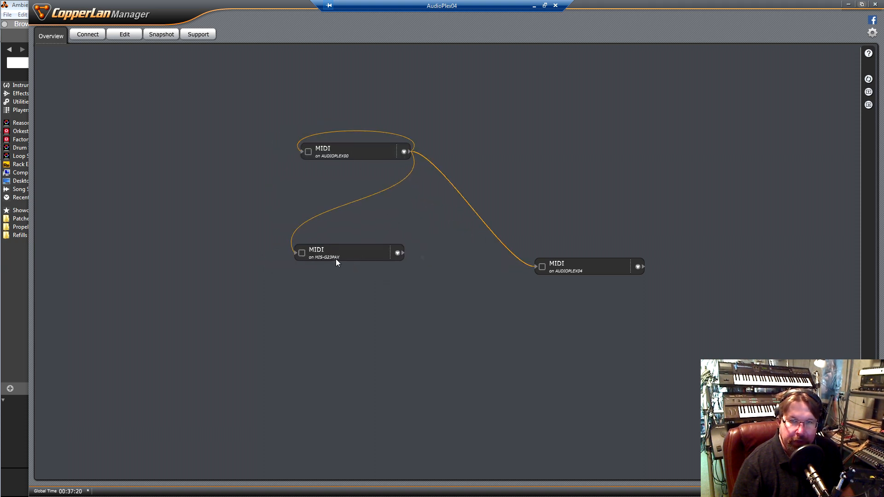
drag(590, 275, 524, 194)
drag(357, 153, 357, 123)
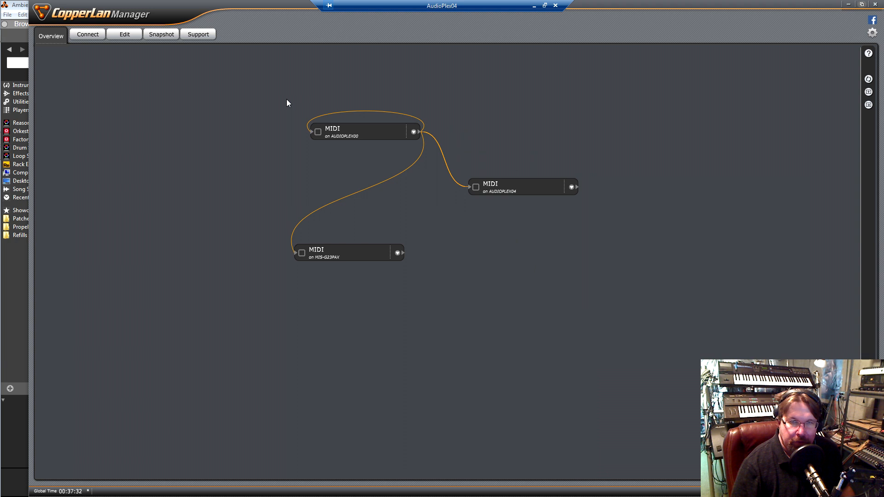
Bring the AUDIOPLEX00 MIDI node and the MIDI node below it closer together in the overview
drag(352, 130, 342, 162)
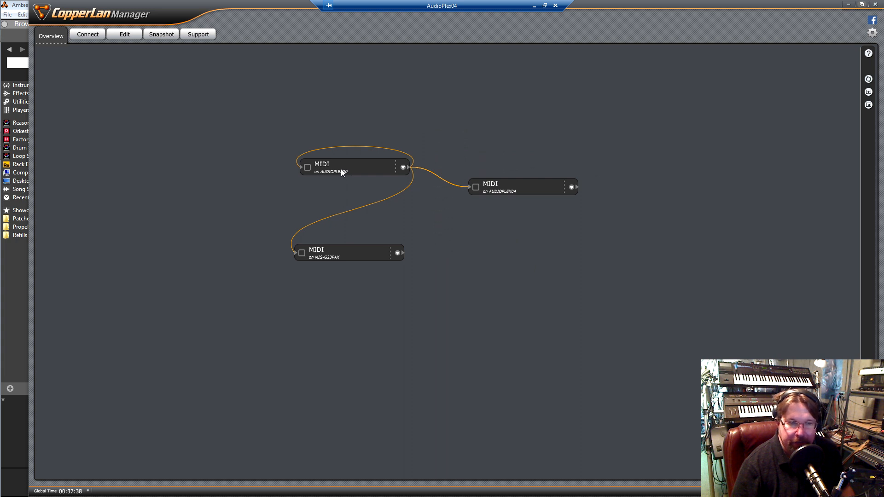
mouse_move(343, 169)
mouse_down()
mouse_move(346, 180)
mouse_move(343, 162)
mouse_up()
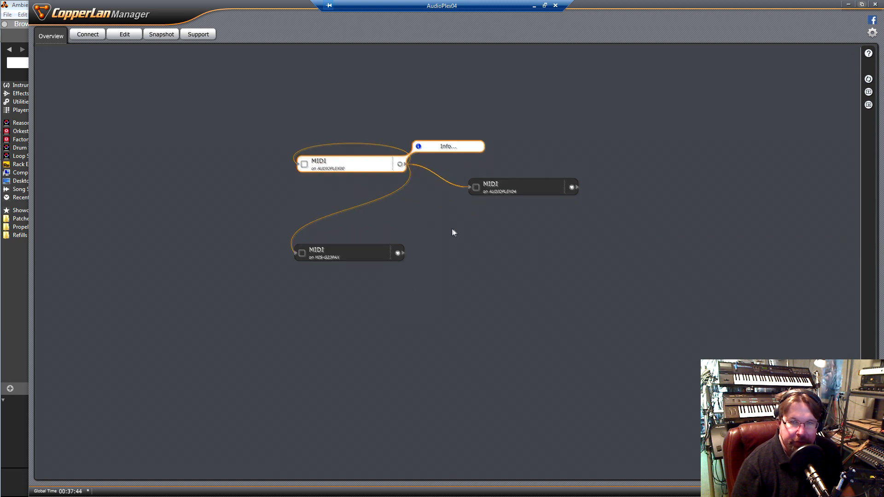
drag(353, 247, 356, 227)
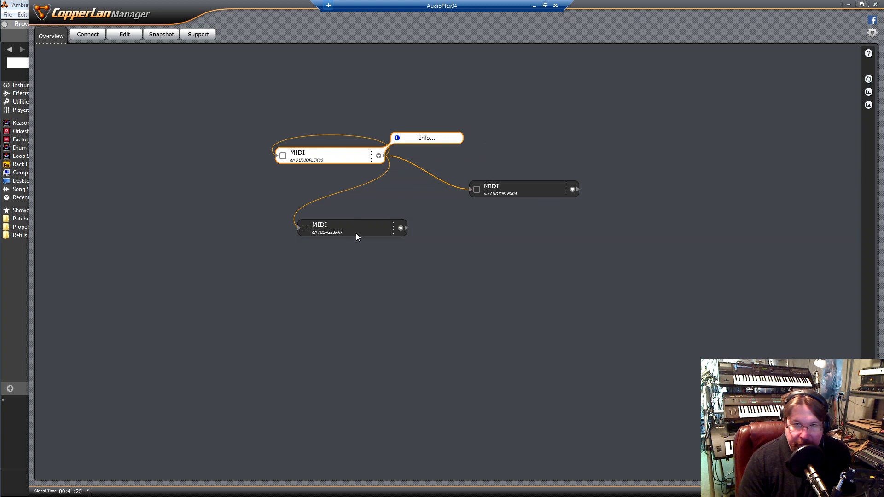
drag(356, 233, 341, 218)
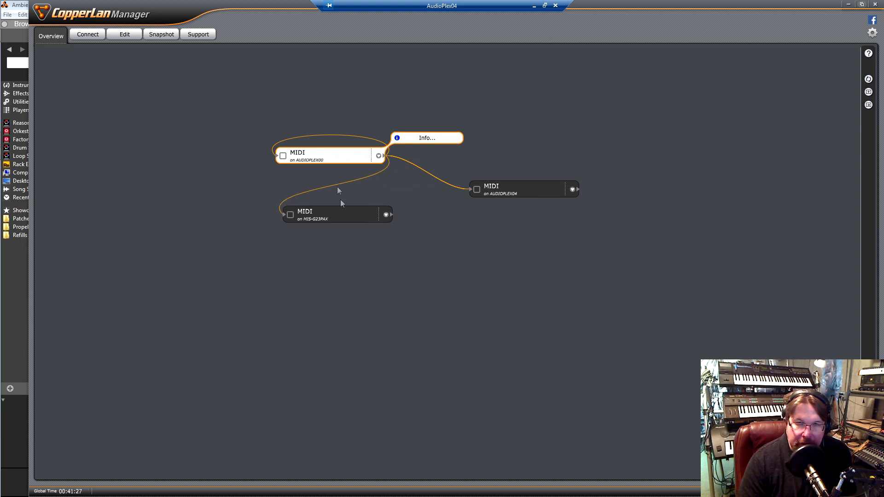
mouse_move(339, 159)
mouse_down()
mouse_move(333, 151)
mouse_move(354, 156)
mouse_up()
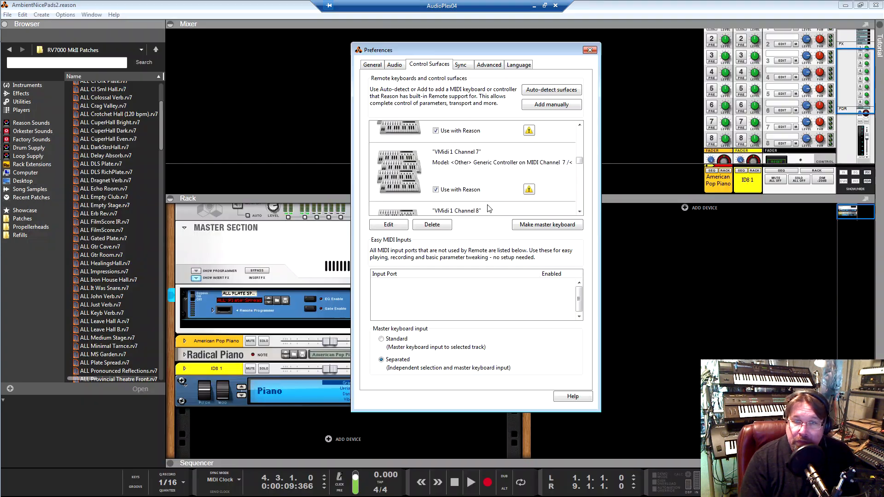
Switch back to Reason and review the whole control surface list from VMidi 1 Channel 1 to VMidi 1 Channel 16
scroll(493, 203, down, 3)
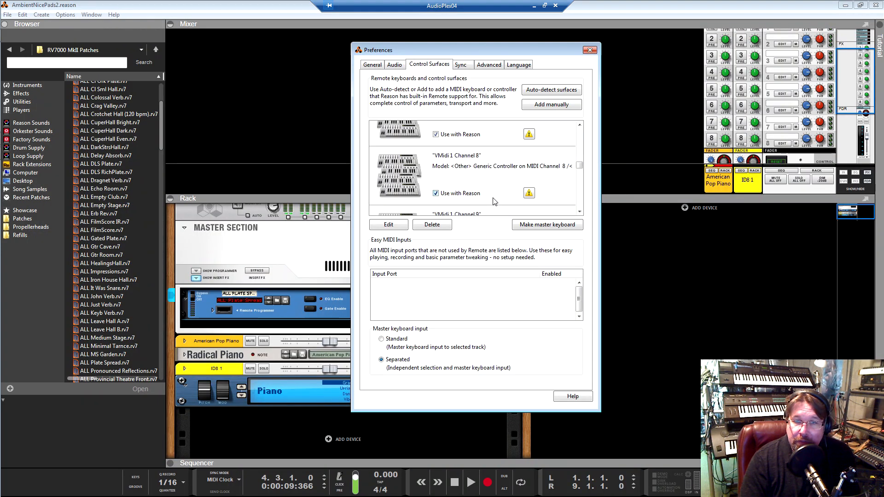
scroll(493, 203, down, 4)
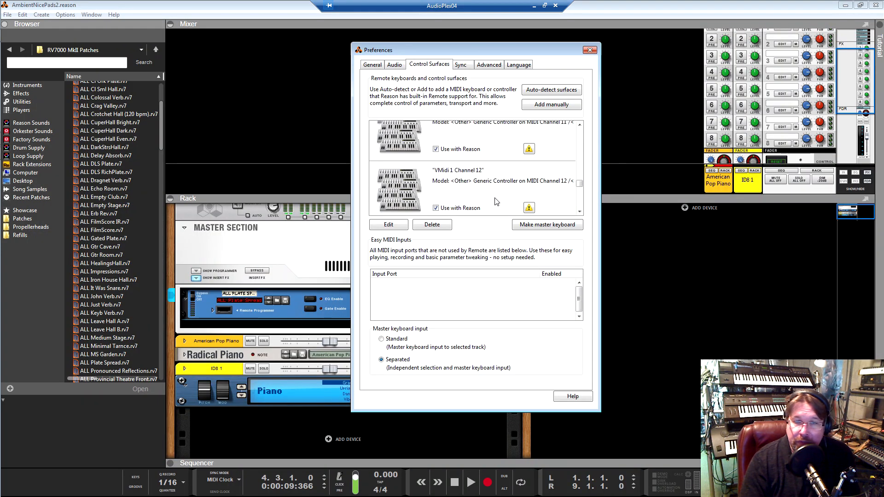
scroll(495, 203, down, 3)
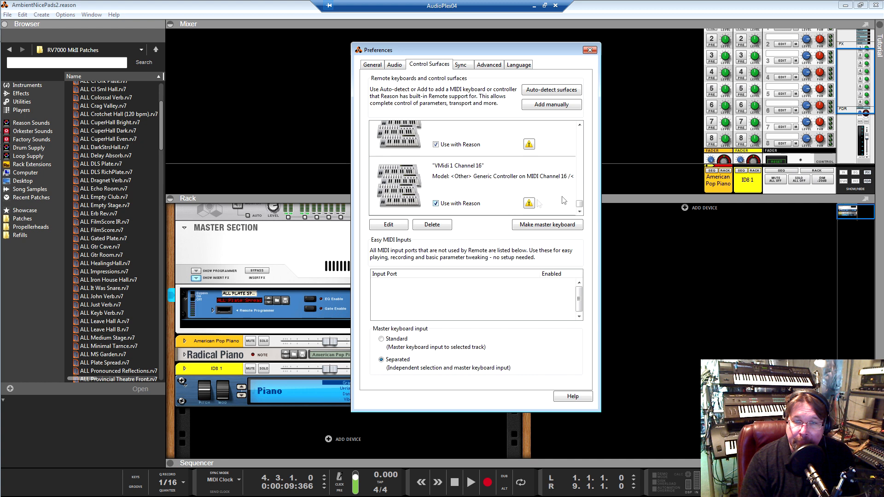
mouse_move(579, 207)
mouse_down()
mouse_move(580, 159)
mouse_move(580, 207)
mouse_up()
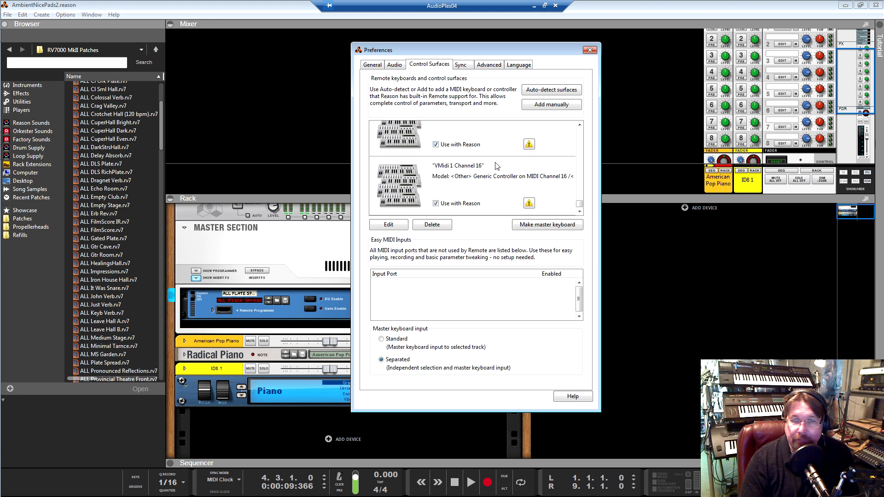
scroll(500, 188, up, 2)
scroll(502, 199, up, 11)
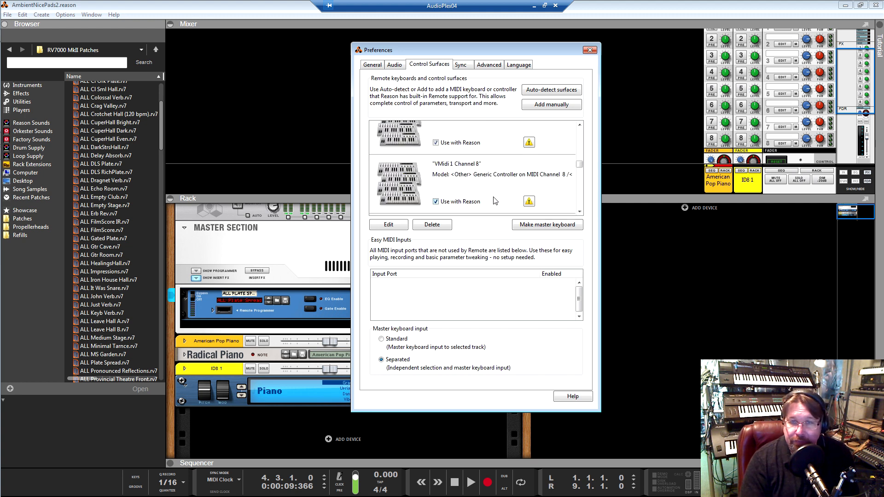
click(497, 214)
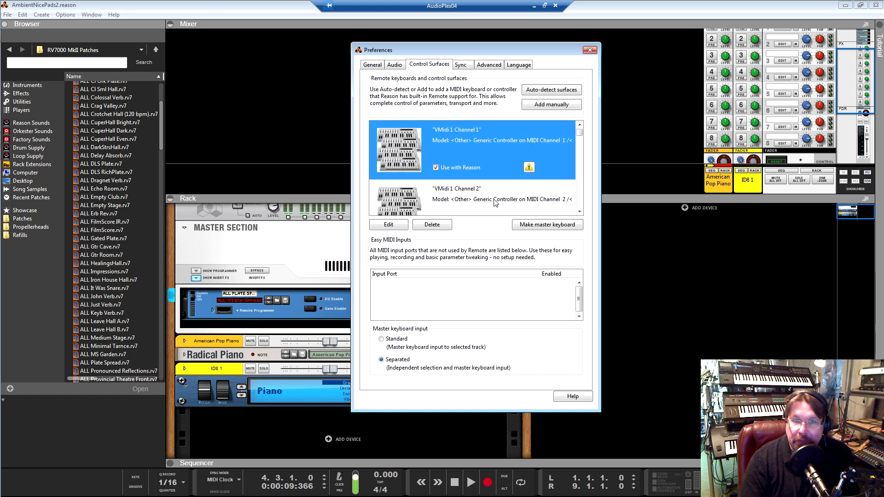
scroll(493, 205, down, 4)
scroll(489, 205, up, 1)
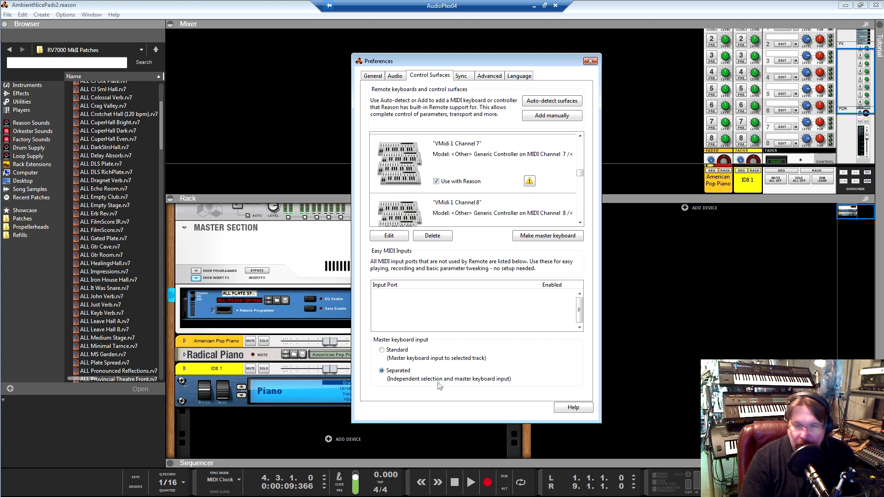
scroll(599, 157, up, 3)
scroll(577, 184, down, 10)
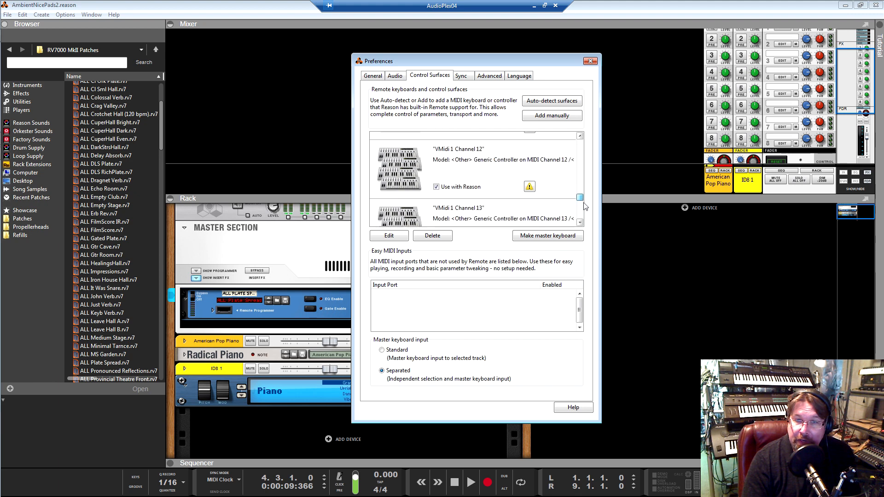
Check the MIDI clock sync input and output settings, and close the Preferences dialog
scroll(577, 189, down, 1)
click(461, 76)
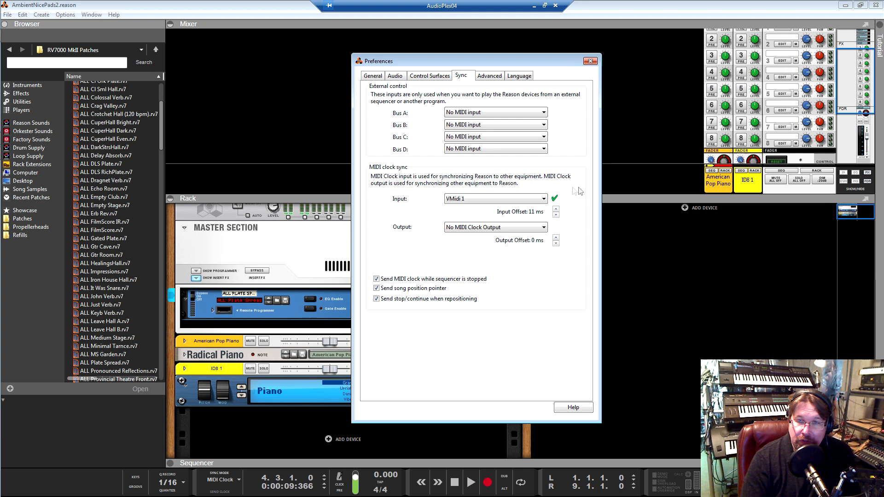
click(590, 61)
Check which VMidi 1 channel control surface is locked to the Radical Piano device in the rack
click(232, 341)
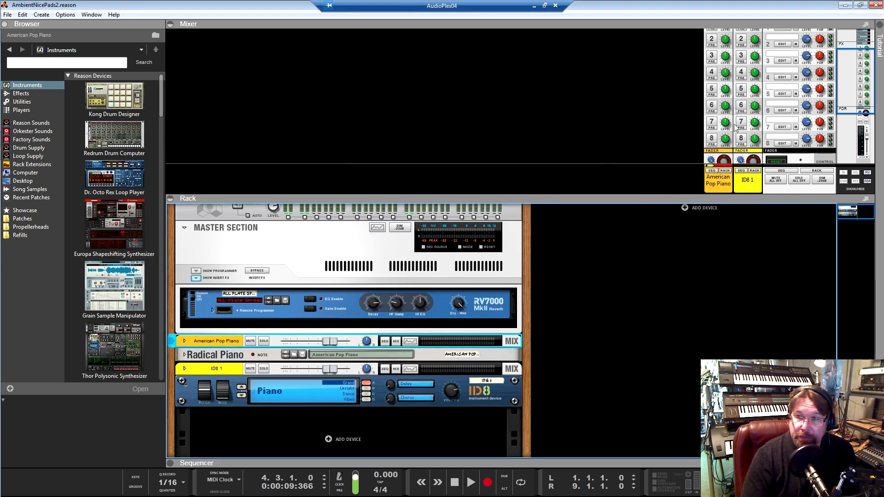
click(228, 356)
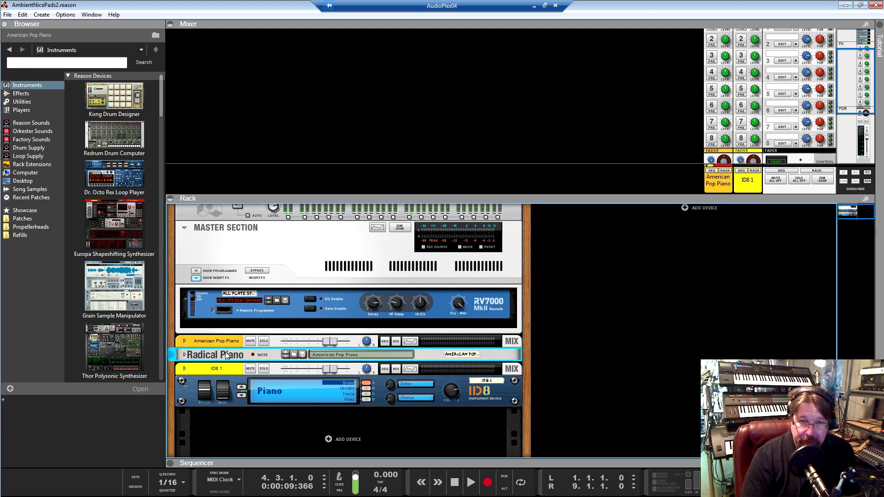
click(209, 343)
click(202, 355)
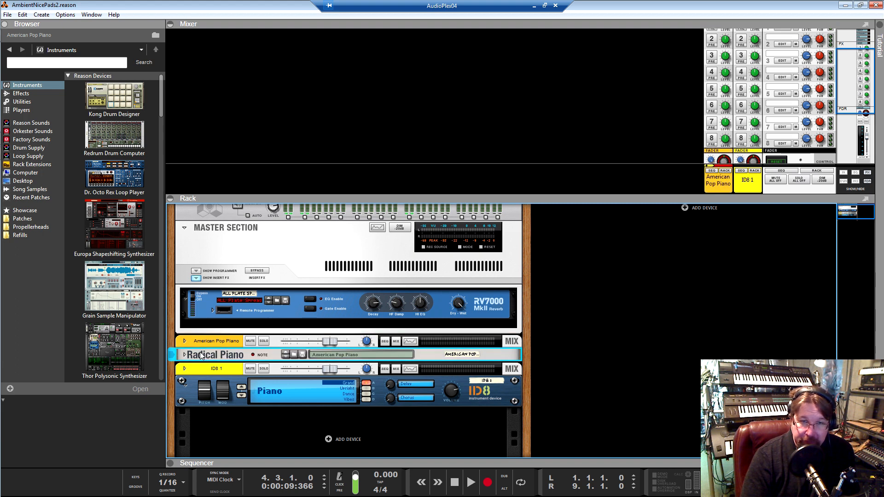
right_click(210, 355)
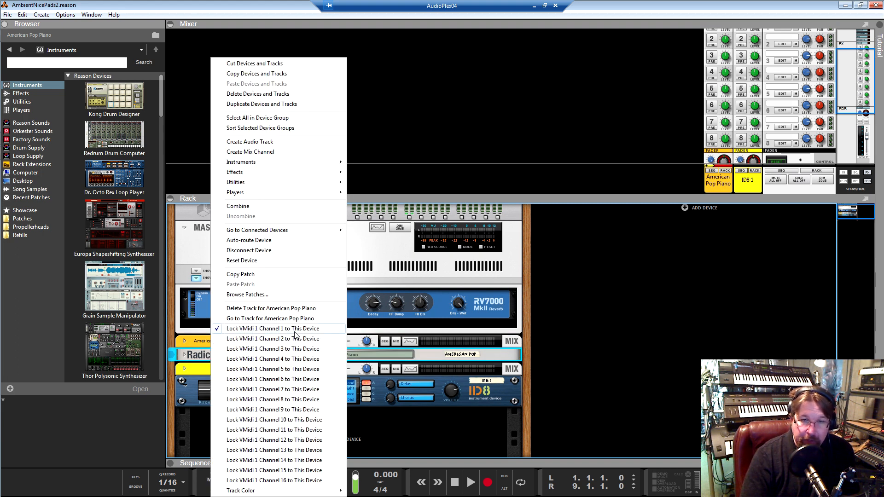
click(201, 355)
Check which VMidi 1 channel control surface is locked to the ID8 instrument device
click(226, 370)
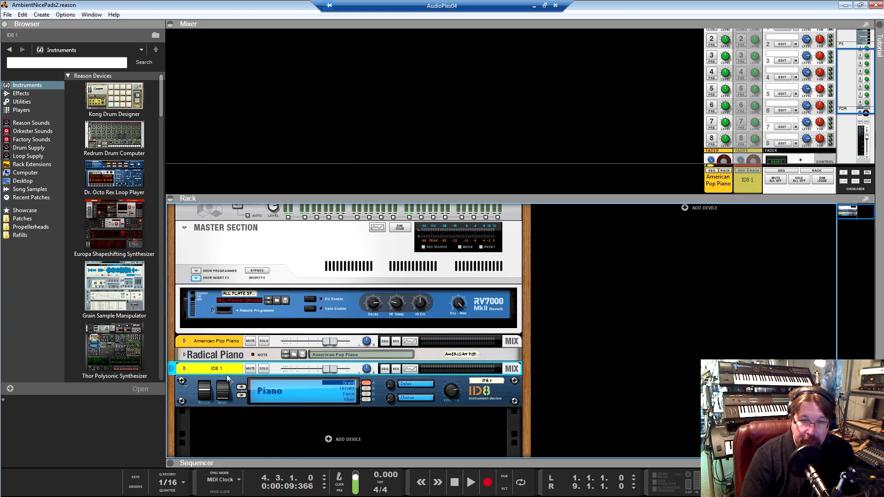
click(195, 387)
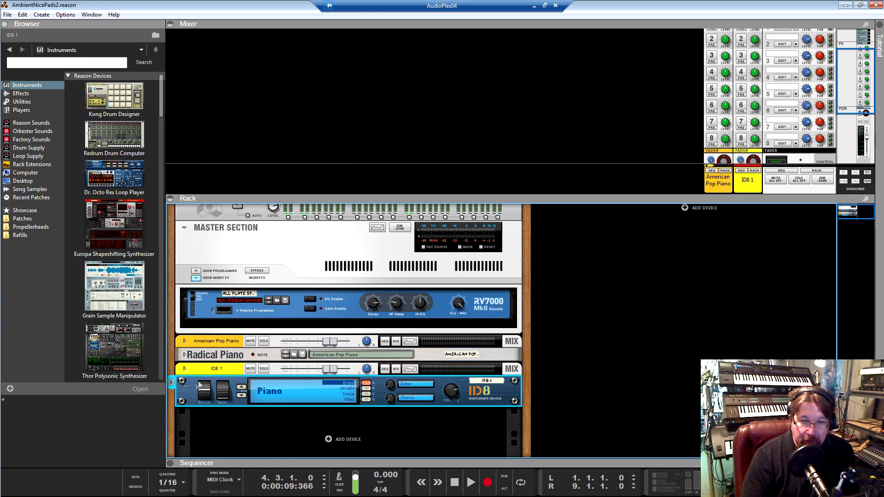
right_click(191, 391)
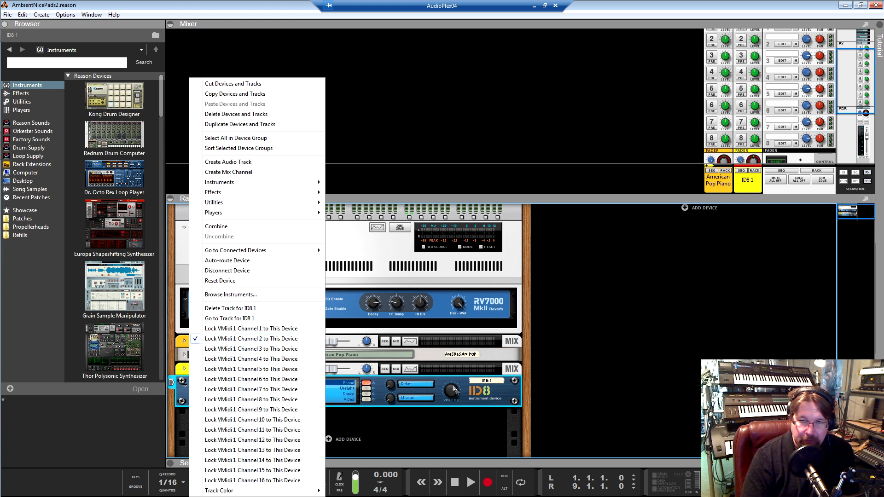
click(499, 392)
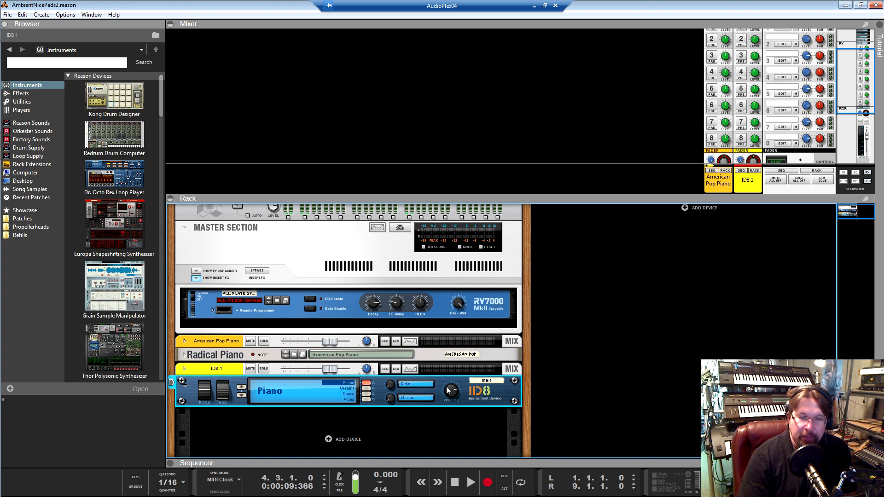
click(209, 356)
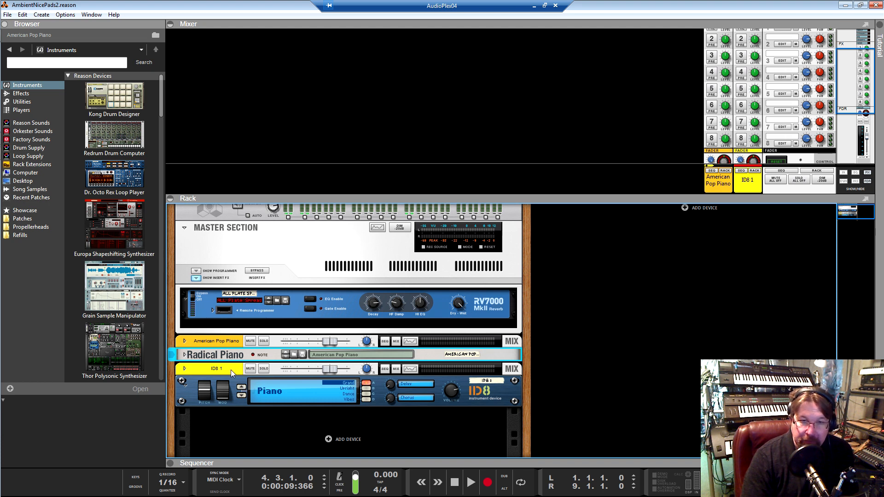
click(235, 385)
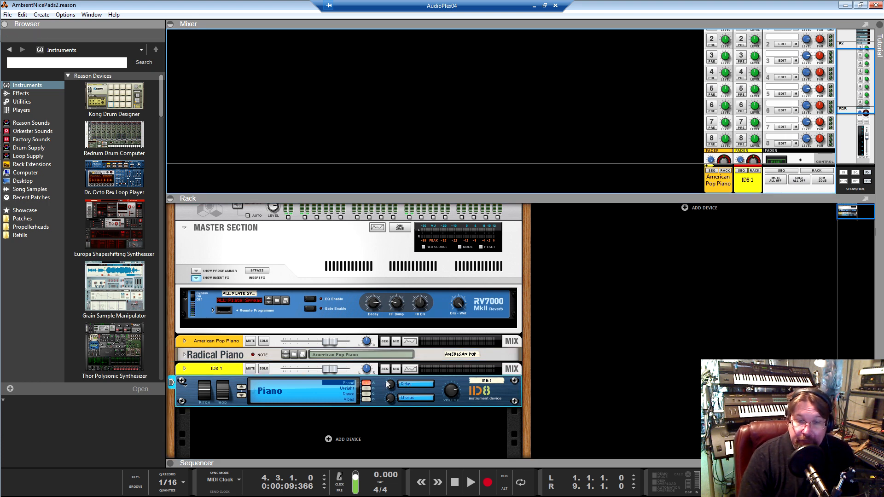
click(223, 366)
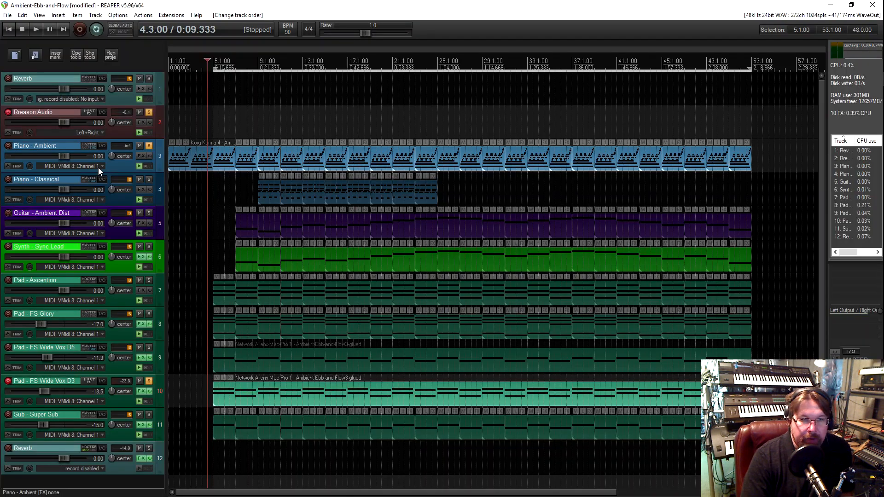
Switch to REAPER, arm the Piano - Ambient and Piano - Classical tracks for recording, and disarm Pad - FS Wide Vox D3
click(99, 167)
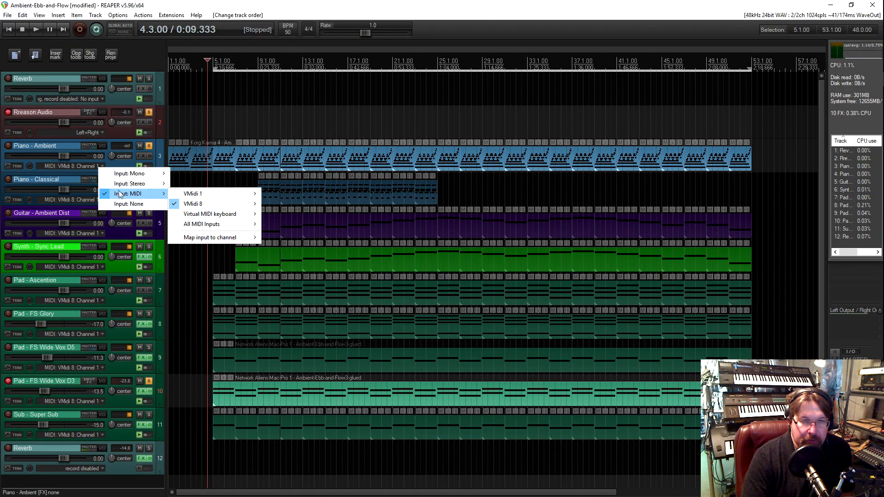
click(118, 165)
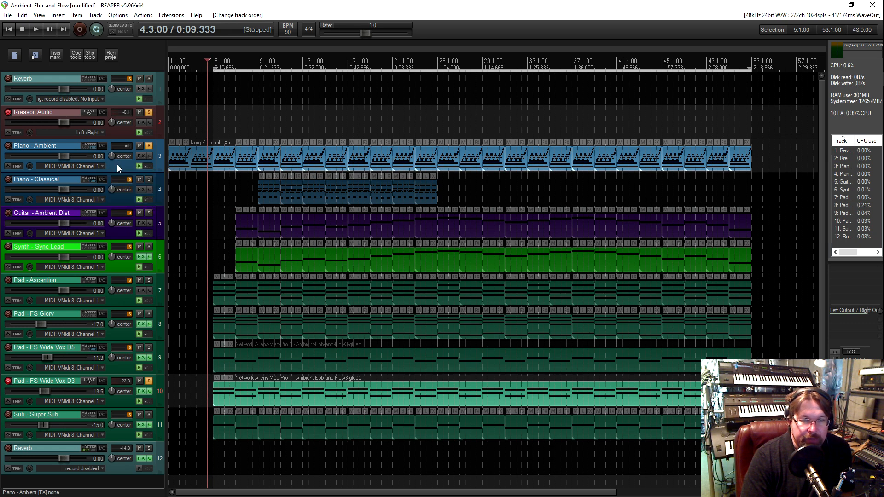
click(7, 146)
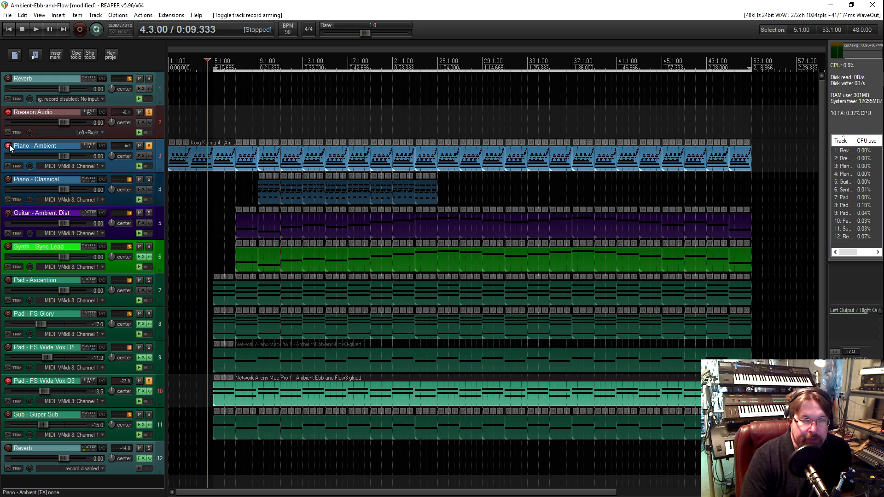
click(9, 180)
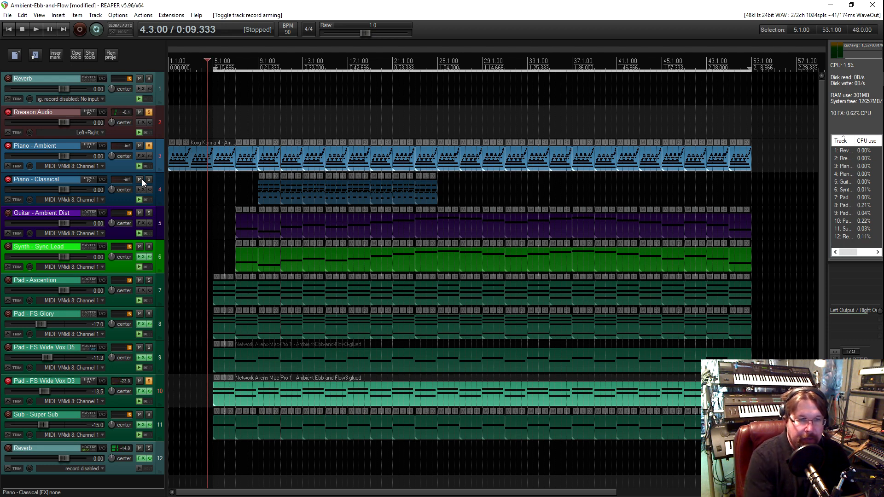
click(8, 383)
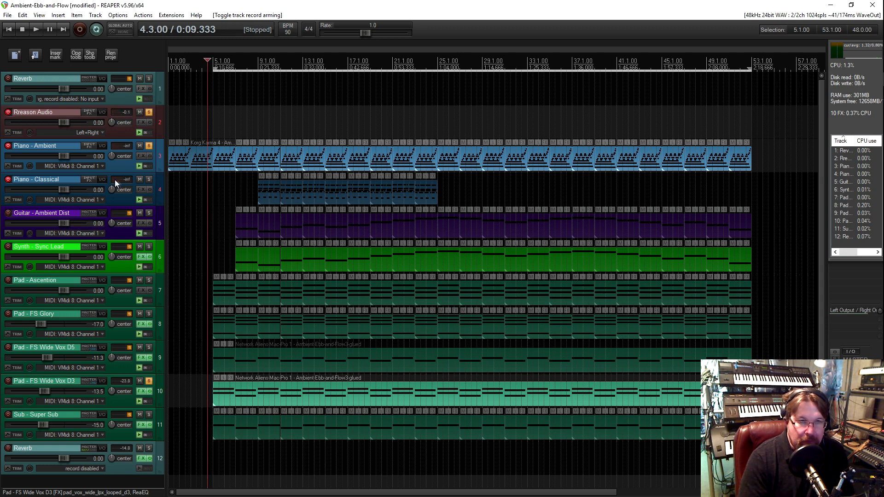
In the routing of the Piano - Ambient track, choose VMidi 1 as the MIDI hardware output and close the routing window
click(102, 147)
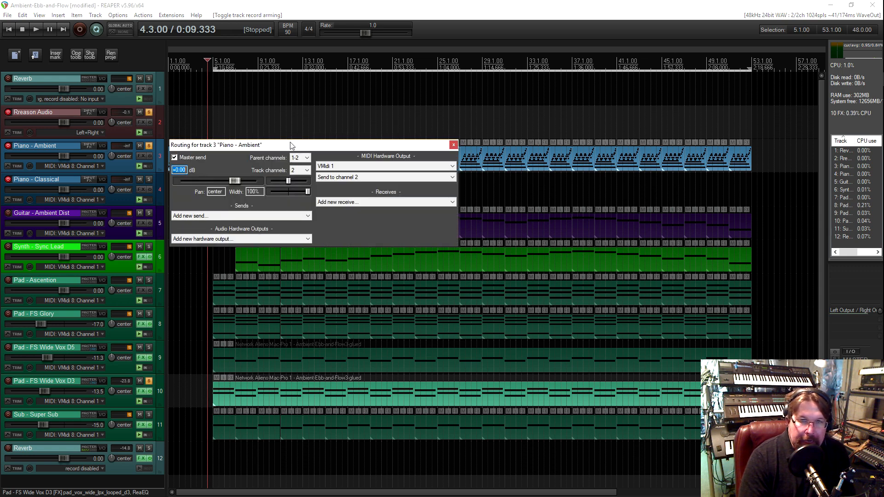
drag(276, 145, 302, 147)
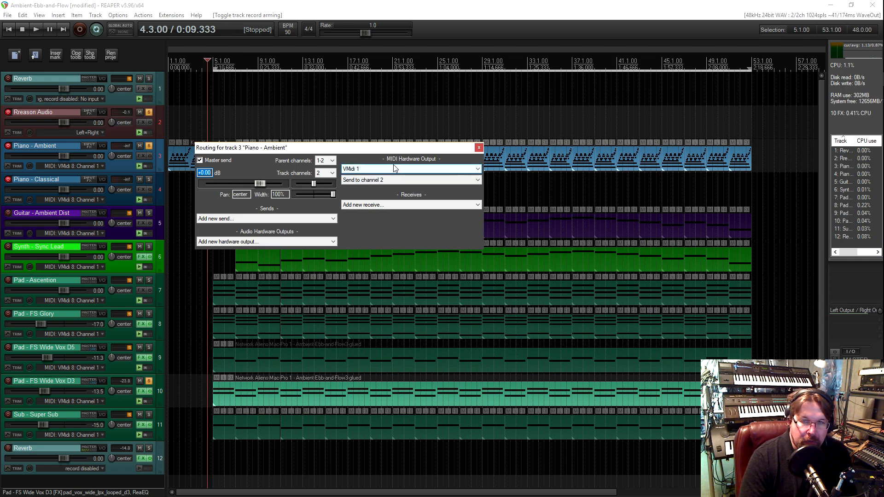
click(419, 170)
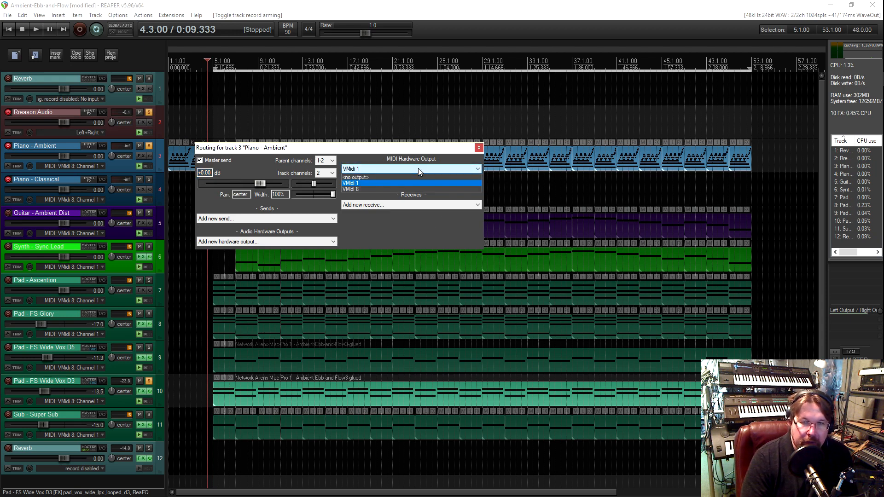
click(394, 185)
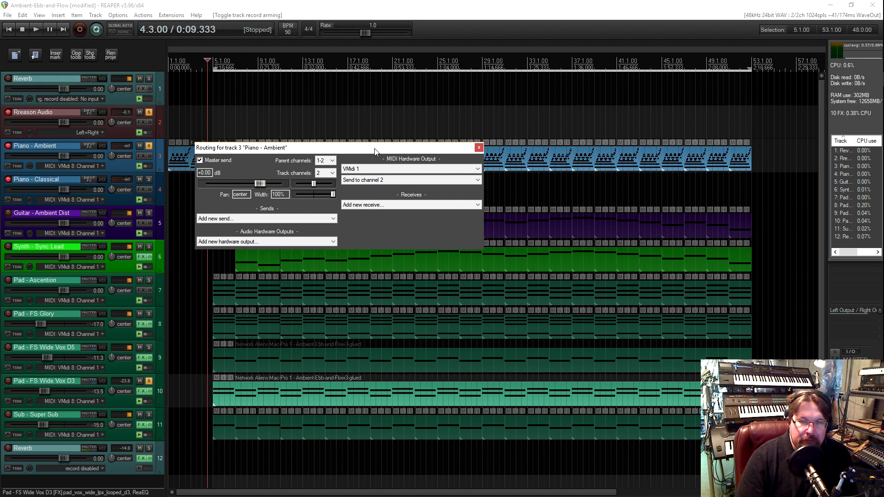
drag(356, 150, 372, 137)
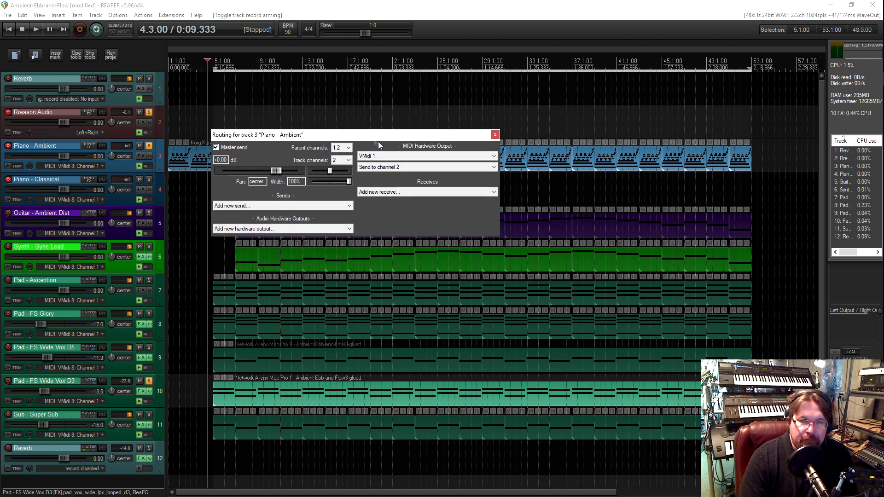
click(495, 135)
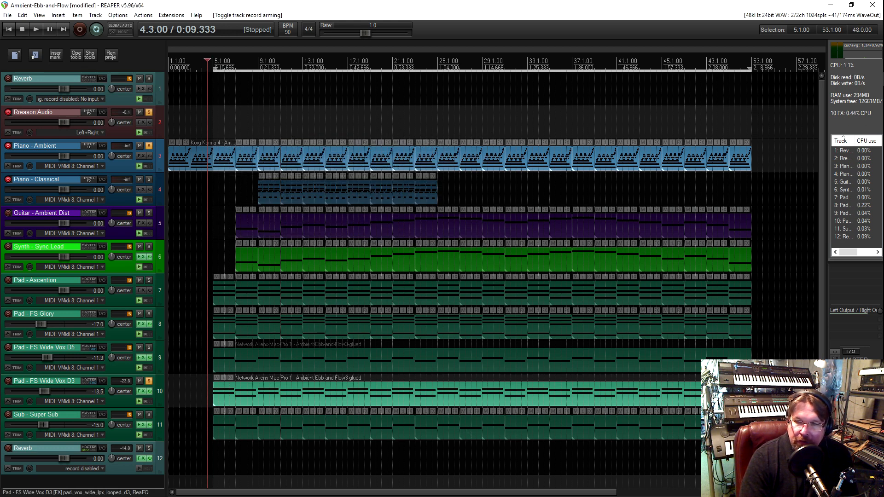
Switch to CopperLan Manager, rearrange the MIDI nodes and expand the AUDIOPLEX00 node into its individual VMidi ports
mouse_move(880, 323)
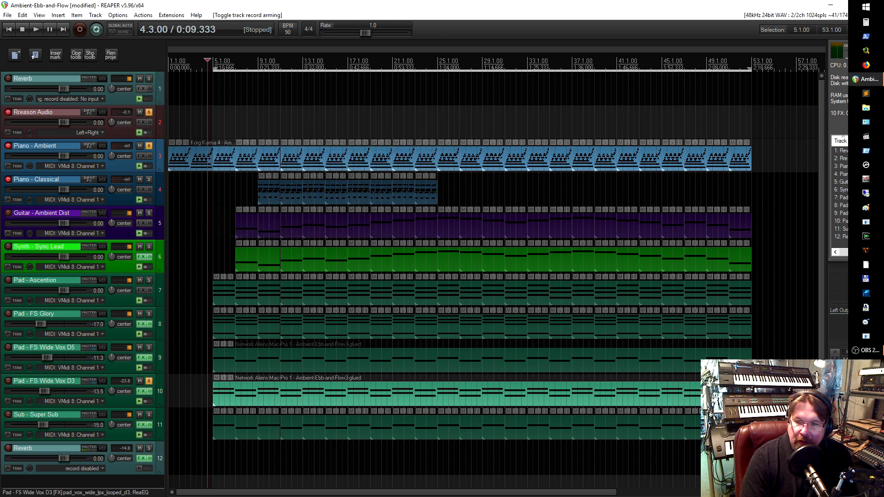
click(866, 209)
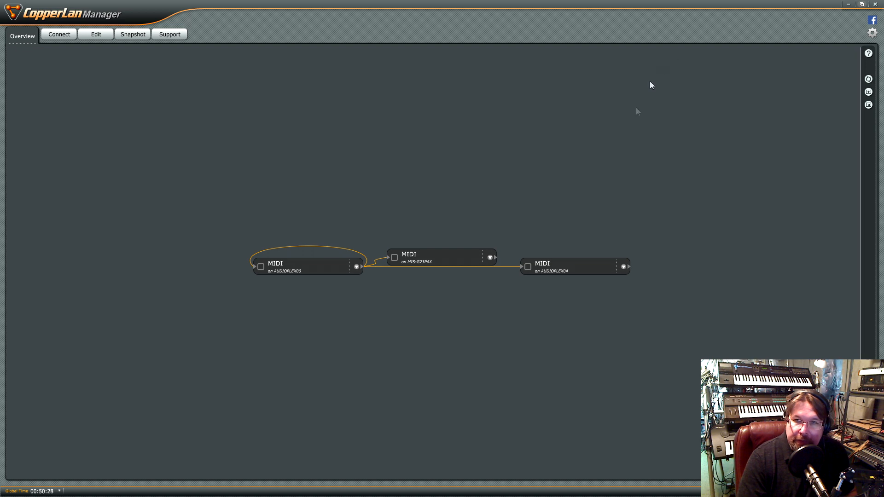
drag(301, 263, 337, 146)
drag(438, 257, 342, 256)
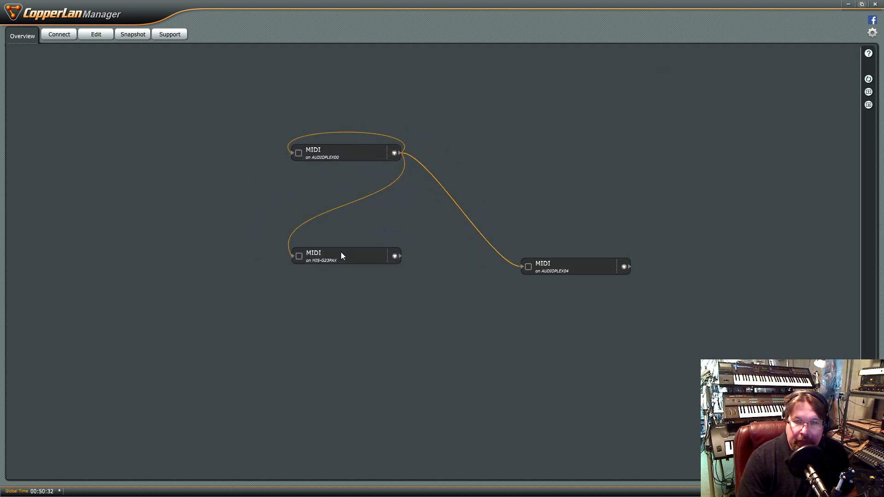
drag(336, 150, 220, 151)
click(277, 153)
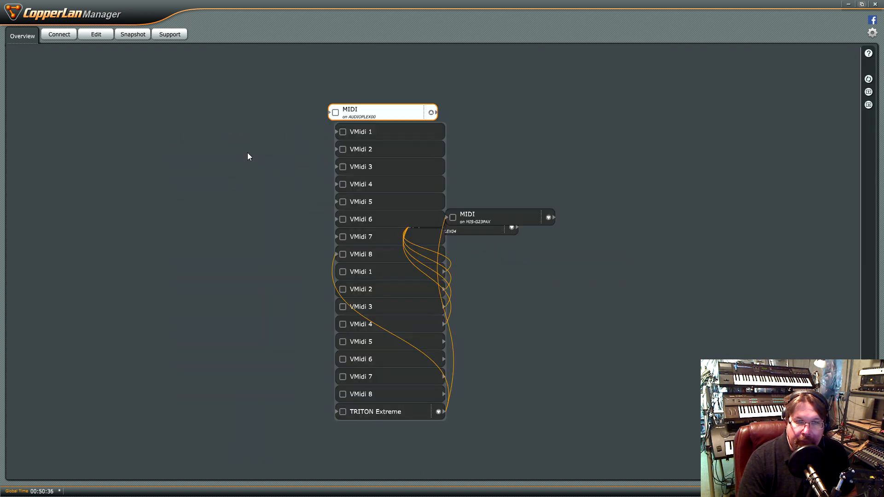
Move the other two MIDI nodes clear of the expanded port list and reposition the AUDIOPLEX00 node beside them
drag(427, 197, 548, 376)
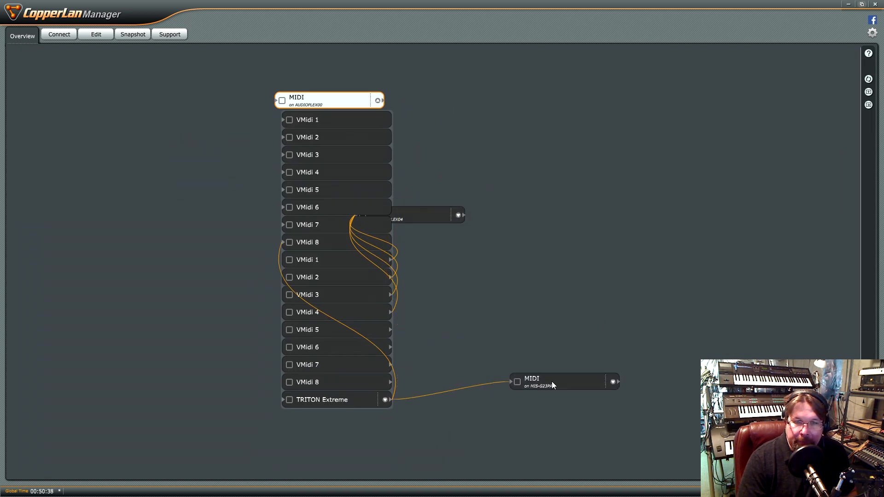
drag(417, 218, 523, 289)
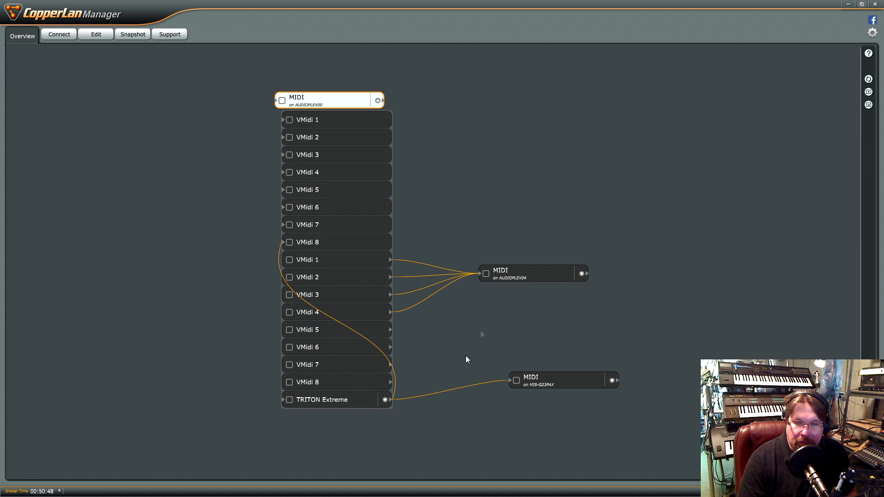
mouse_move(341, 106)
mouse_down()
mouse_move(330, 91)
mouse_move(324, 109)
mouse_up()
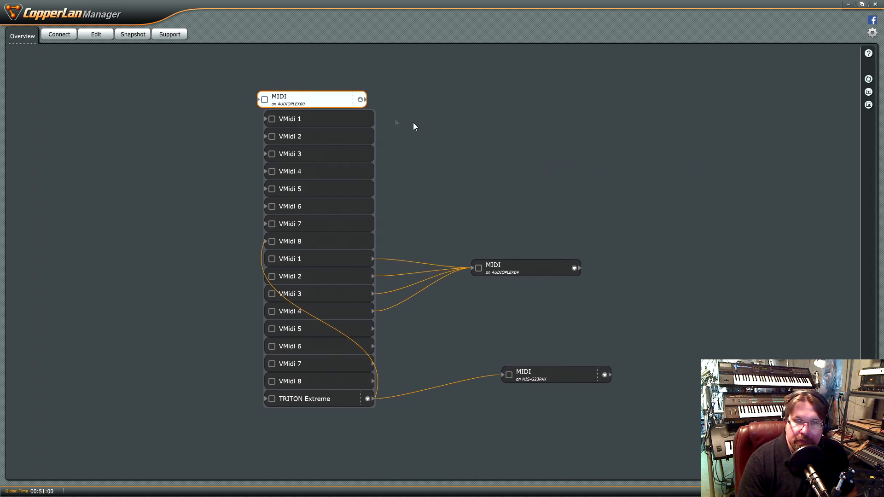
drag(323, 101, 360, 103)
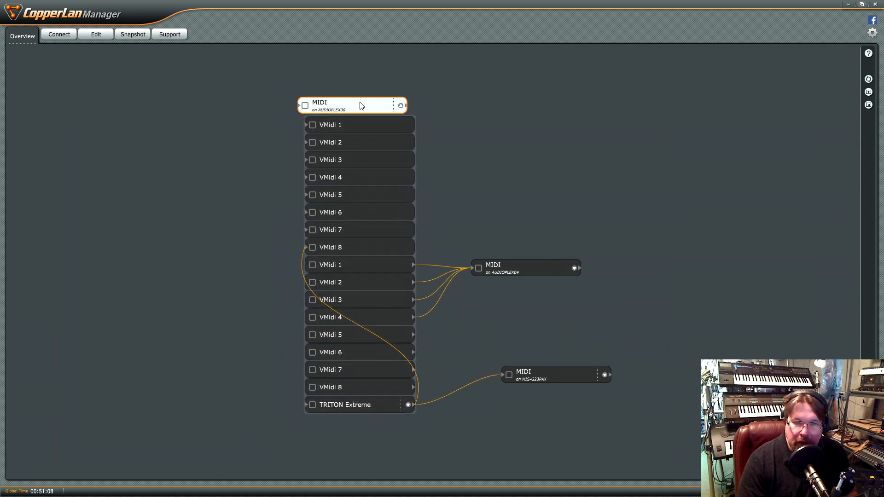
mouse_move(363, 110)
mouse_down()
mouse_move(393, 111)
mouse_move(361, 99)
mouse_up()
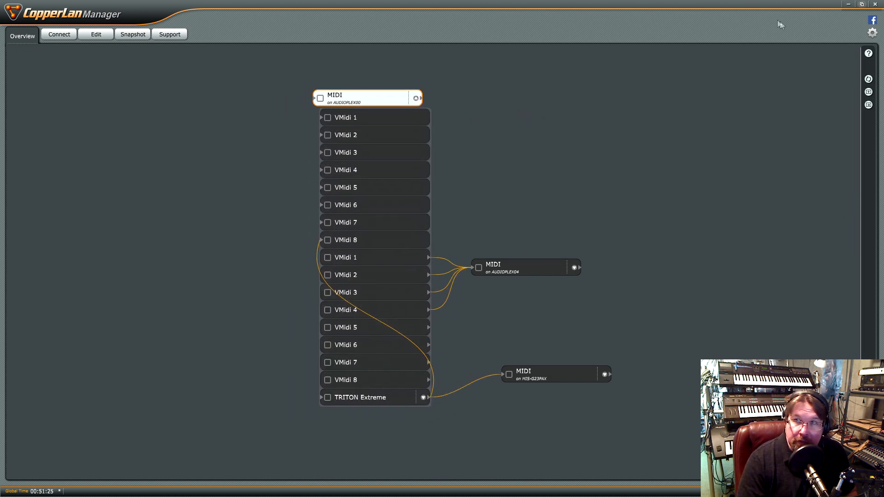
Switch to REAPER and open the MIDI Devices page of its preferences
click(849, 5)
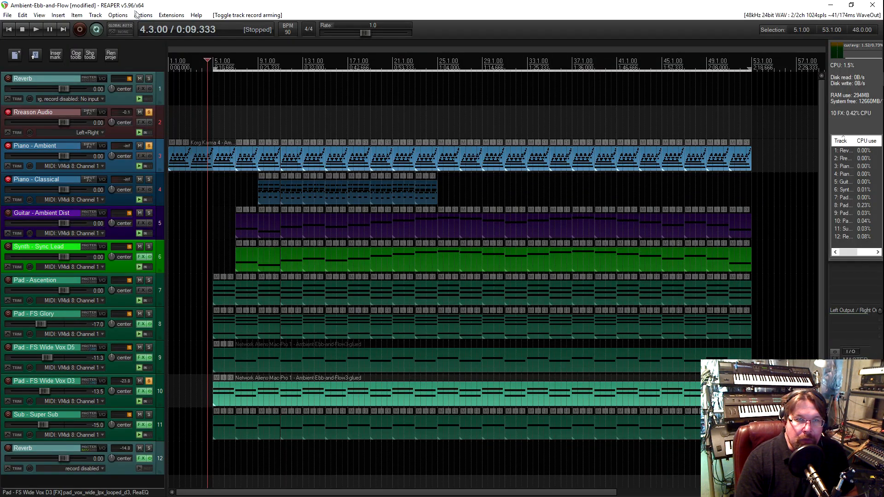
click(119, 17)
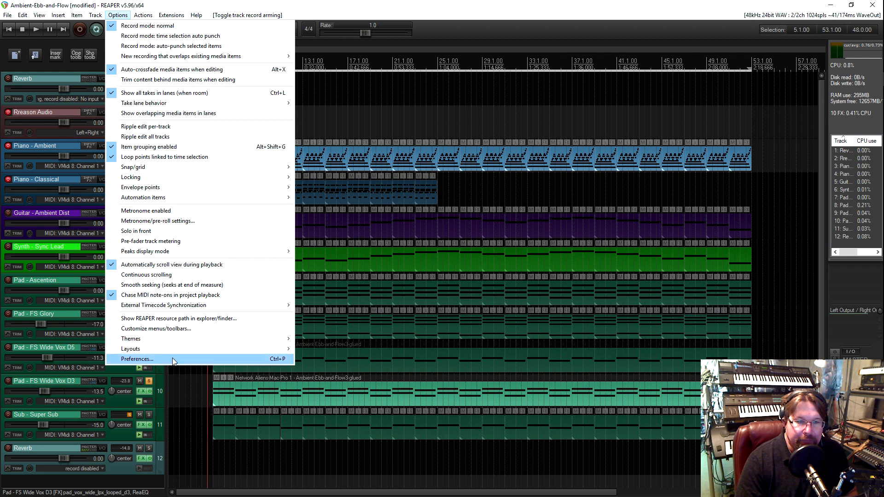
click(137, 359)
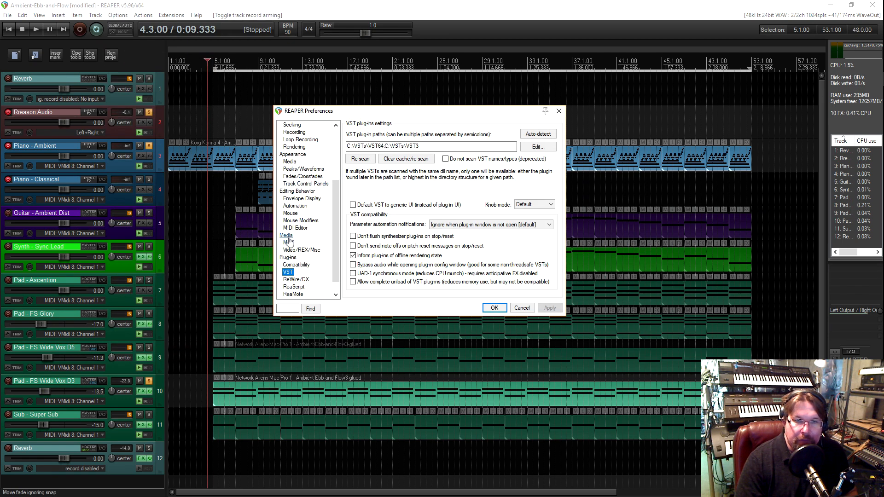
scroll(294, 231, up, 4)
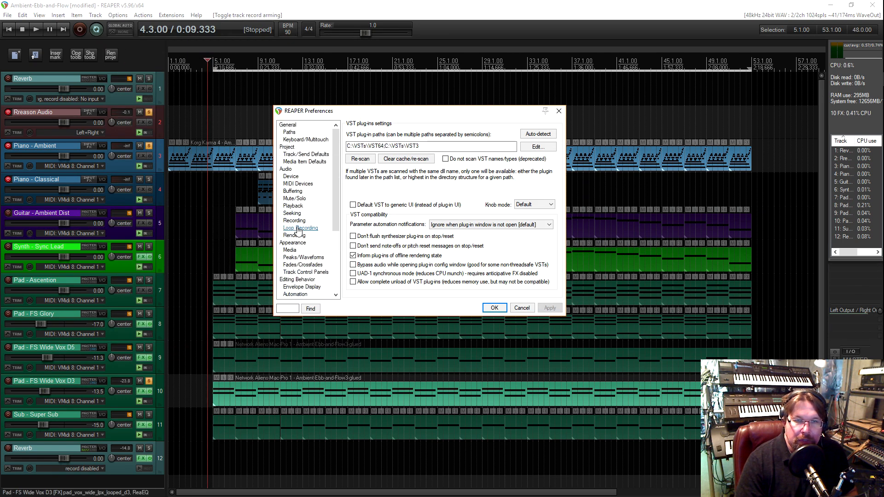
click(298, 183)
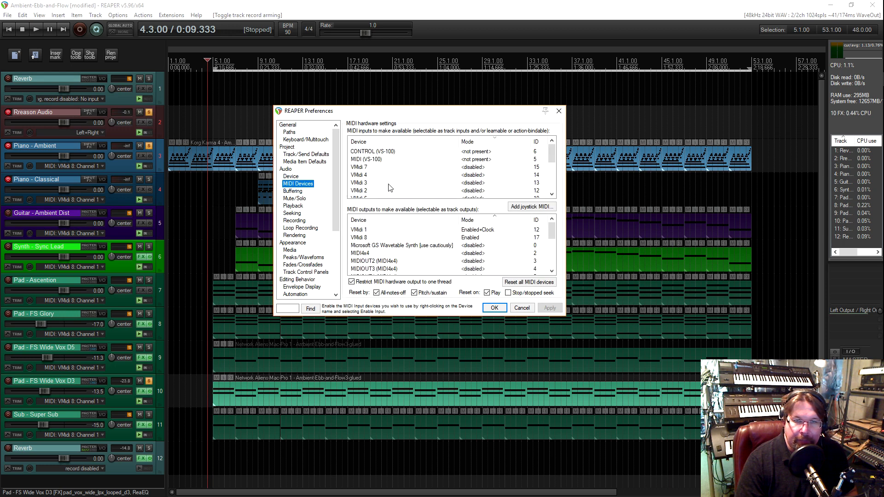
Sort the MIDI input devices by mode and review which VMidi ports are enabled
scroll(451, 196, down, 3)
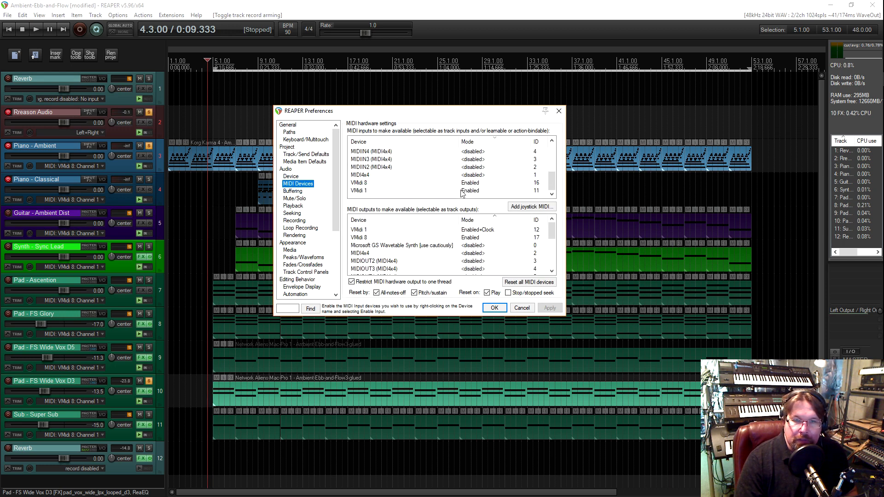
scroll(451, 187, up, 4)
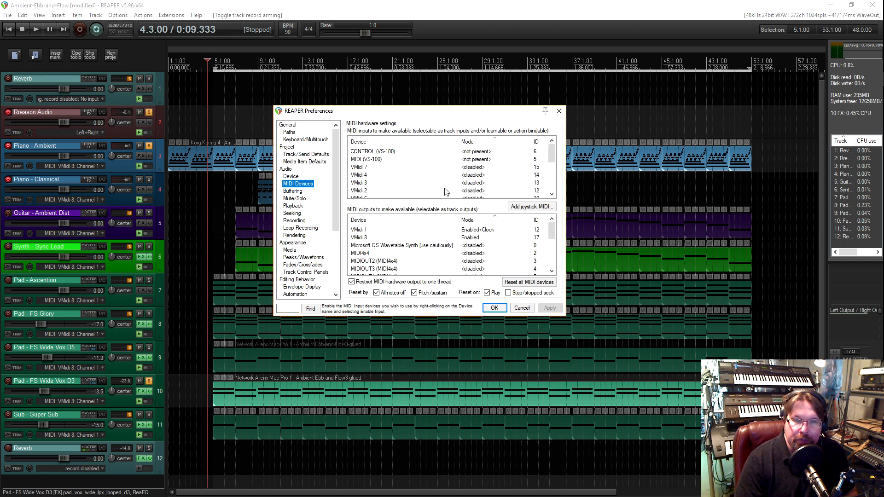
click(467, 143)
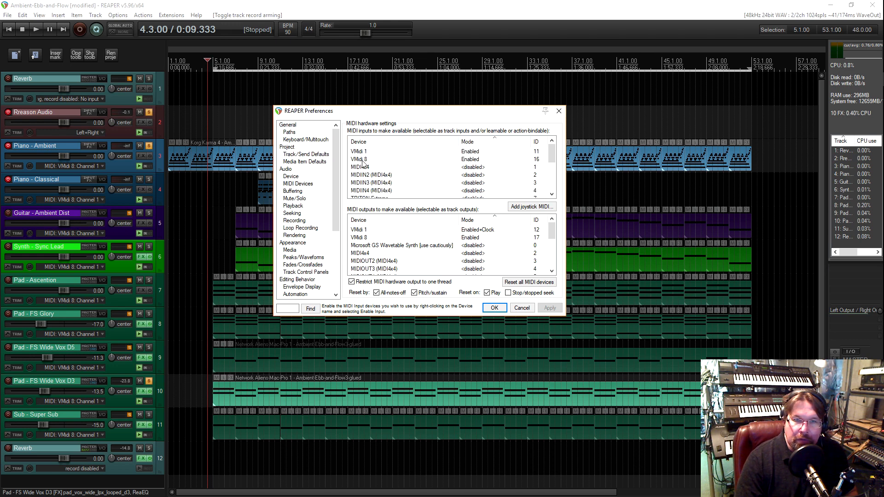
scroll(422, 171, down, 3)
scroll(435, 231, down, 4)
scroll(436, 231, up, 4)
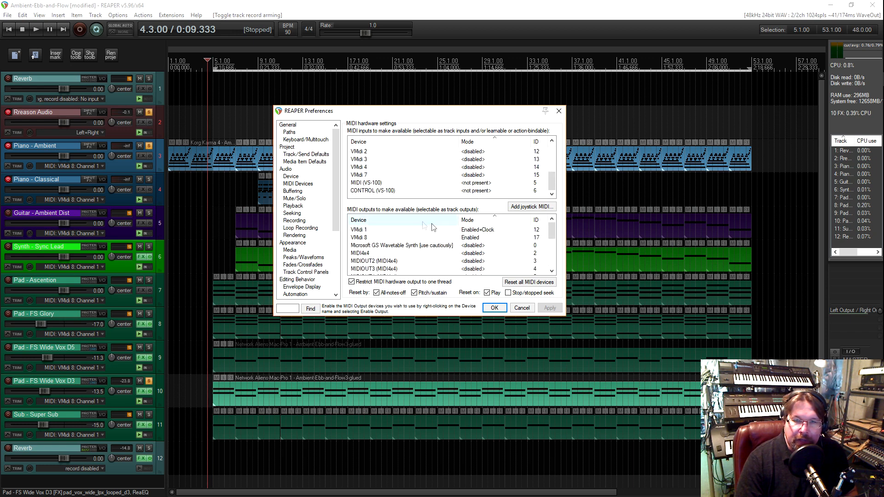
Check the clock-sending option of the VMidi 1 output device and cancel the preferences without changes
click(474, 231)
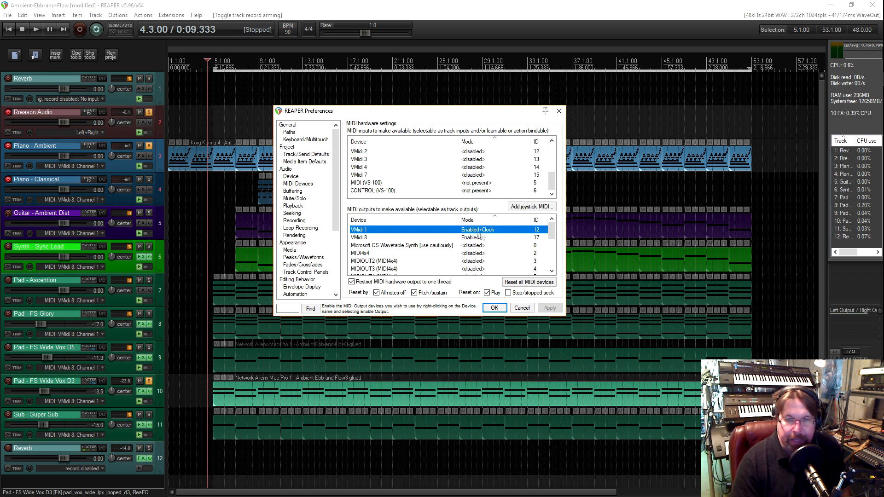
right_click(483, 234)
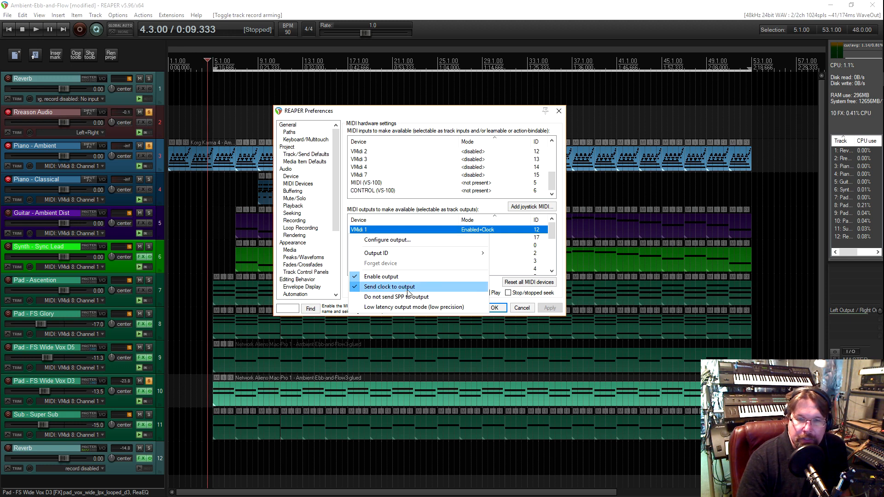
click(471, 204)
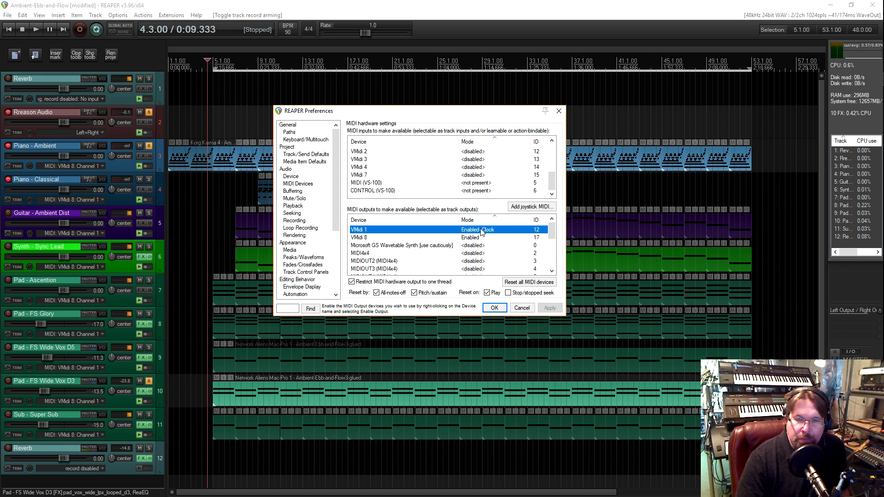
click(522, 307)
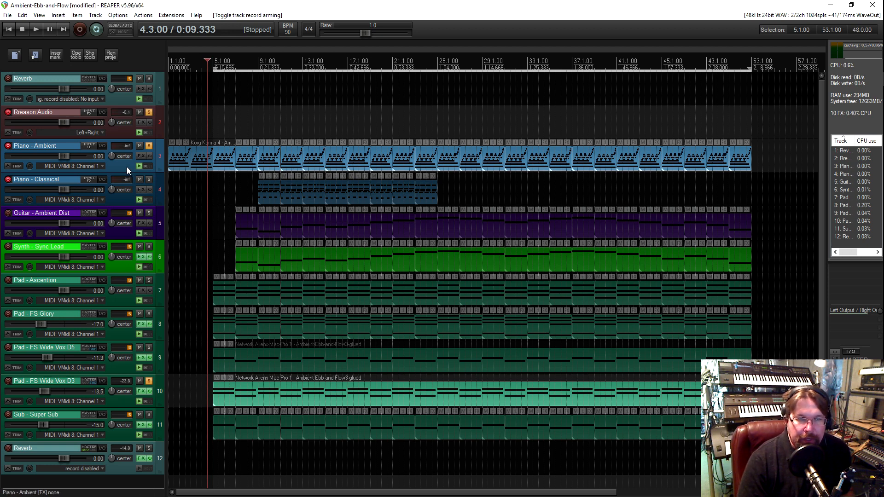
Open the routing of the Piano - Ambient track and examine its MIDI hardware output port and channel options
click(103, 147)
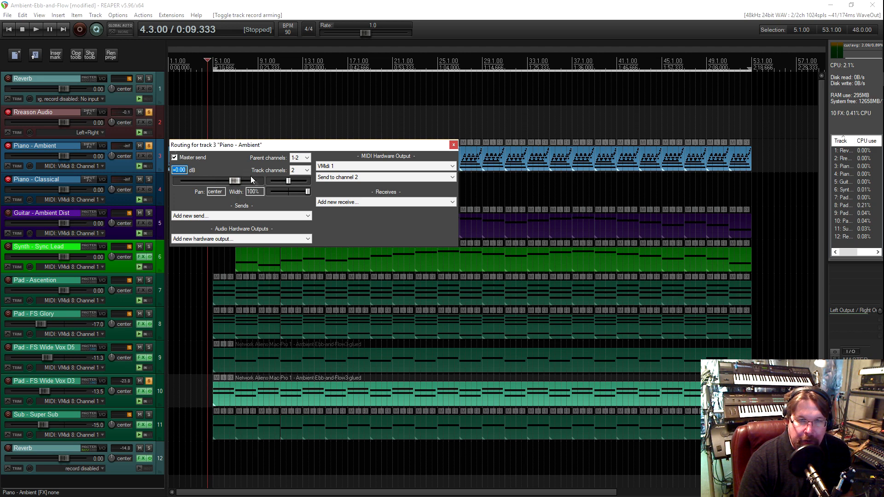
drag(301, 146, 335, 139)
click(388, 159)
click(389, 173)
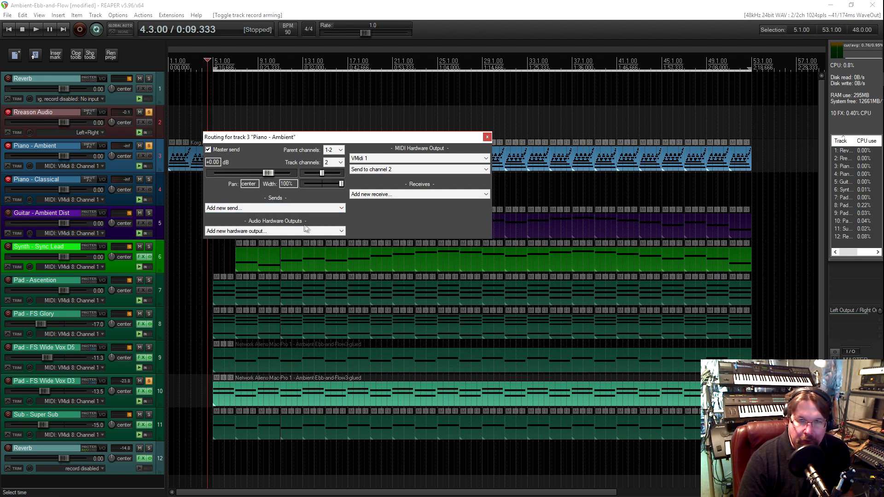
drag(399, 138, 411, 149)
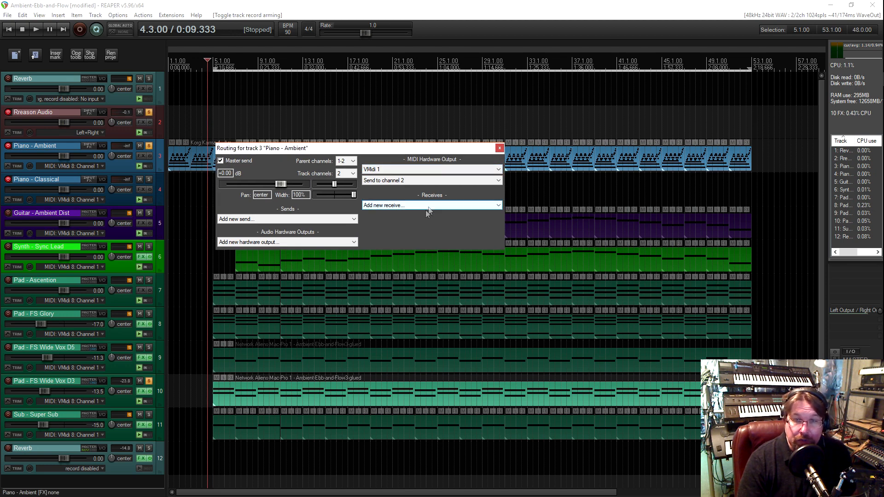
click(403, 182)
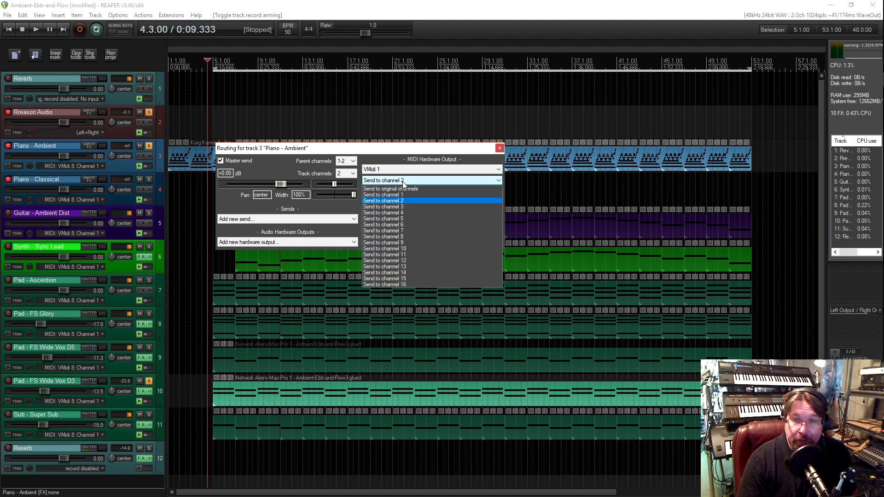
click(403, 184)
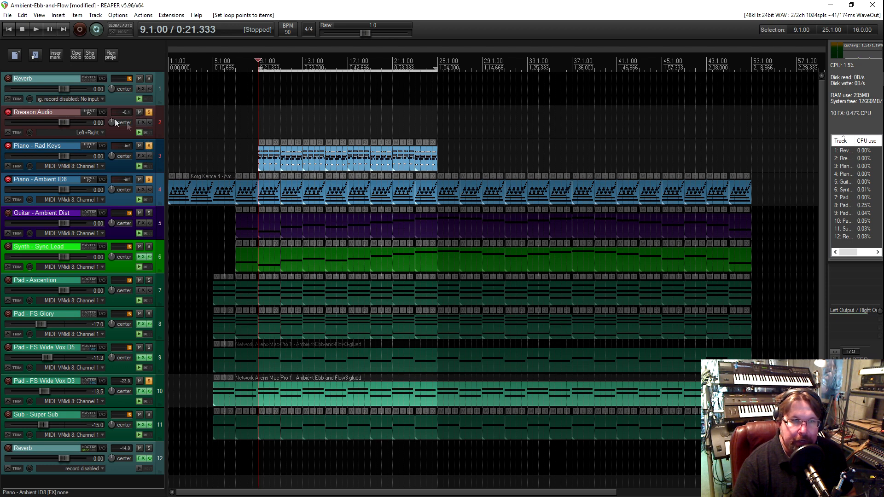
Select the Piano - Ambient ID8 items from bar 7 up to bar 25 and set the loop points to them
click(122, 134)
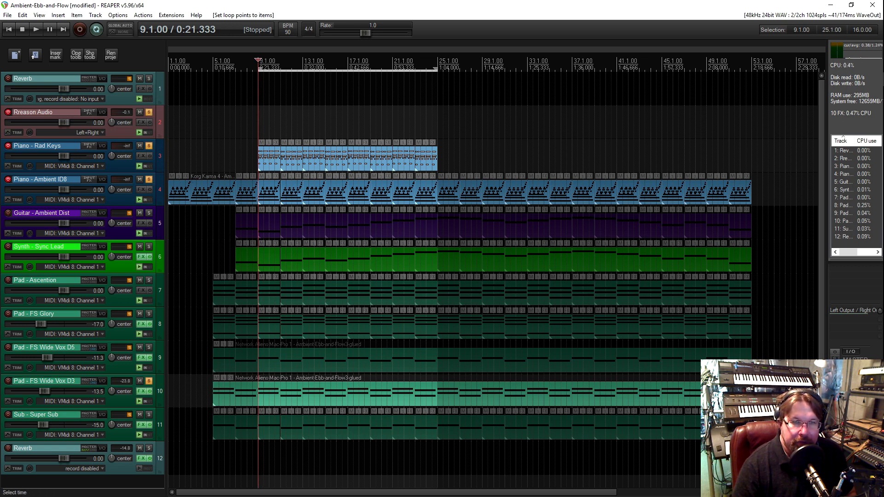
click(247, 195)
shift+click(429, 196)
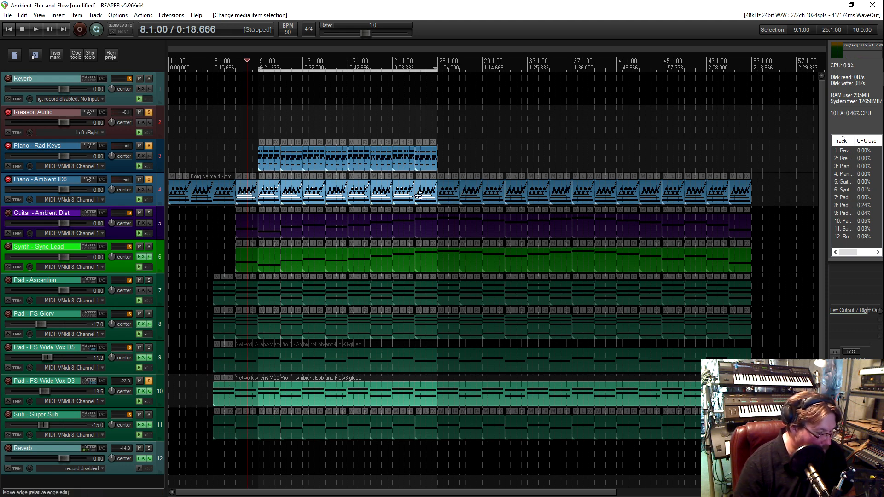
key(ctrl+l)
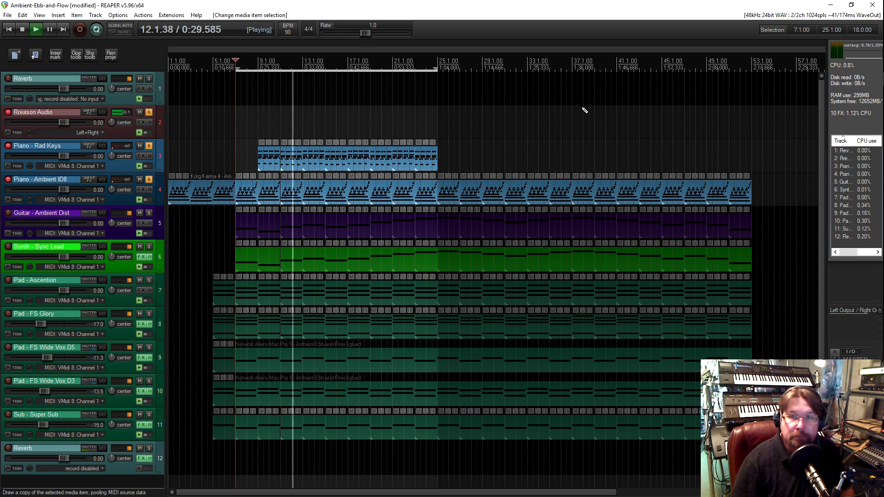
Switch to the Reason session on AudioPlex04 and check the transport's sync mode
key(super+d)
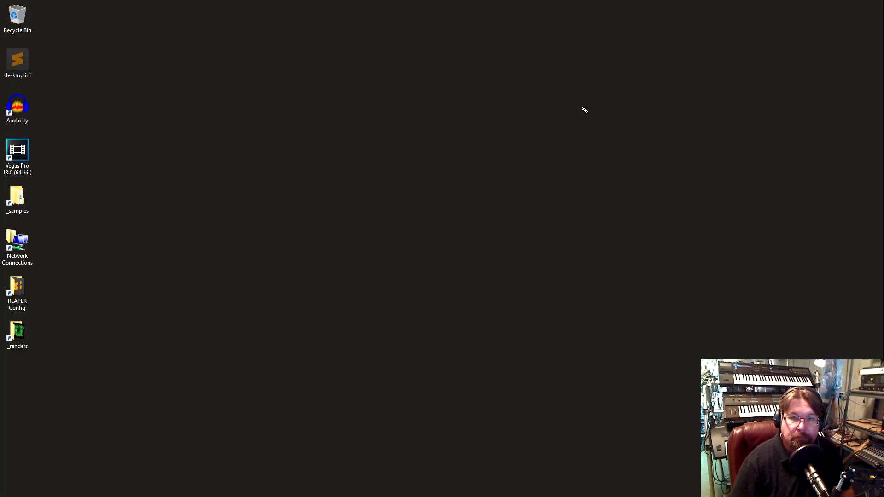
key(alt+Tab)
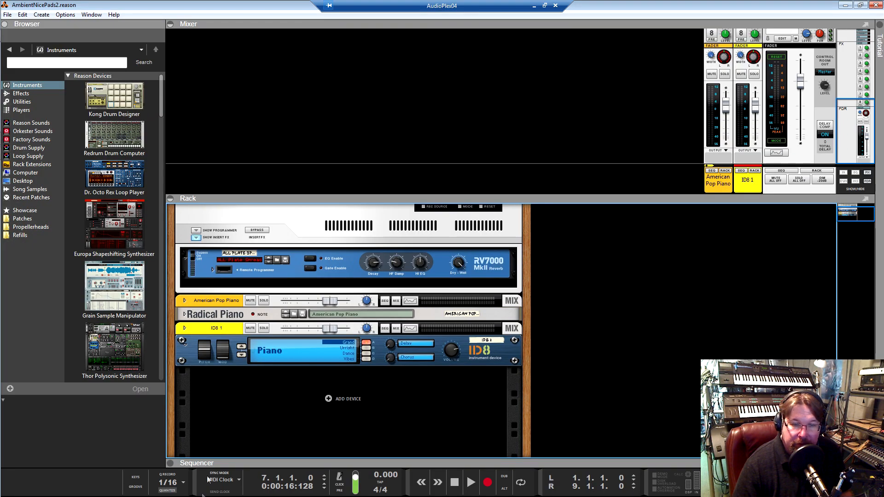
click(222, 480)
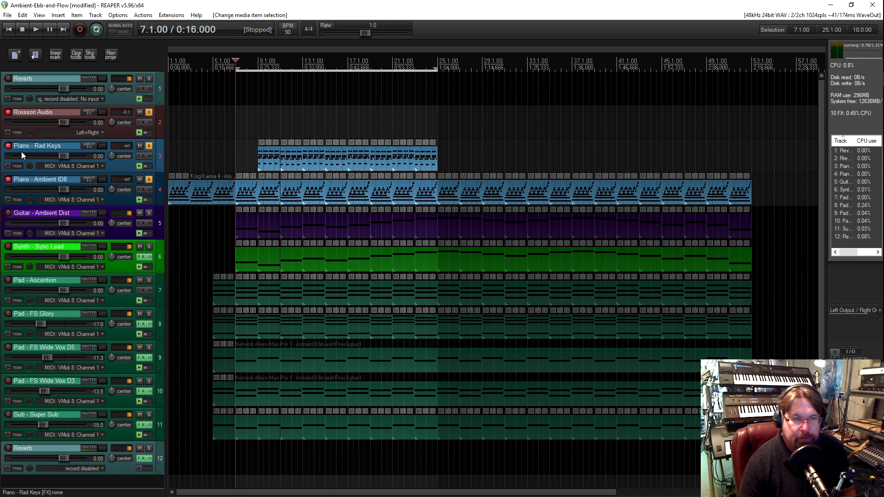
In REAPER, route the Guitar - Ambient Dist track's MIDI hardware output to VMidi 1, channel 3, and close the routing window
click(101, 214)
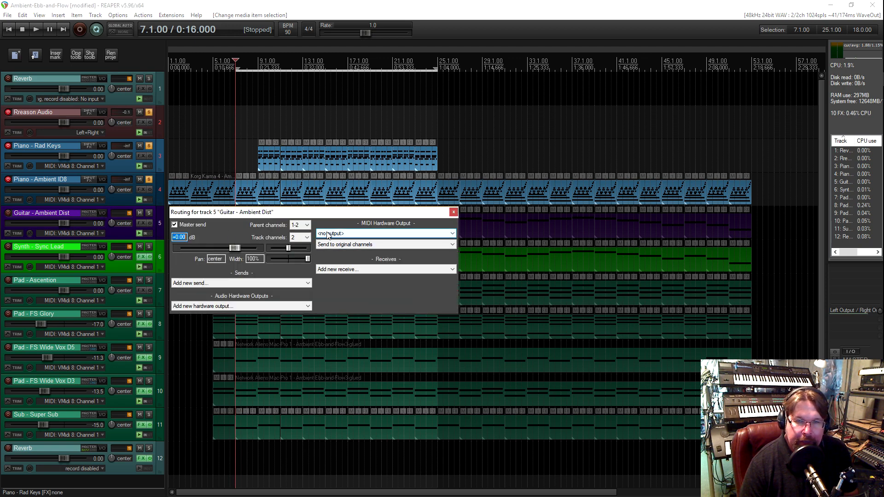
drag(345, 216, 361, 210)
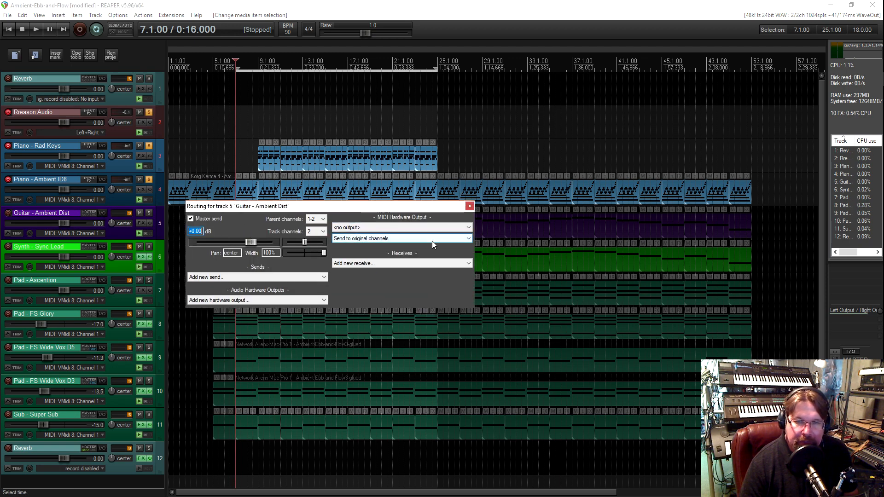
click(366, 227)
click(364, 241)
click(366, 238)
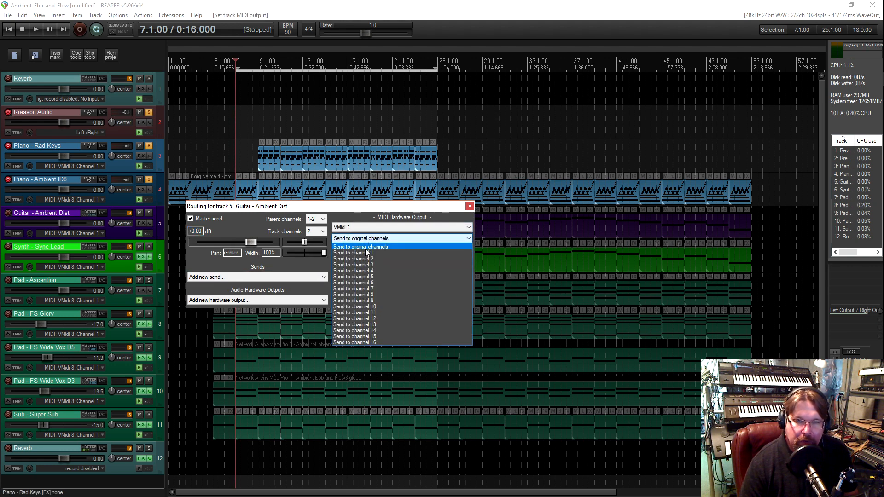
click(372, 266)
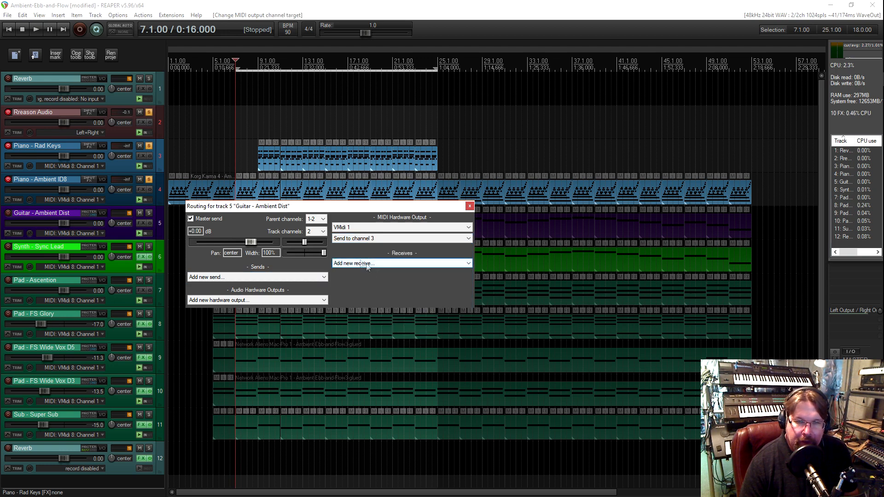
click(472, 205)
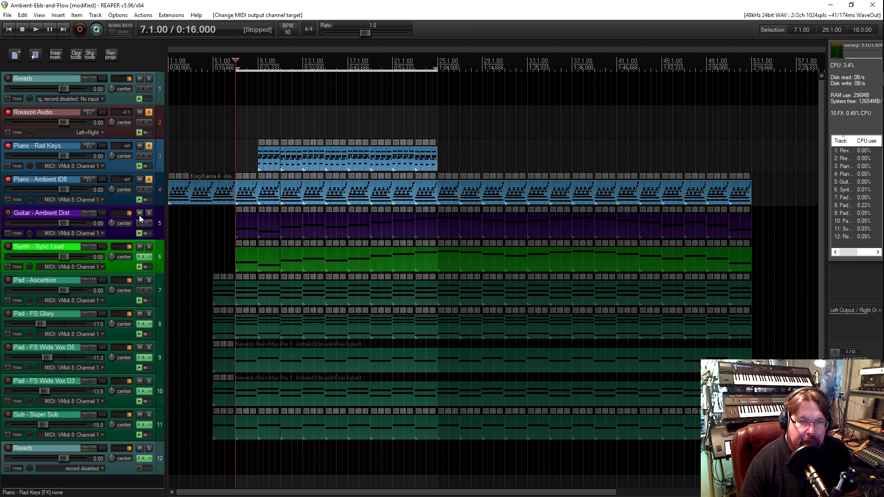
Examine the MIDI input ports and VMidi 8 channel choices of the Guitar - Ambient Dist track without changing them
click(91, 234)
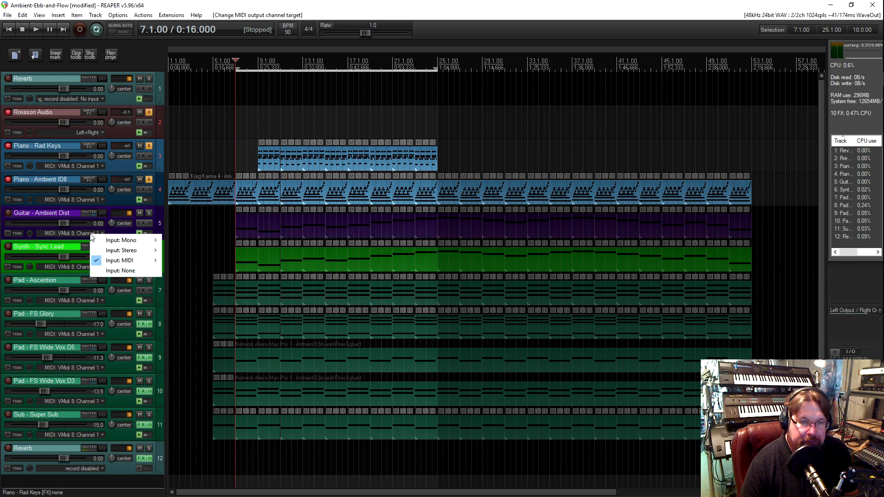
mouse_move(129, 260)
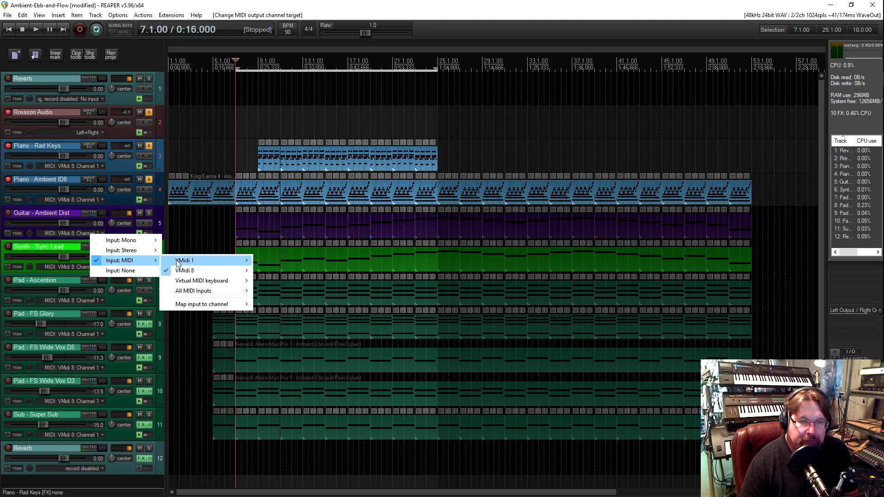
mouse_move(188, 269)
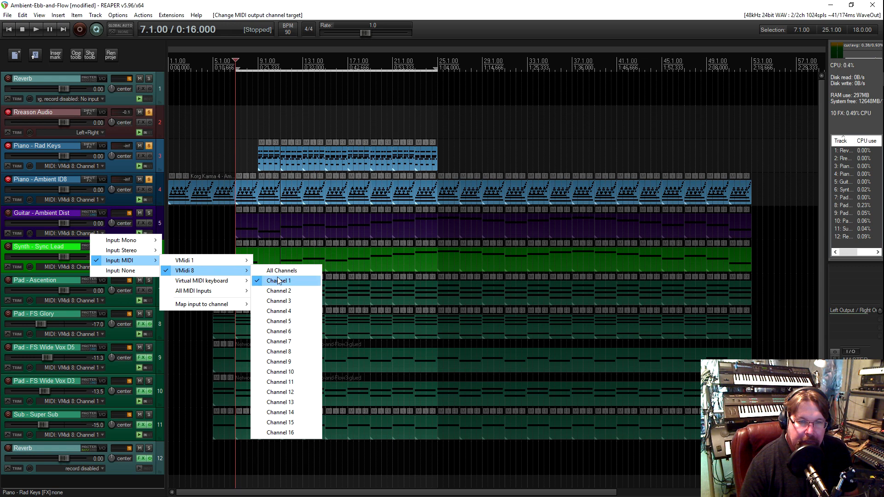
click(119, 232)
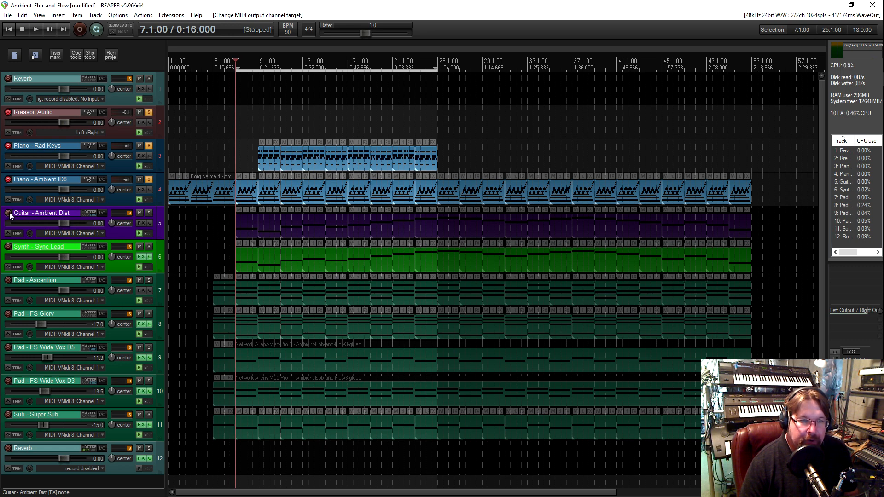
Disarm the Piano - Ambient ID8 and Piano - Rad Keys tracks from recording
click(8, 179)
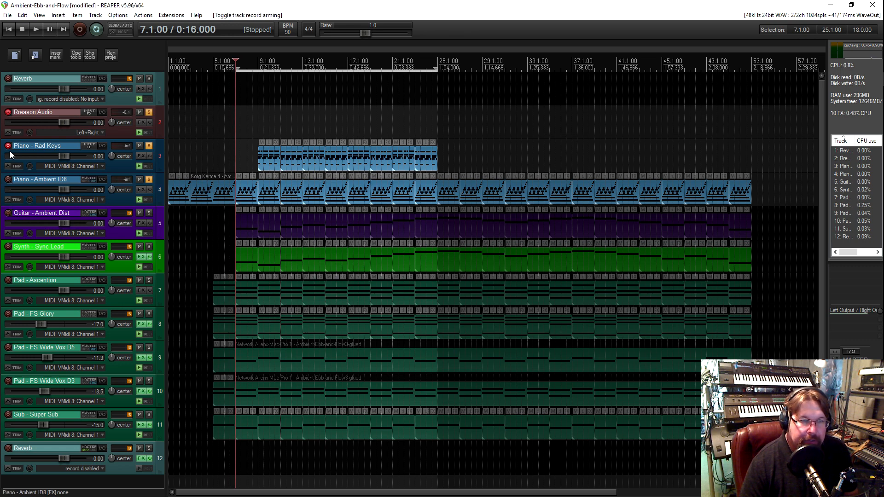
click(8, 145)
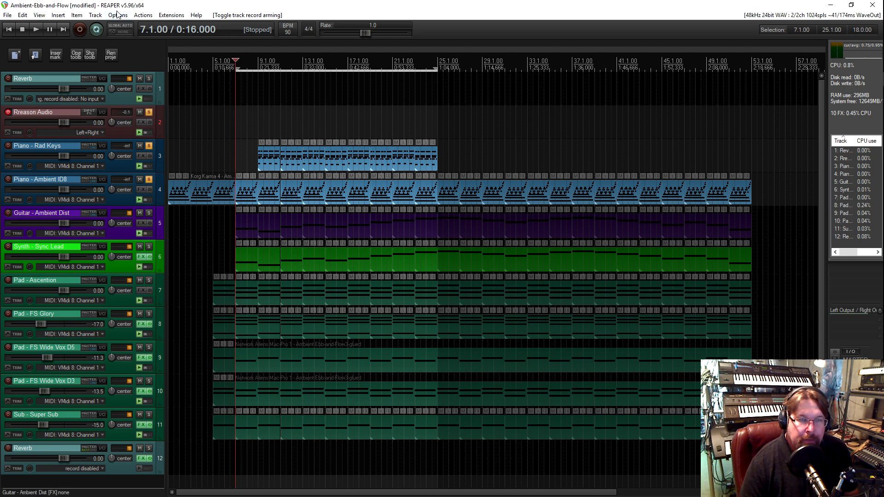
click(118, 15)
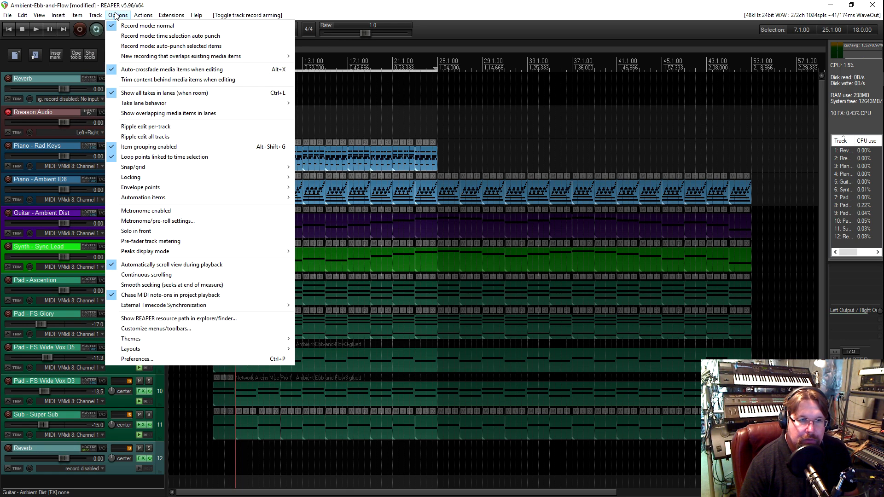
mouse_move(196, 339)
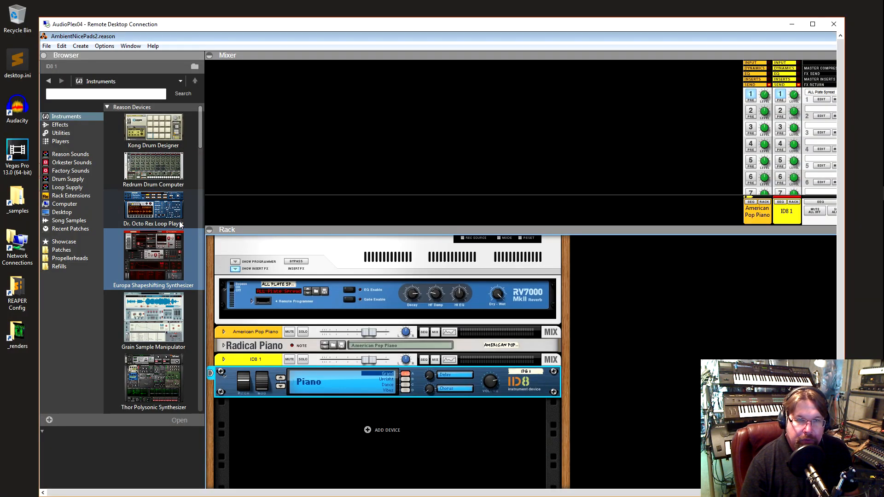
In the Reason session on AudioPlex04, add a Hydronexius Workstation ROM to the rack below the ID8 device
scroll(179, 216, down, 3)
scroll(178, 217, down, 10)
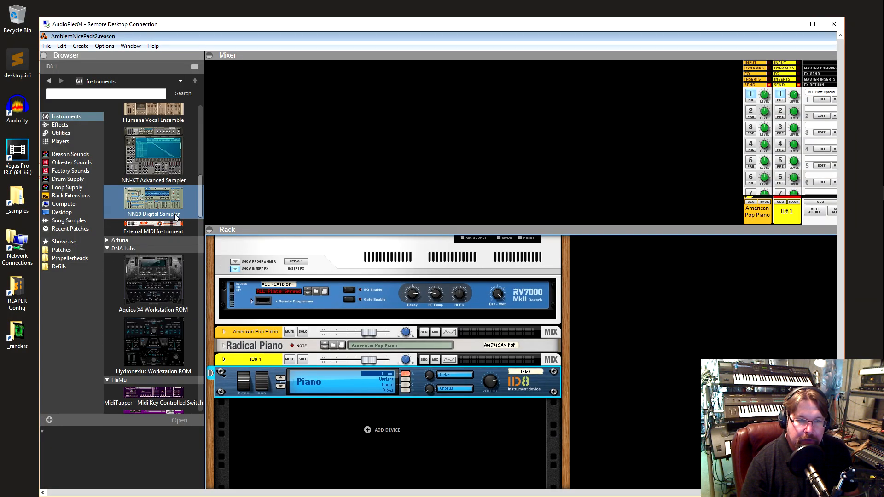
scroll(176, 220, down, 1)
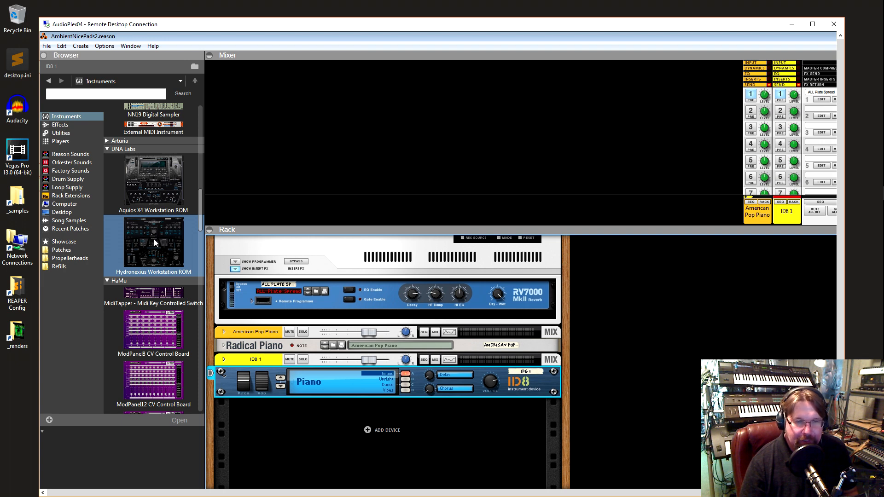
mouse_move(147, 241)
mouse_down()
mouse_move(202, 340)
mouse_move(300, 424)
mouse_up()
scroll(525, 308, down, 3)
scroll(522, 302, up, 5)
scroll(519, 312, up, 3)
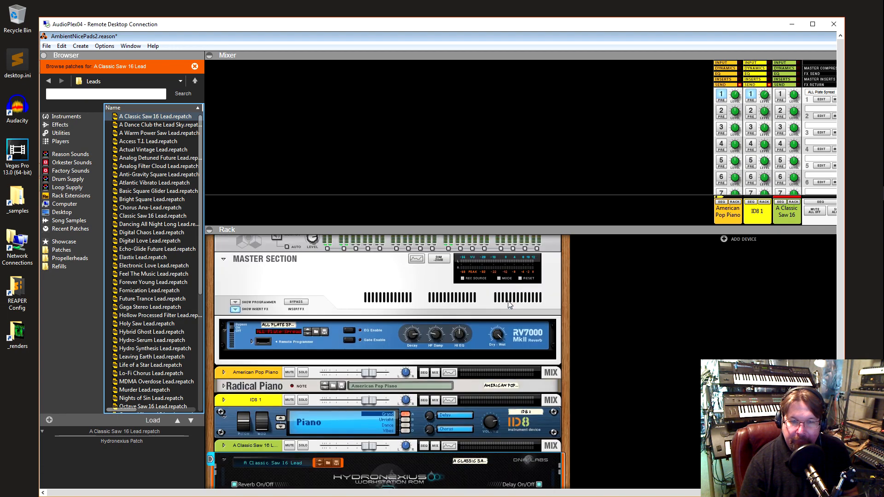
Lock VMidi 1 Channel 3 to the Hydronexius device
scroll(492, 304, down, 5)
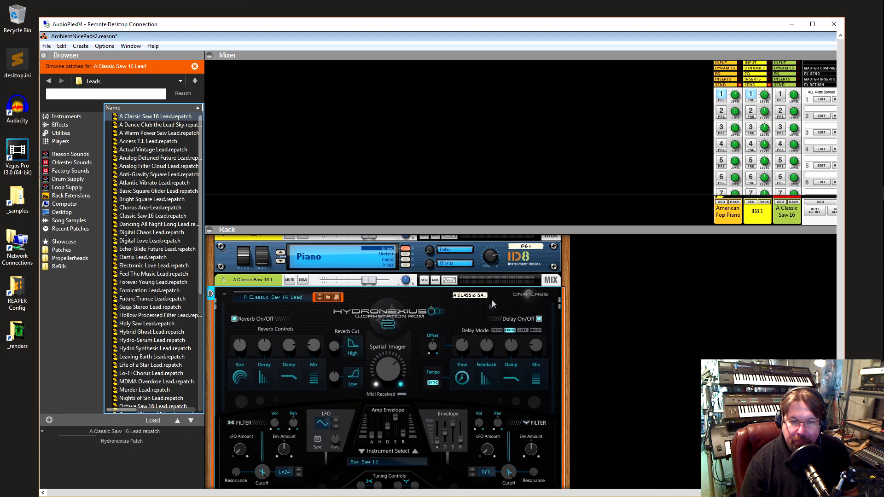
click(247, 277)
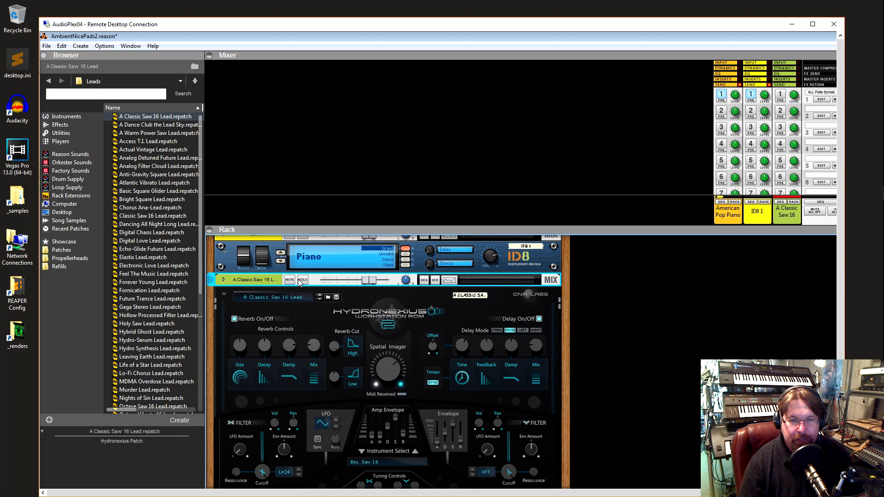
right_click(267, 279)
right_click(233, 303)
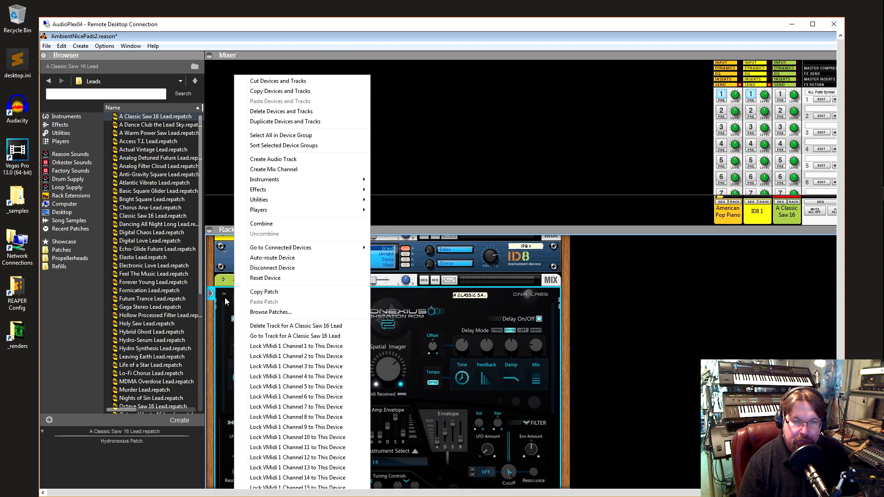
click(292, 367)
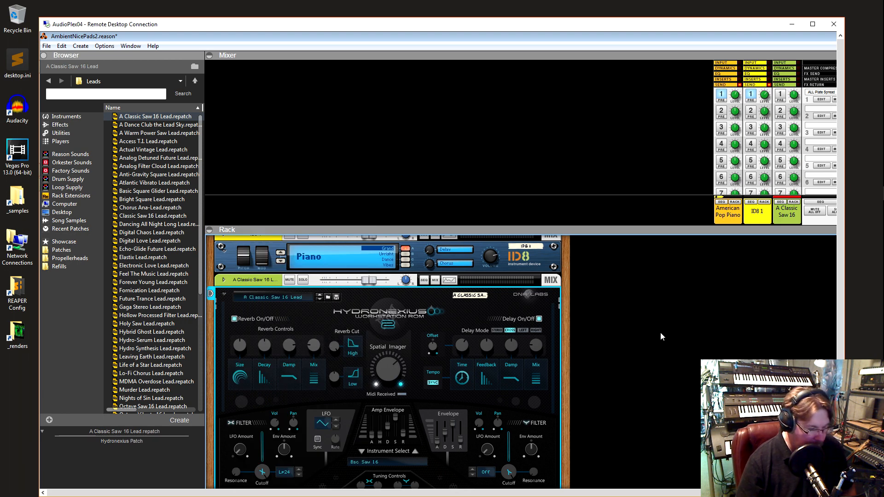
Switch back to REAPER and solo the Guitar - Ambient Dist track
click(636, 10)
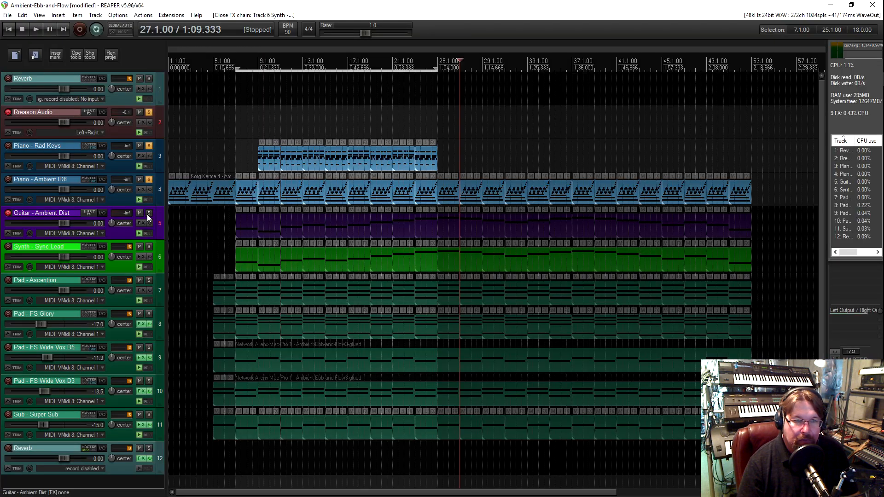
click(148, 214)
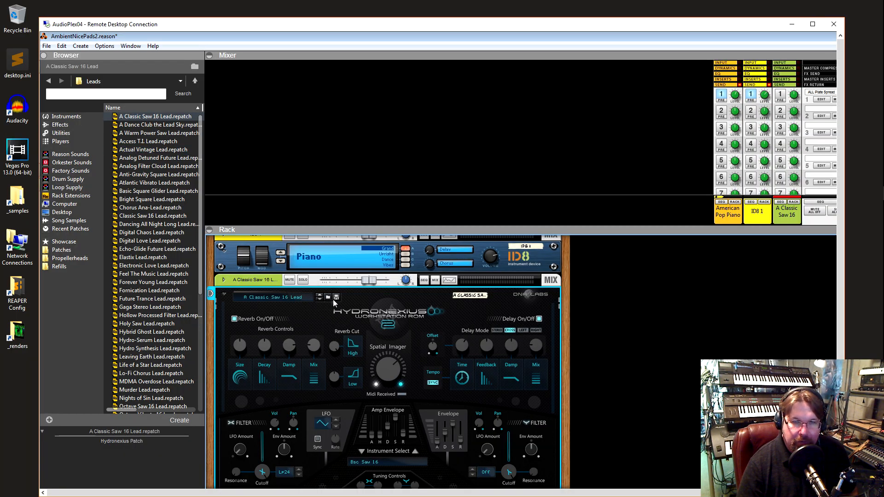
Browse patches for the Hydronexius device in Reason, and stop the playback in REAPER
click(328, 297)
click(171, 183)
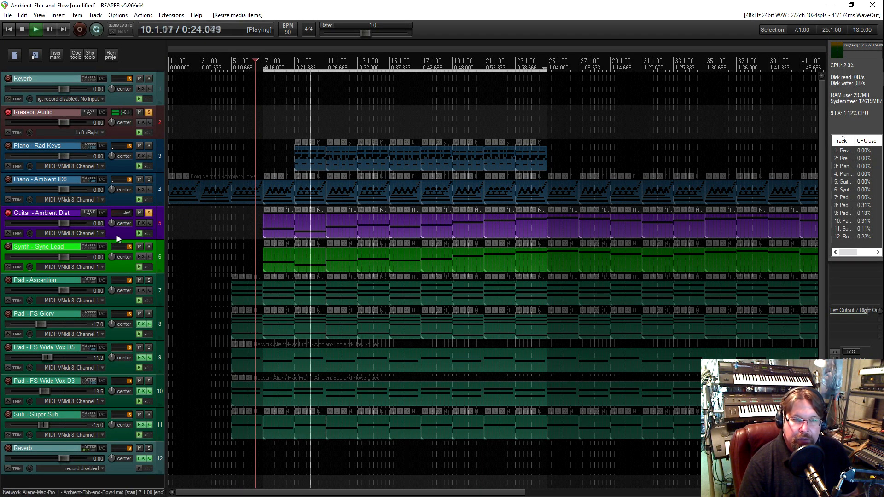
key(space)
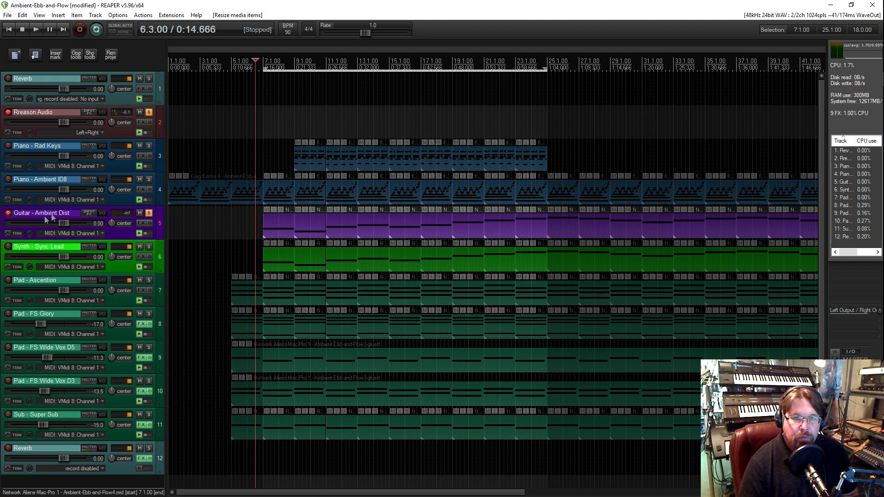
Rename the Piano - Rad Keys track as 01 Piano - Rad Keys
click(17, 148)
double_click(17, 146)
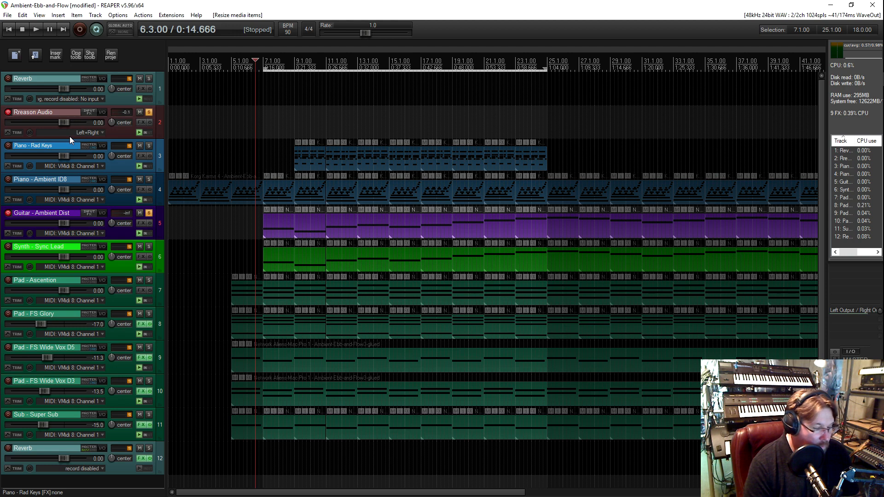
key(Home)
text(01)
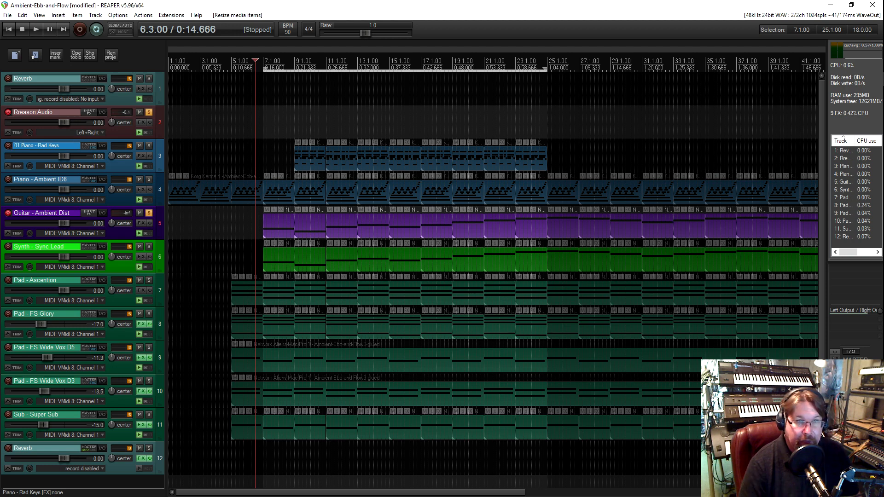
Rename the Piano - Ambient ID8 track as 02 Piano - Ambient ID8
click(15, 183)
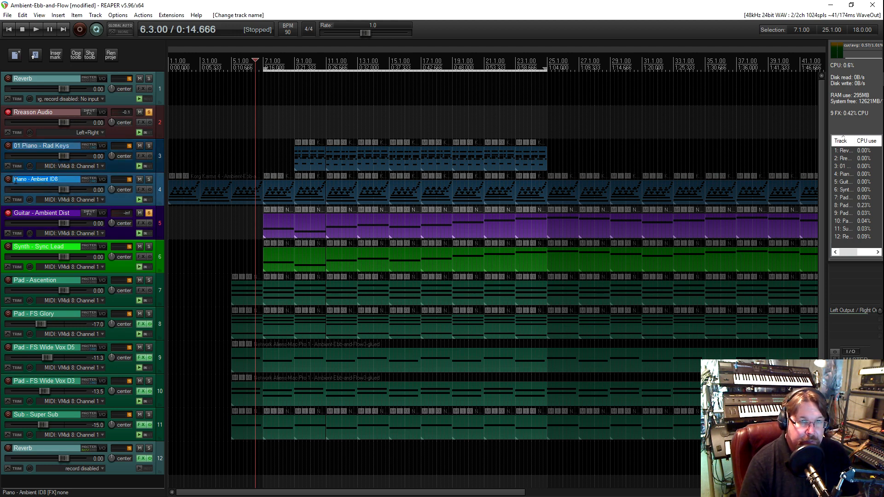
double_click(15, 181)
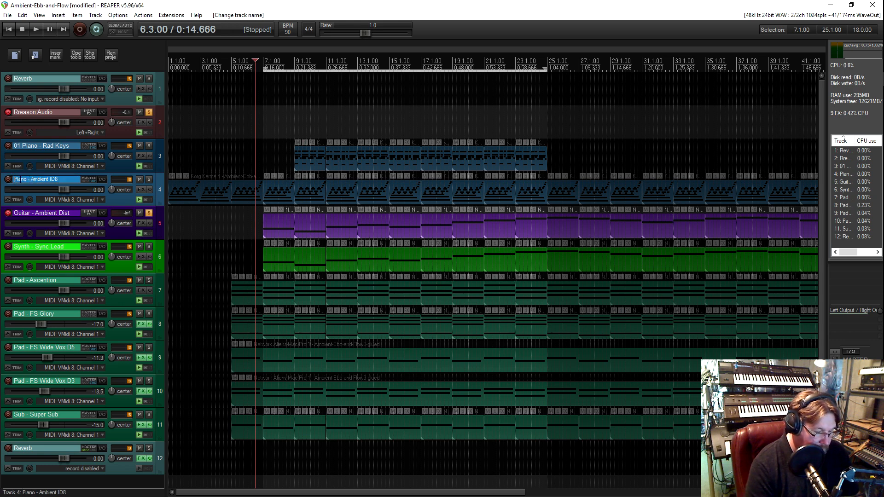
key(Home)
text(02)
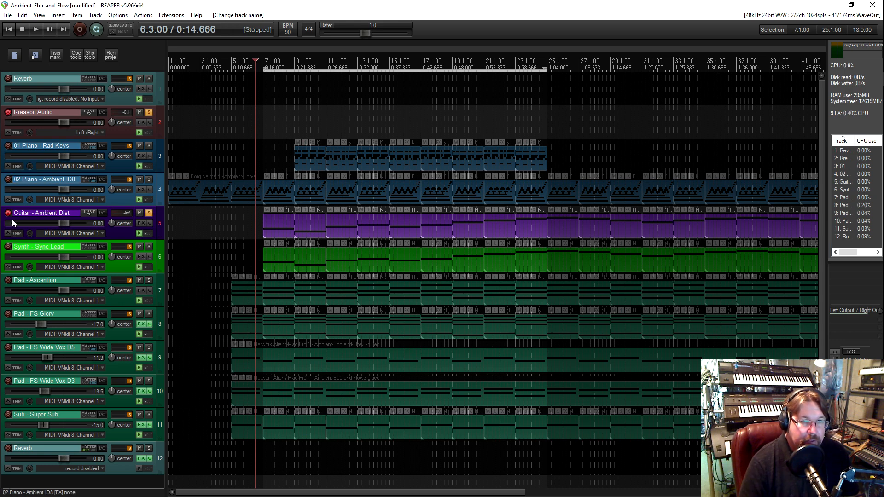
Rename the Guitar - Ambient Dist track as 03 Guitar - Ambient Dist
click(15, 214)
double_click(15, 214)
click(15, 215)
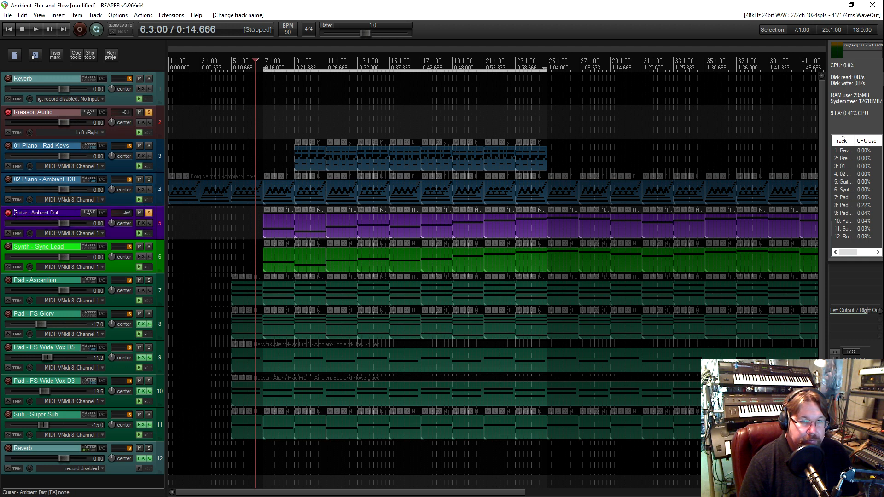
text(03)
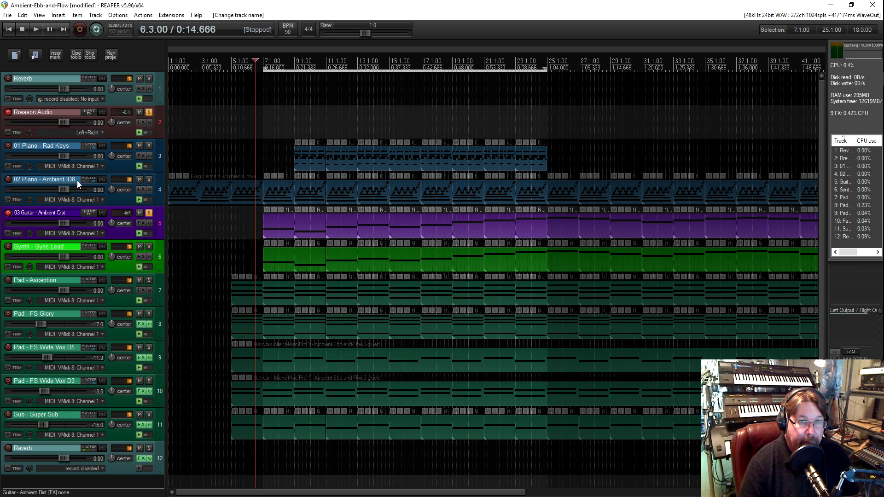
click(224, 232)
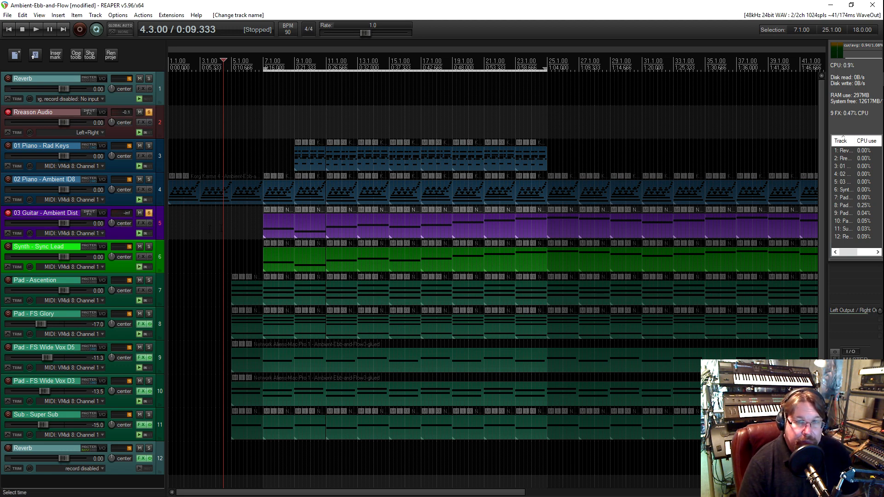
Place the edit cursor at 6.1.00 and solo the 02 Piano - Ambient ID8 track
click(247, 228)
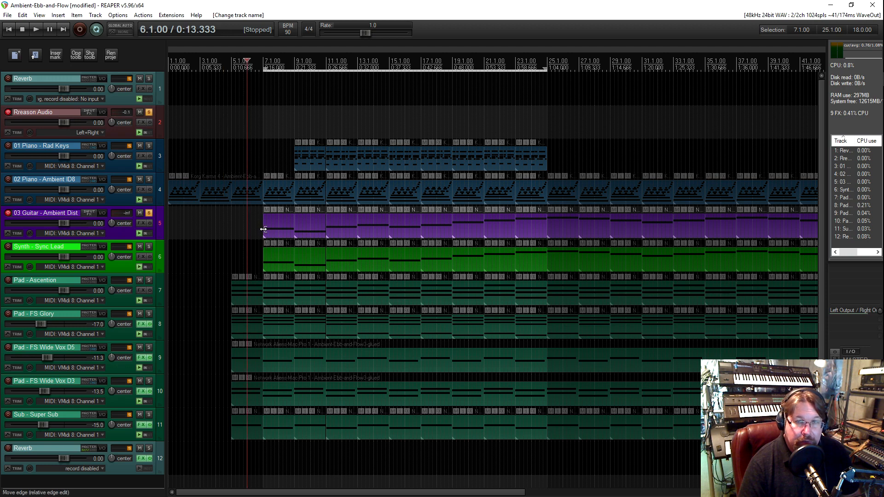
click(149, 179)
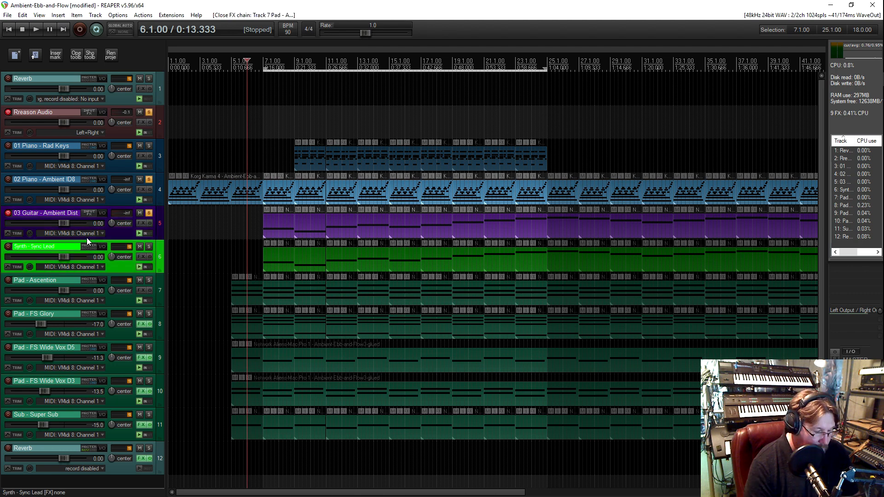
Rename the Synth - Sync Lead track as 04 - Synth - Sync Lead
text(04)
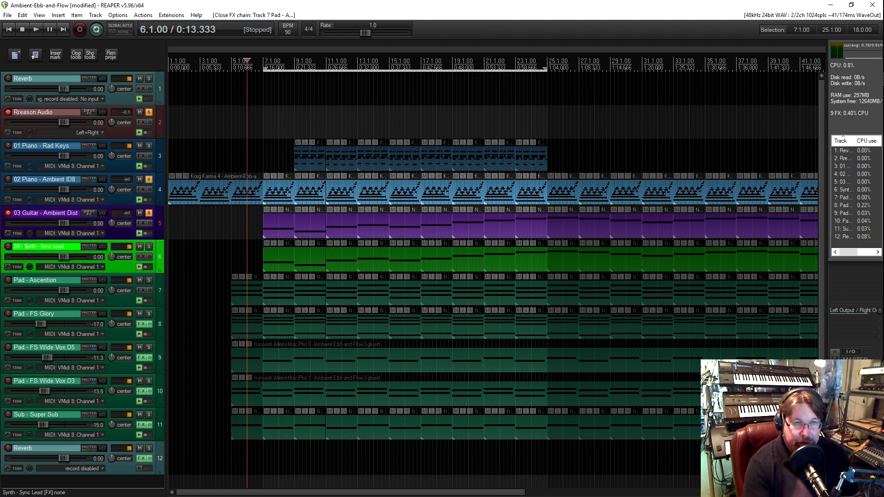
text(-)
click(192, 261)
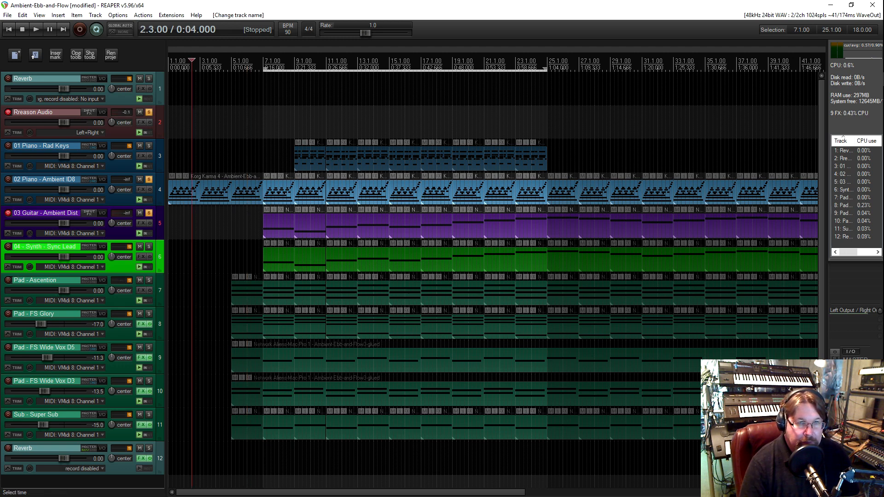
Set the 04 - Synth - Sync Lead track to SWS custom color 4
right_click(130, 264)
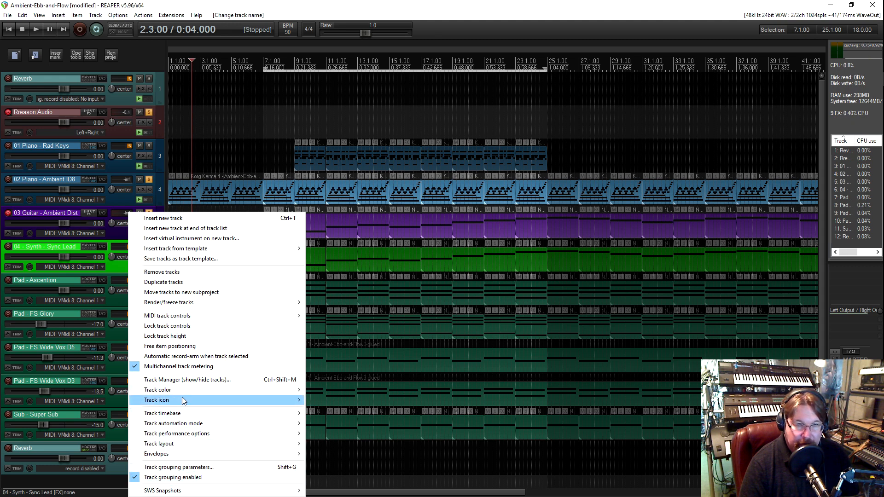
mouse_move(199, 391)
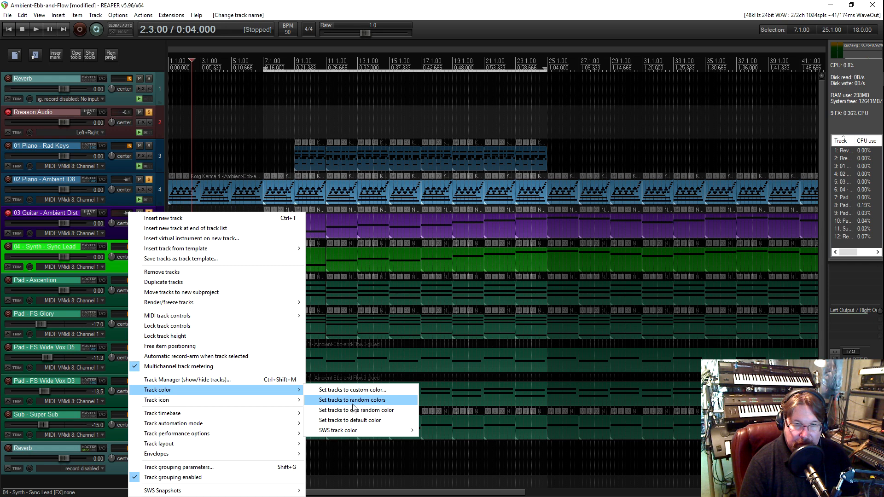
mouse_move(394, 432)
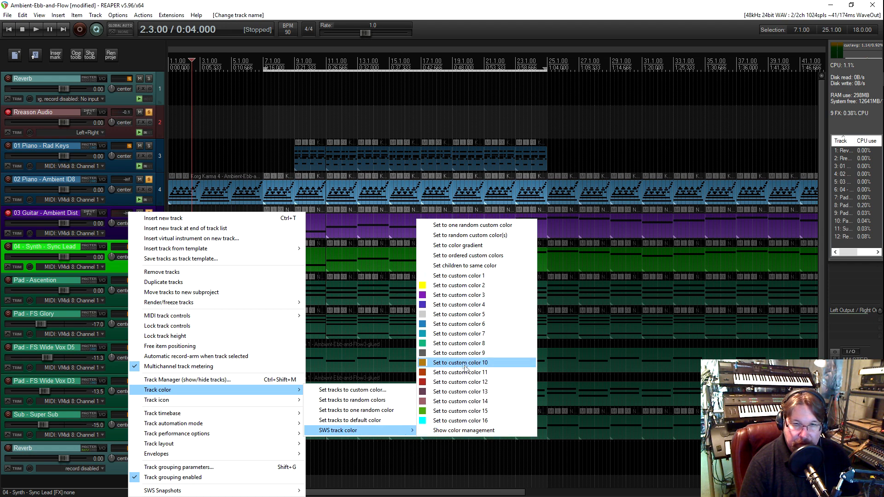
click(453, 309)
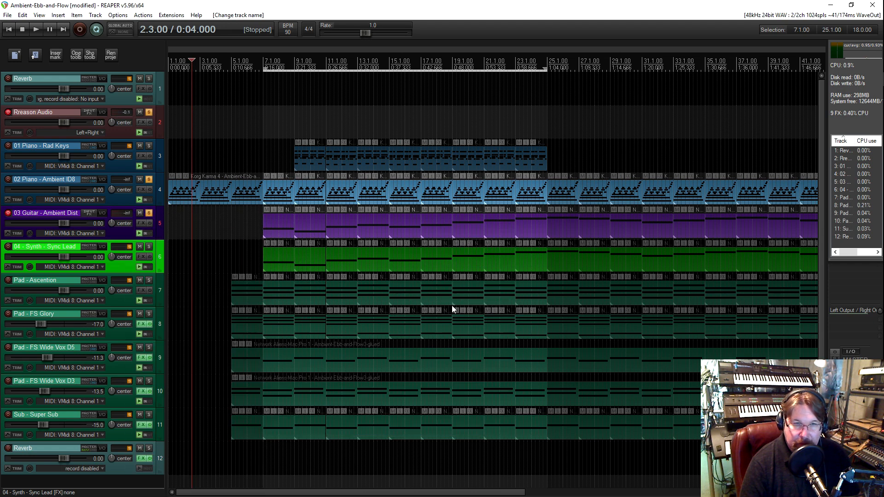
click(196, 265)
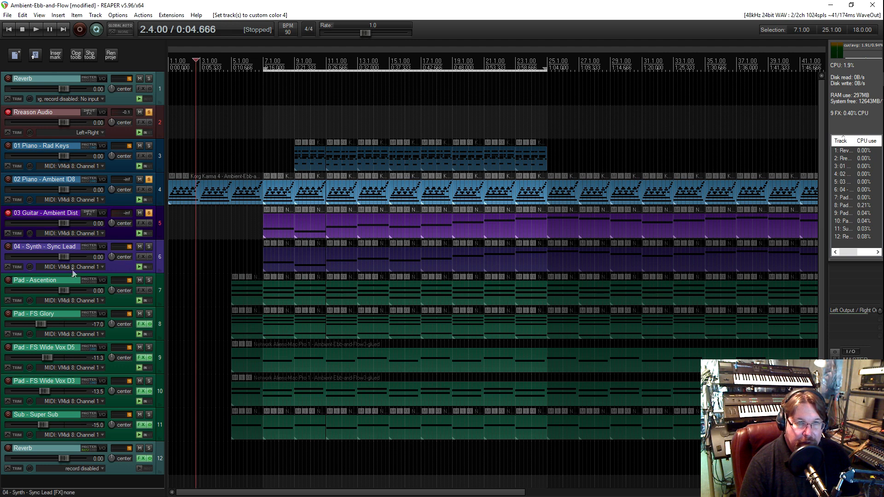
Rename the Pad - Ascention track as 05 Pad - Ascention
click(112, 291)
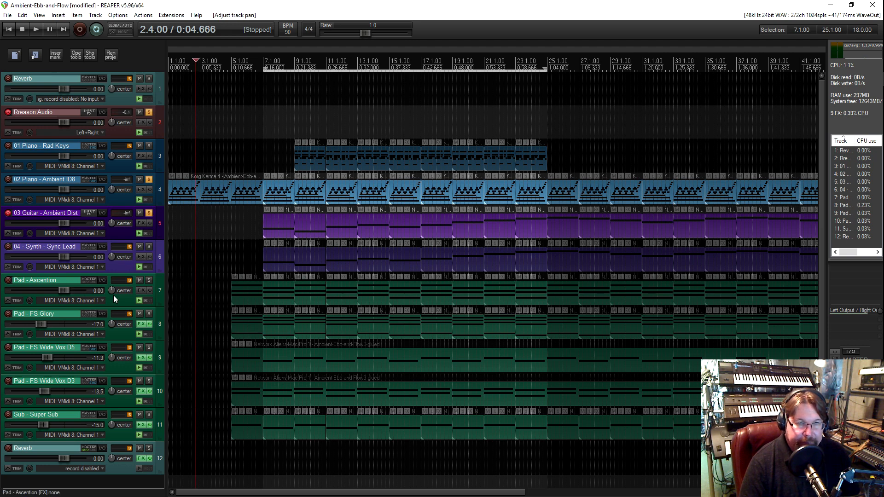
click(13, 284)
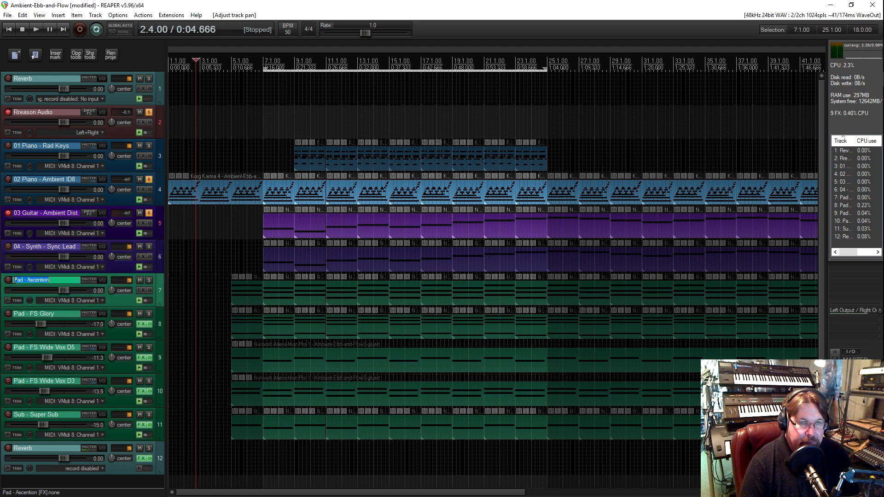
text(05)
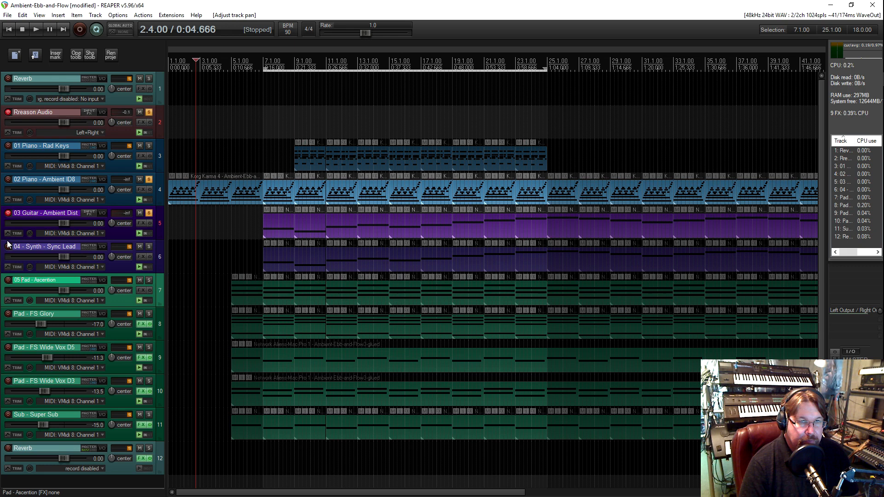
Remove the dash after the number in the synth track's name so it reads 04 Synth - Sync Lead
double_click(21, 247)
key(Return)
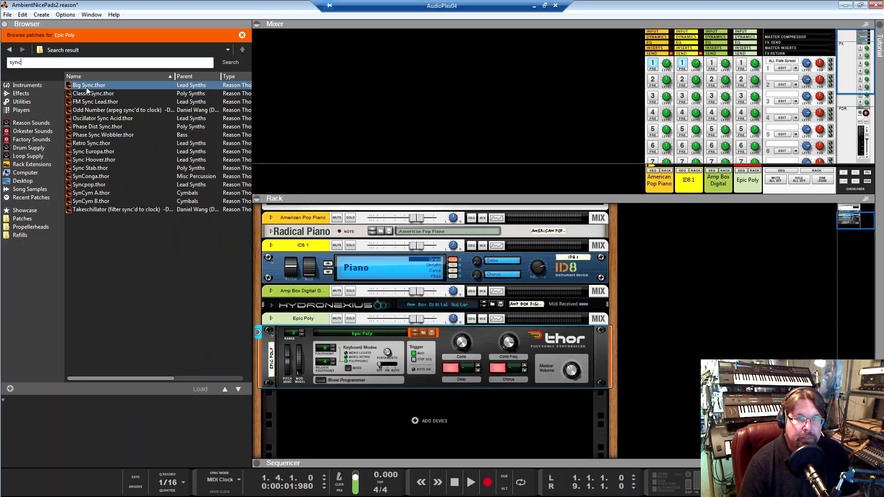
In Reason, load the FM Sync Lead patch into the Thor synthesizer and lock VMidi 1 Channel 4 to the device
click(88, 94)
click(90, 102)
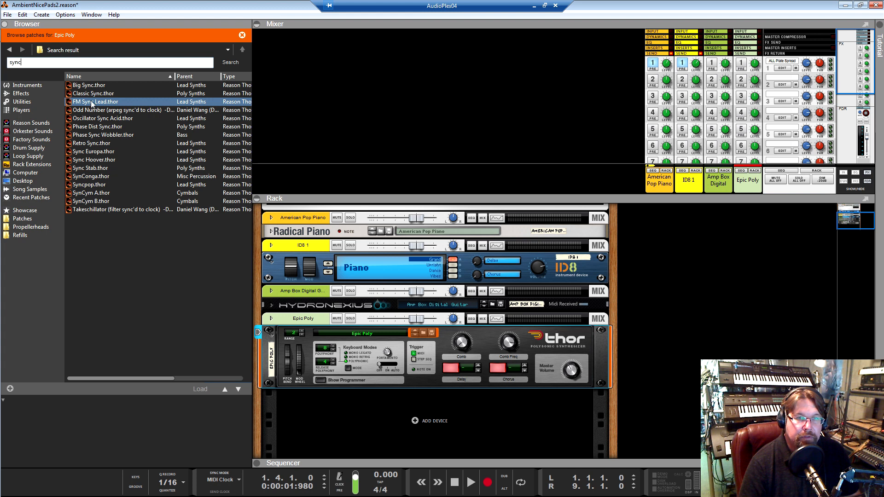
drag(90, 101, 364, 338)
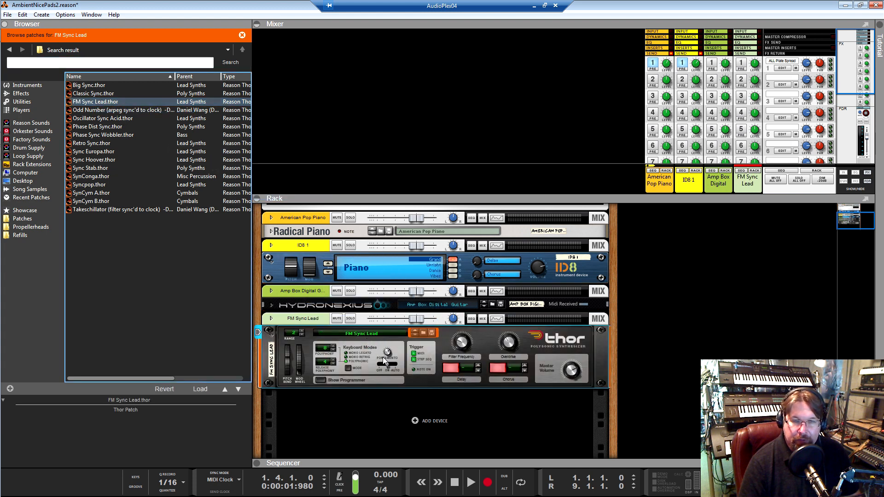
right_click(313, 346)
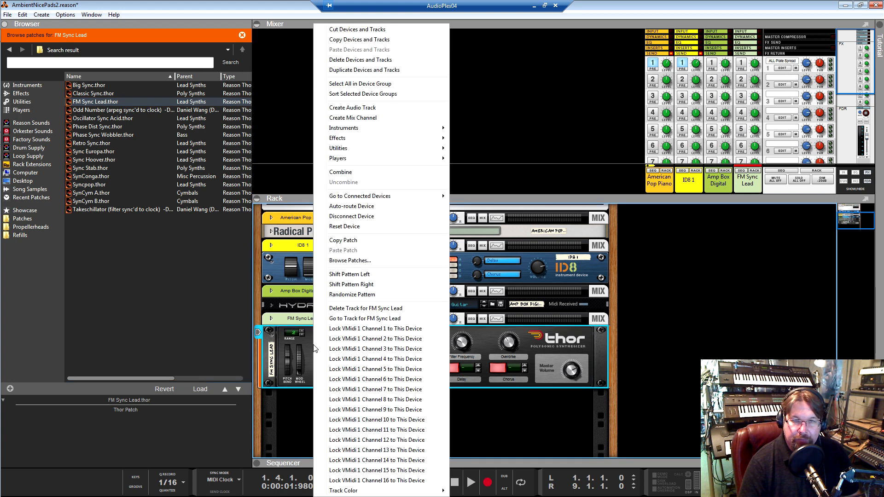
click(352, 362)
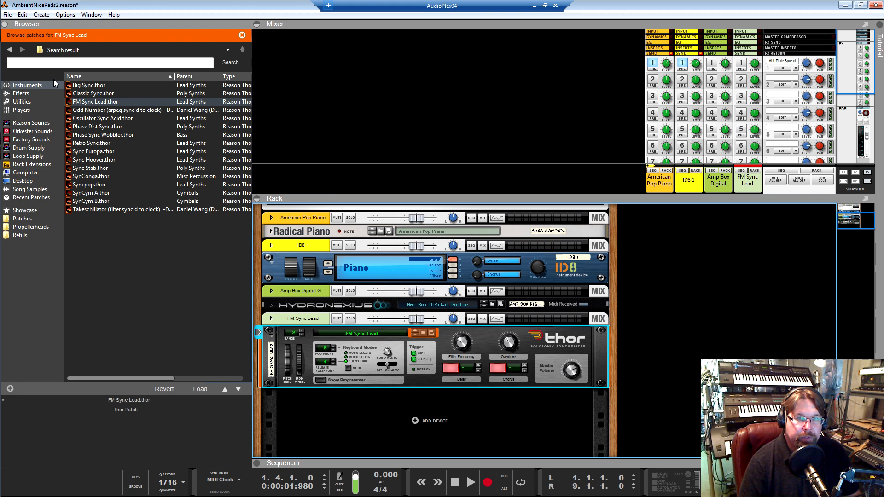
Add a Hydronexius Workstation ROM instrument to the rack directly below the Thor synthesizer
click(26, 86)
scroll(91, 166, down, 3)
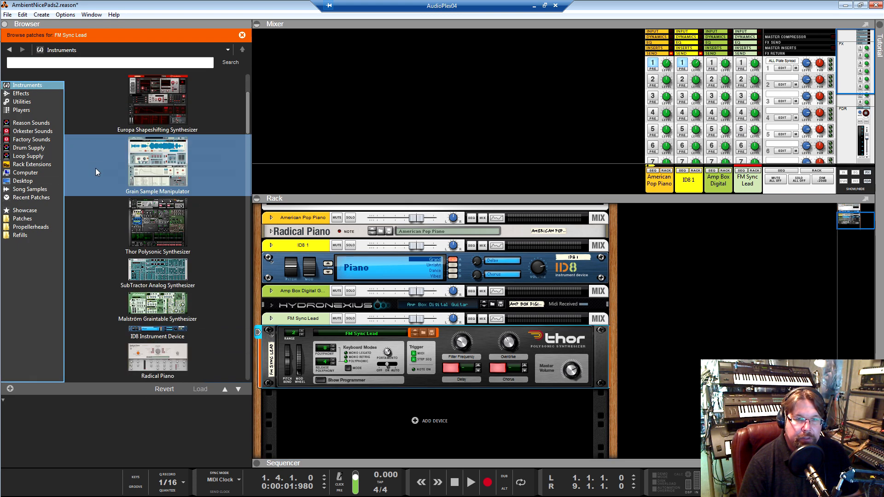
scroll(97, 172, down, 3)
click(141, 214)
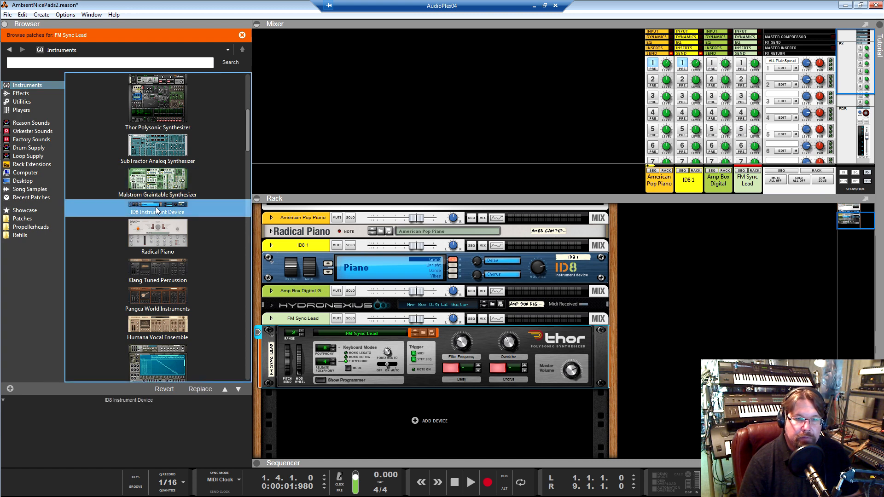
scroll(156, 206, down, 3)
scroll(157, 207, up, 2)
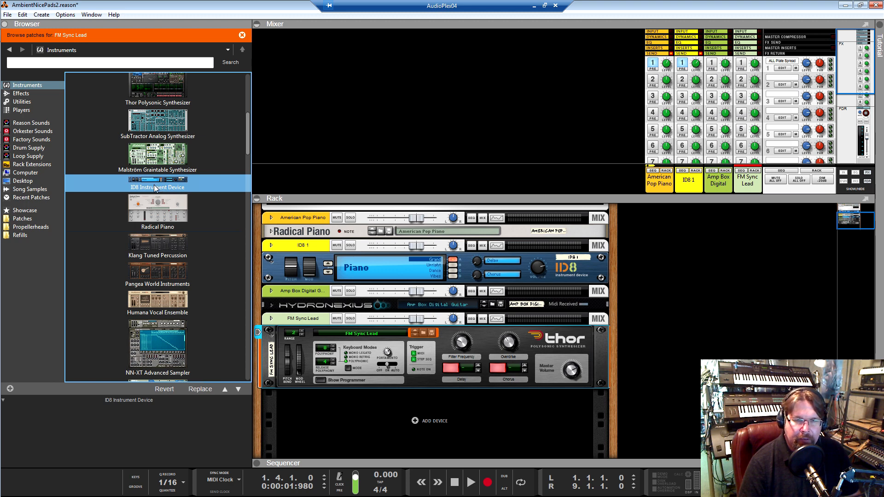
scroll(117, 194, up, 3)
scroll(117, 194, down, 15)
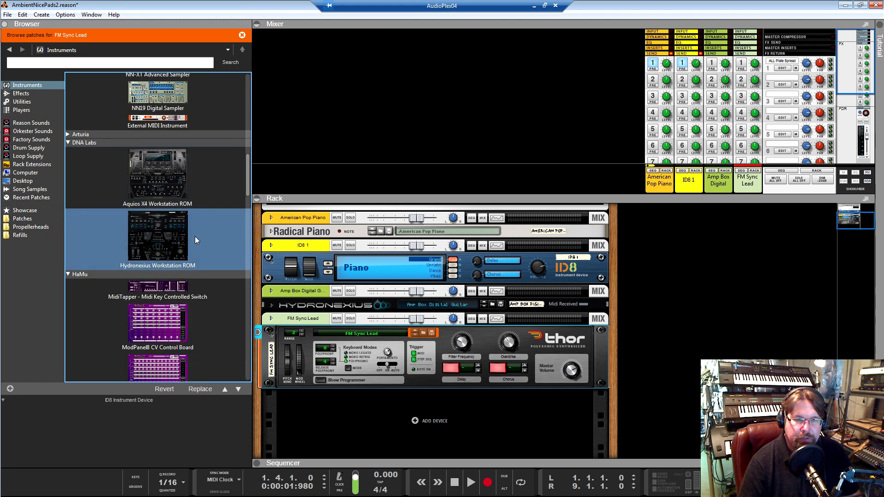
click(148, 235)
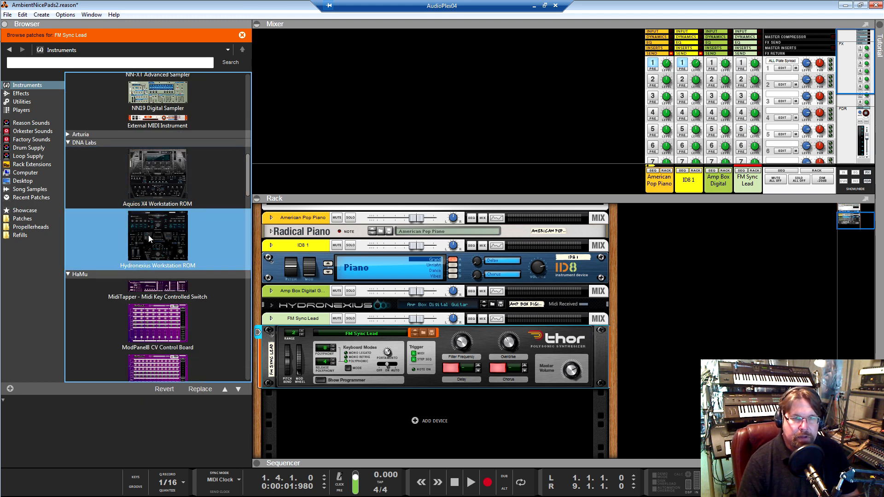
drag(148, 234, 377, 403)
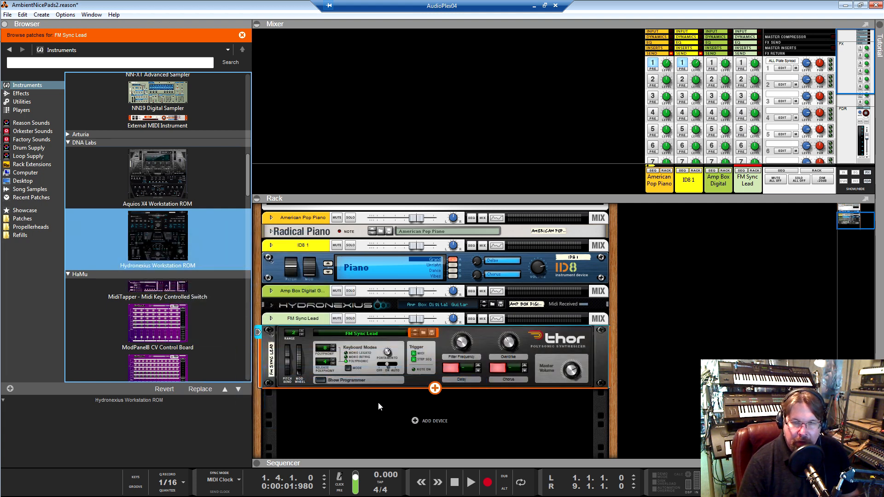
Lock VMidi 1 Channel 5 to the new Hydronexius Workstation ROM device
scroll(360, 330, up, 3)
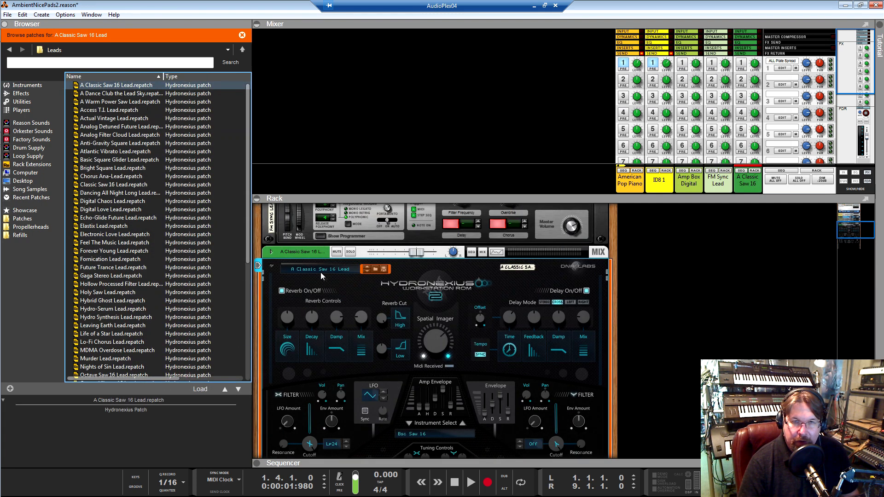
right_click(286, 278)
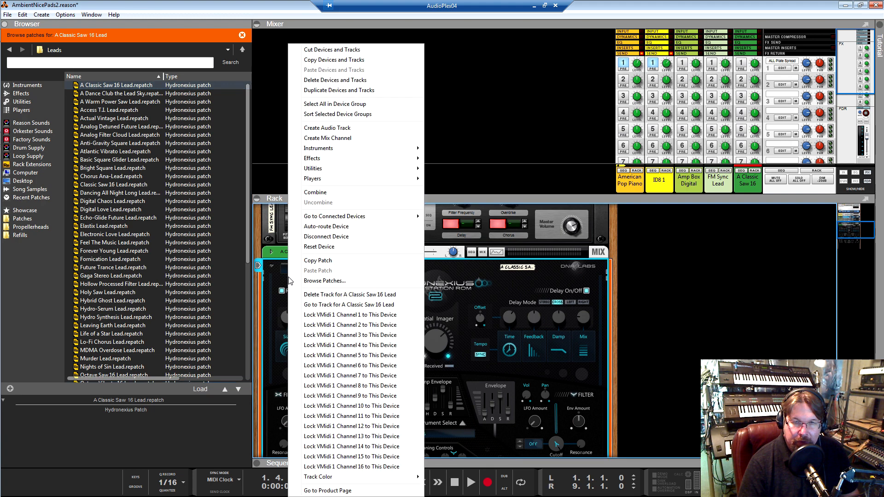
click(354, 358)
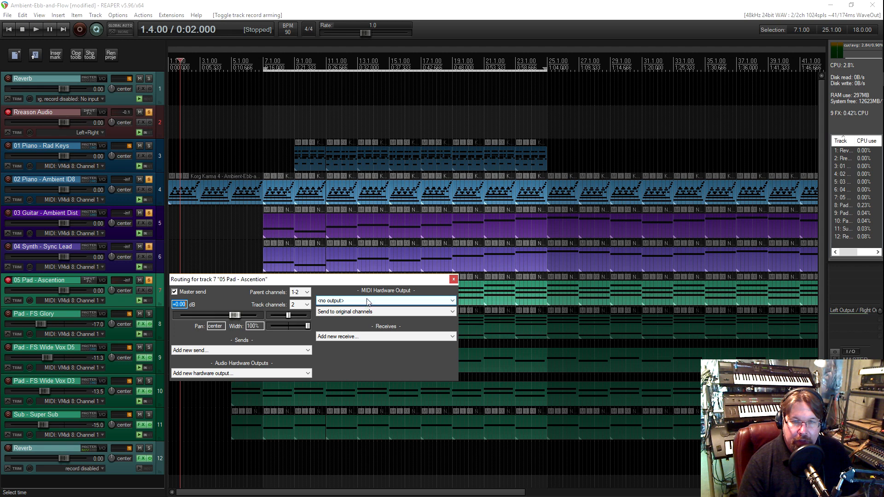
In REAPER, route the 05 Pad - Ascention track's MIDI hardware output to VMidi 1, sending to channel 5
click(368, 302)
click(360, 312)
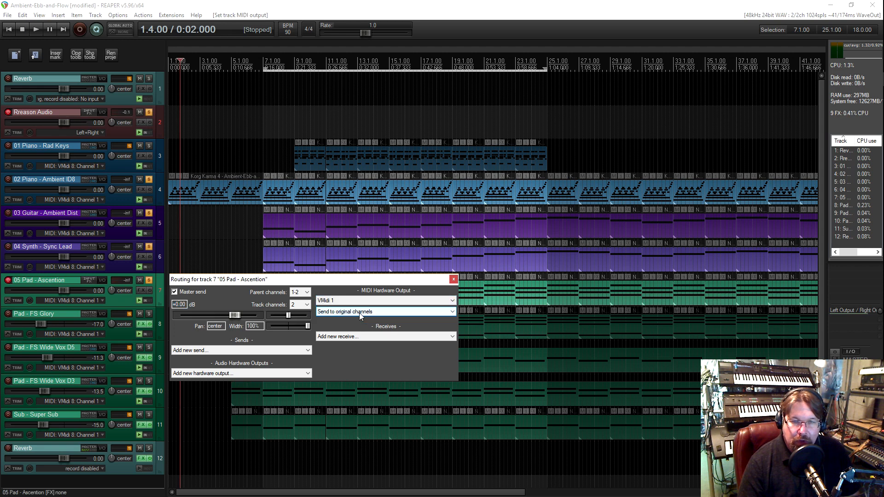
click(360, 313)
click(350, 354)
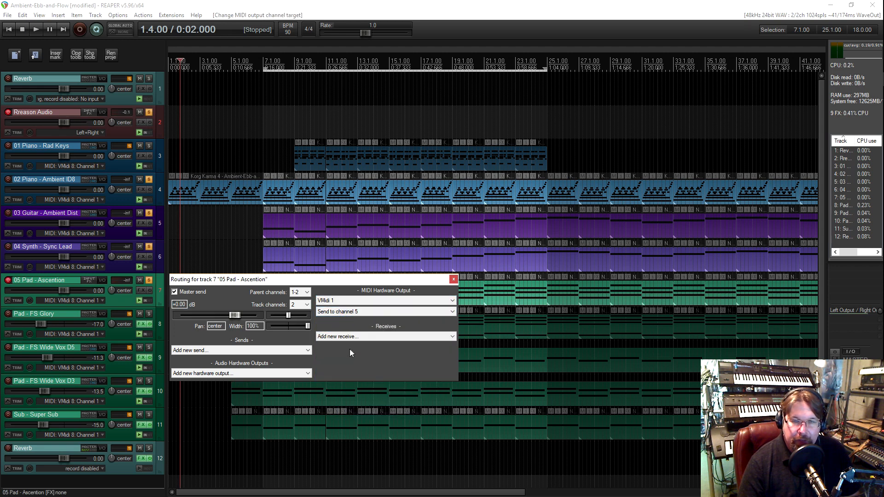
click(454, 279)
Set the 04 Synth - Sync Lead track's VMidi 1 hardware output to send to channel 4
click(120, 270)
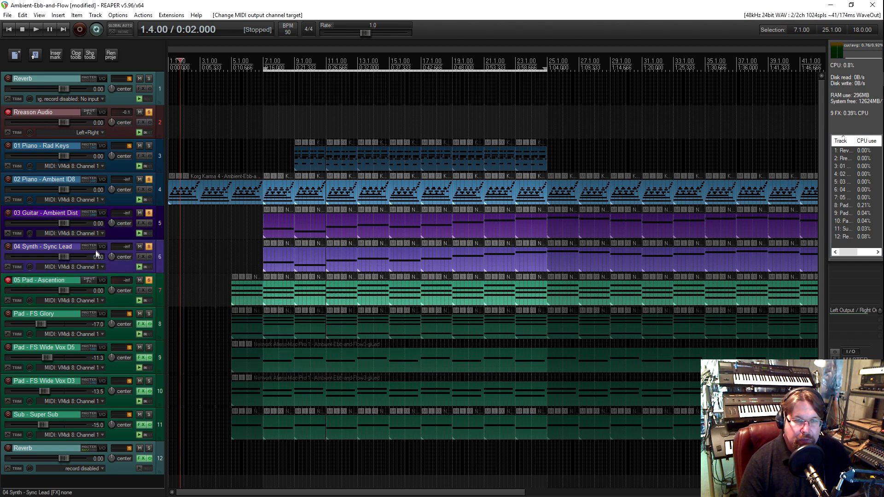
click(103, 246)
click(330, 270)
click(340, 282)
click(340, 279)
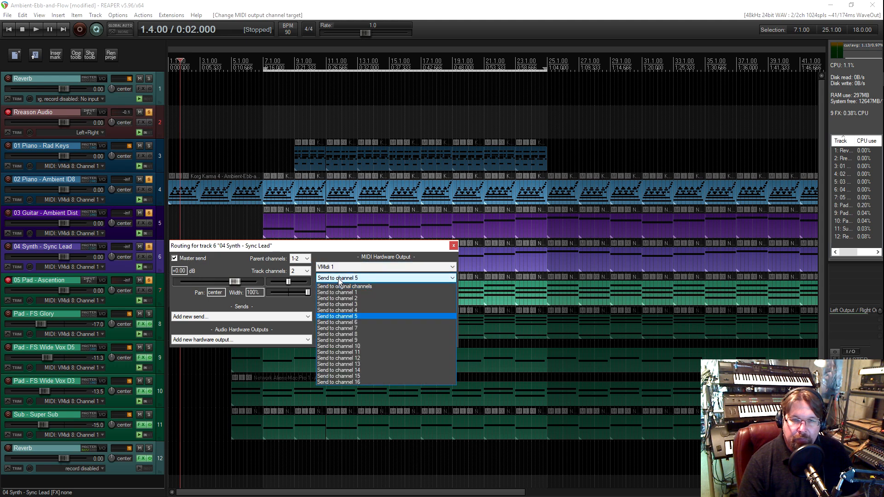
click(338, 310)
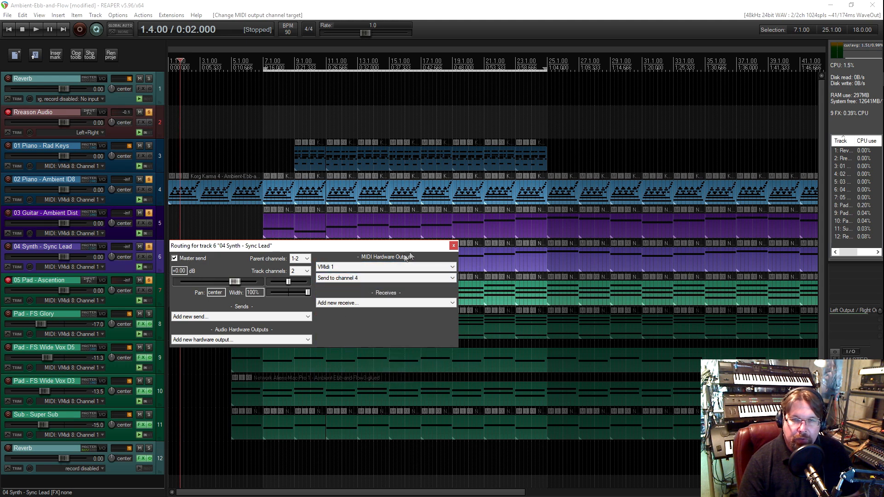
click(454, 246)
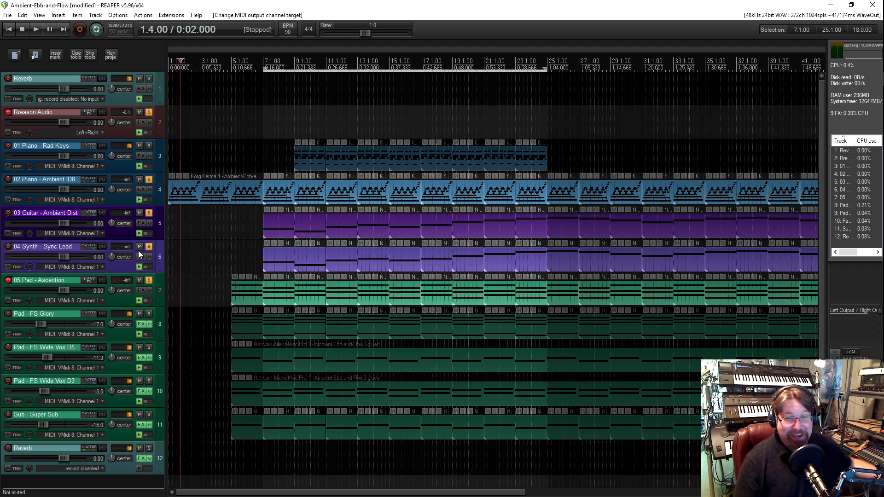
Place the edit cursor just before the pad items at bar 5, and maximize the remote desktop and its Reason window
click(228, 293)
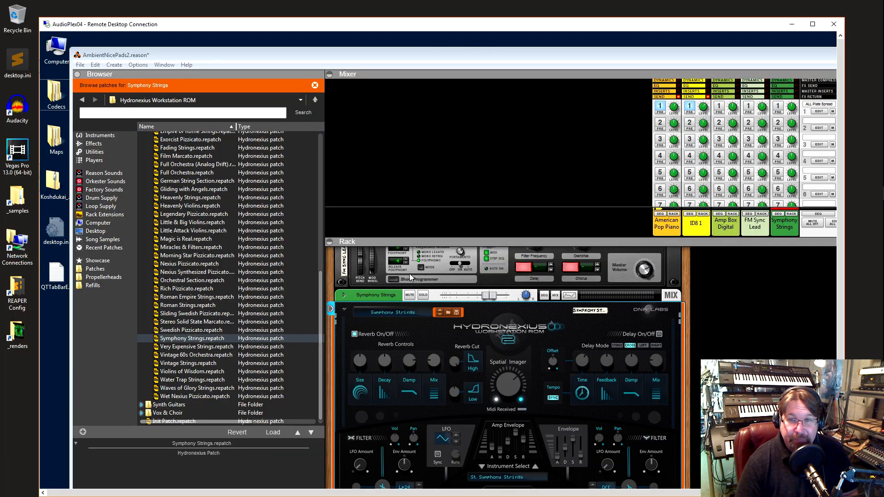
click(813, 24)
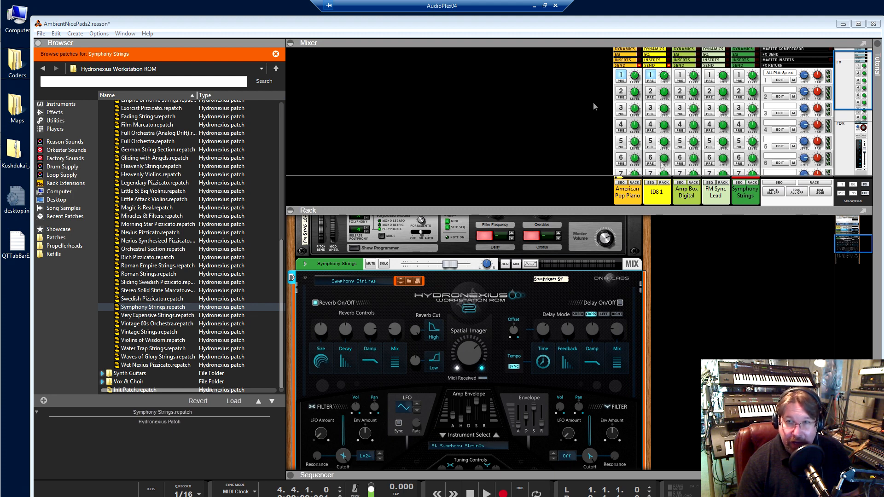
click(859, 24)
Add a Meteora Sample Based Rompler to the rack below the Hydronexius device that holds the Symphony Strings patch
scroll(661, 284, down, 1)
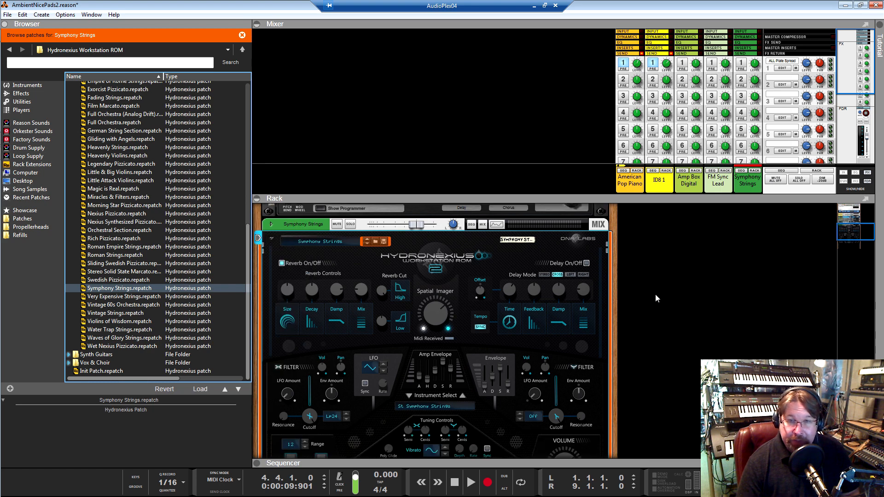
scroll(655, 295, up, 3)
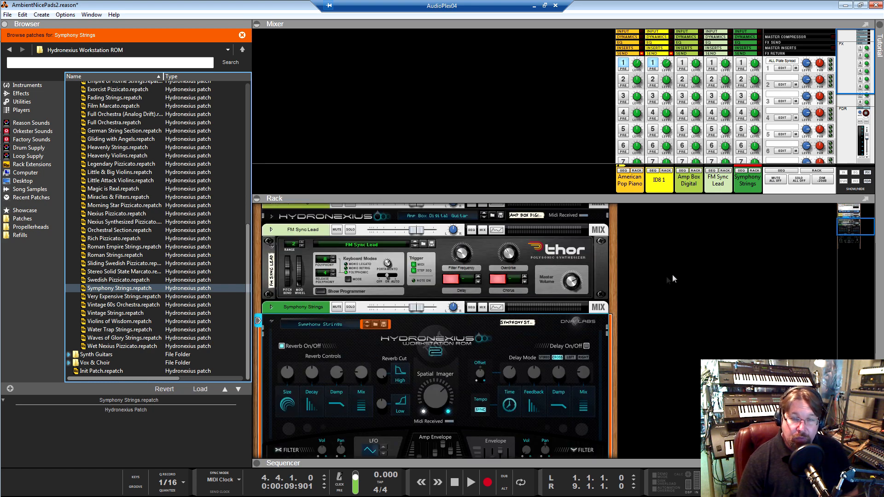
scroll(651, 301, down, 5)
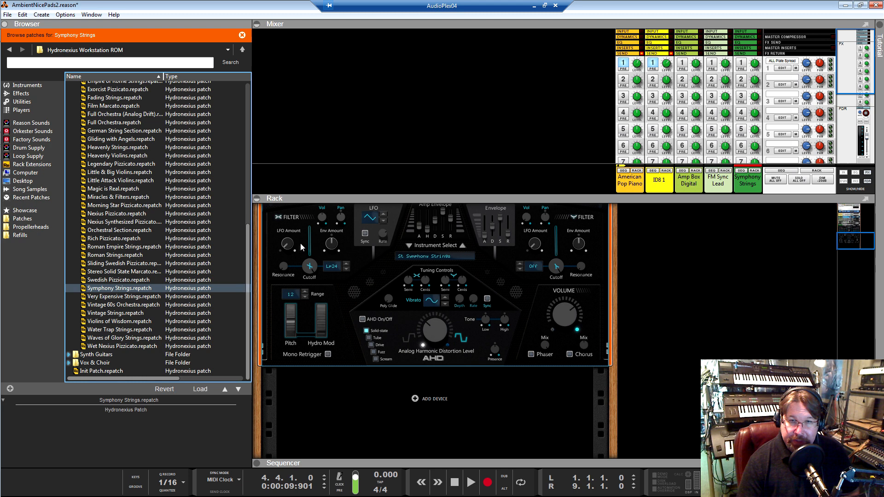
scroll(380, 295, up, 3)
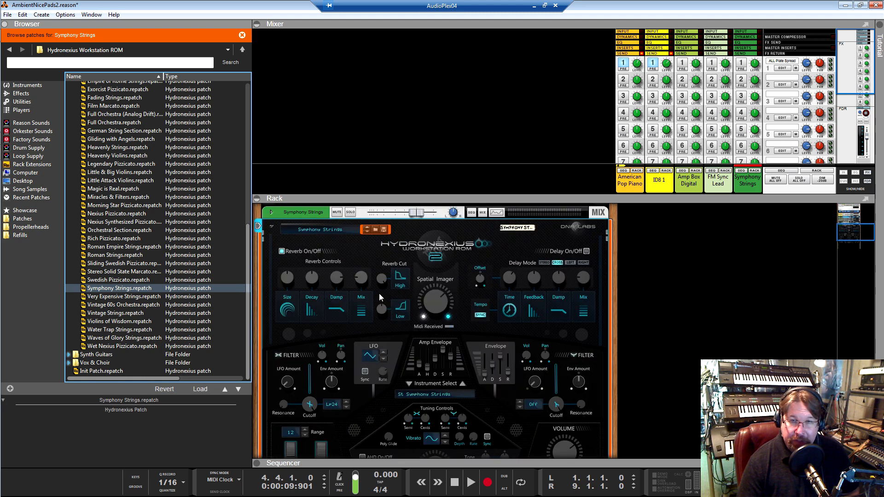
scroll(336, 283, down, 3)
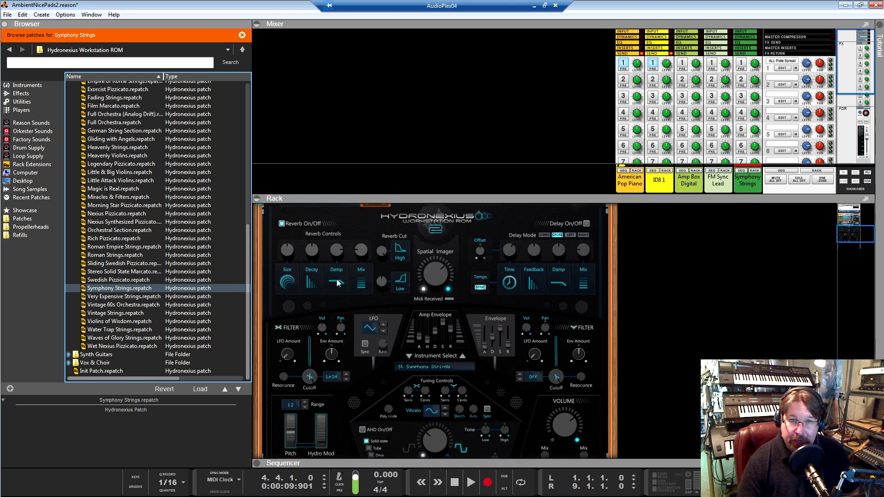
click(27, 86)
click(100, 224)
scroll(100, 224, down, 15)
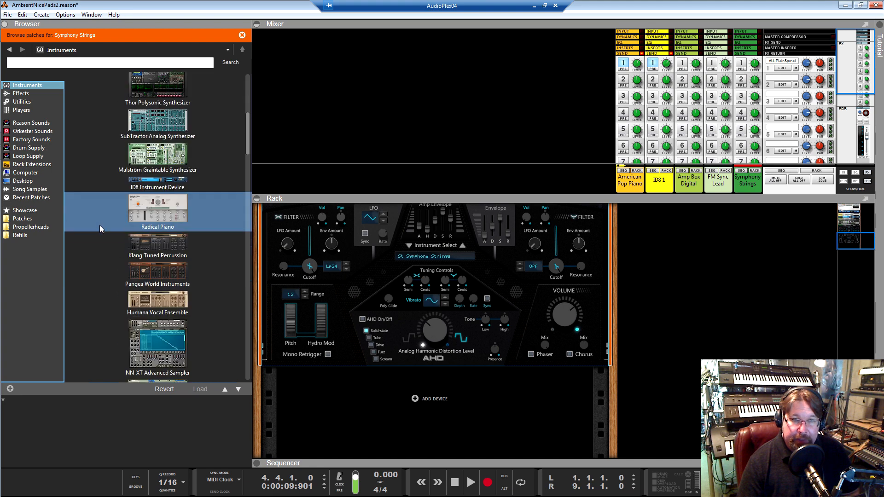
scroll(103, 225, down, 12)
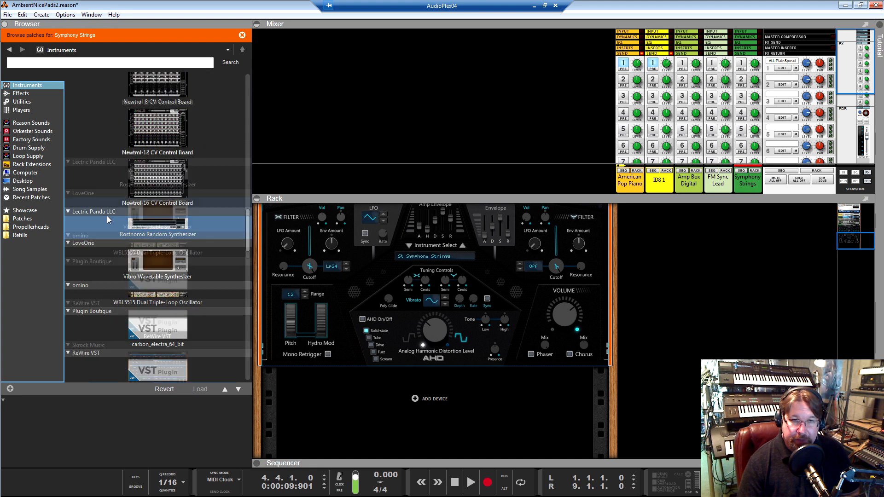
scroll(107, 218, down, 10)
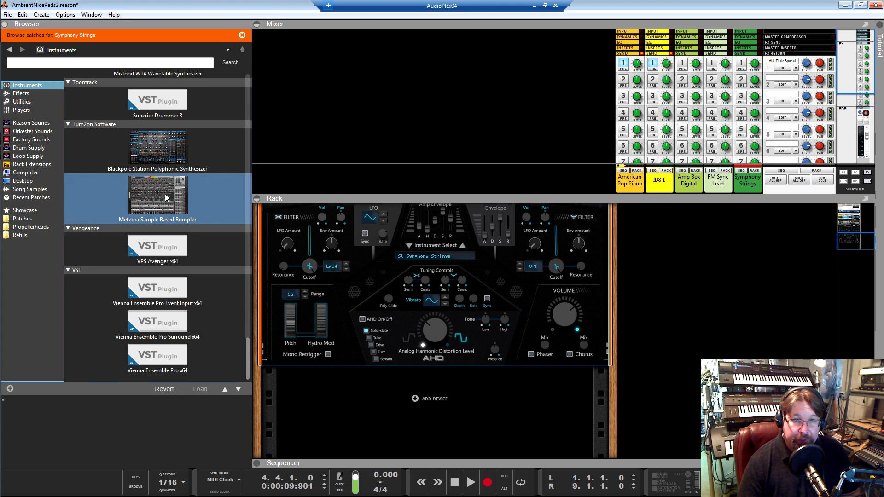
mouse_move(161, 200)
mouse_down()
mouse_move(272, 236)
mouse_move(428, 402)
mouse_up()
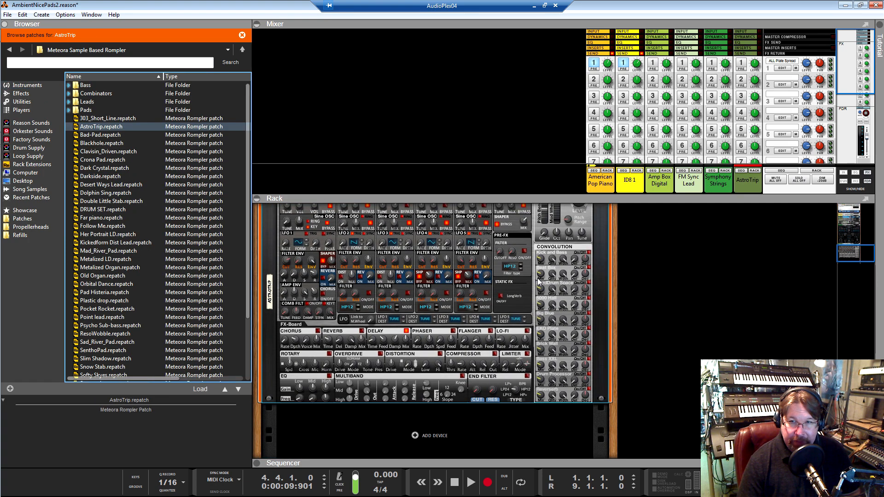
Fold the Meteora rompler in the rack so only its title strip is displayed
scroll(380, 346, up, 1)
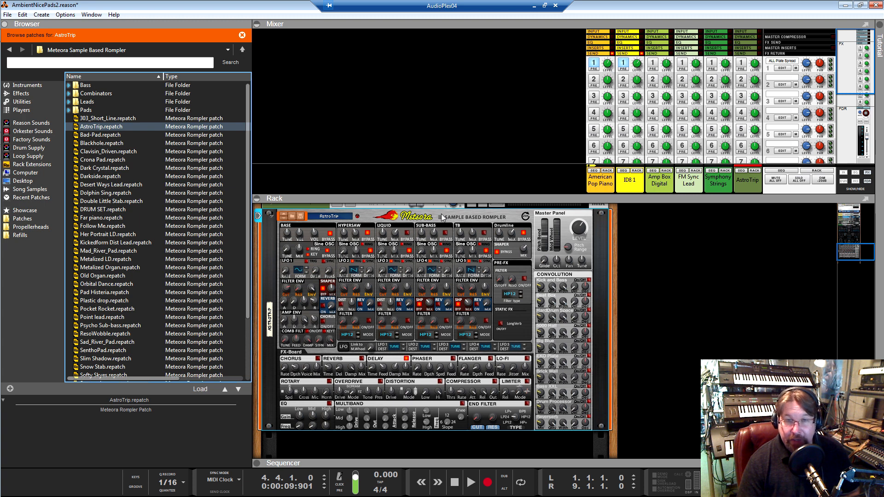
click(272, 229)
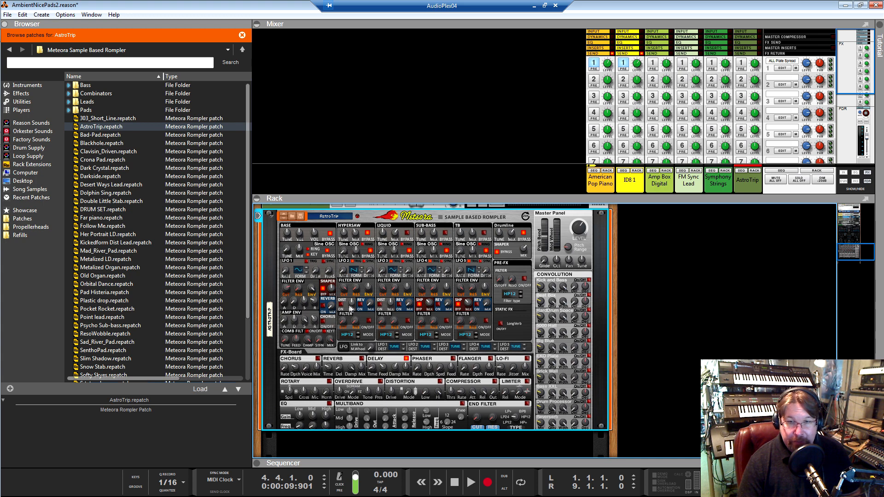
click(271, 215)
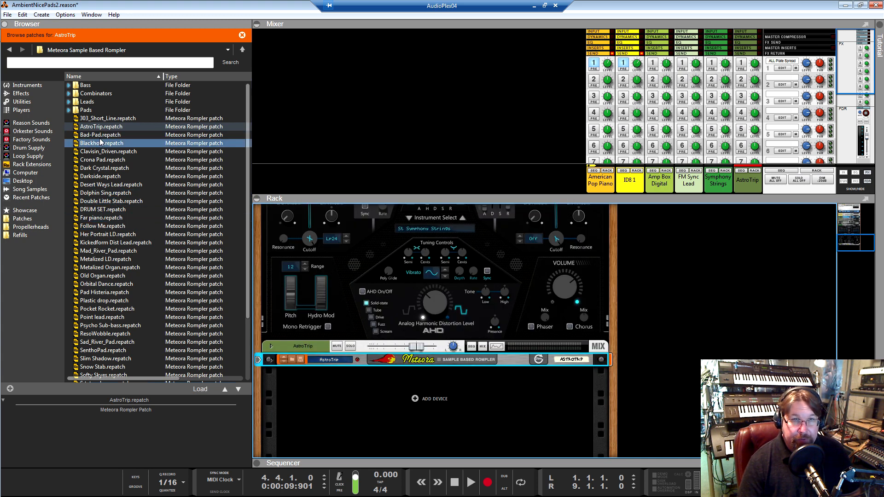
scroll(102, 143, down, 5)
scroll(115, 205, up, 5)
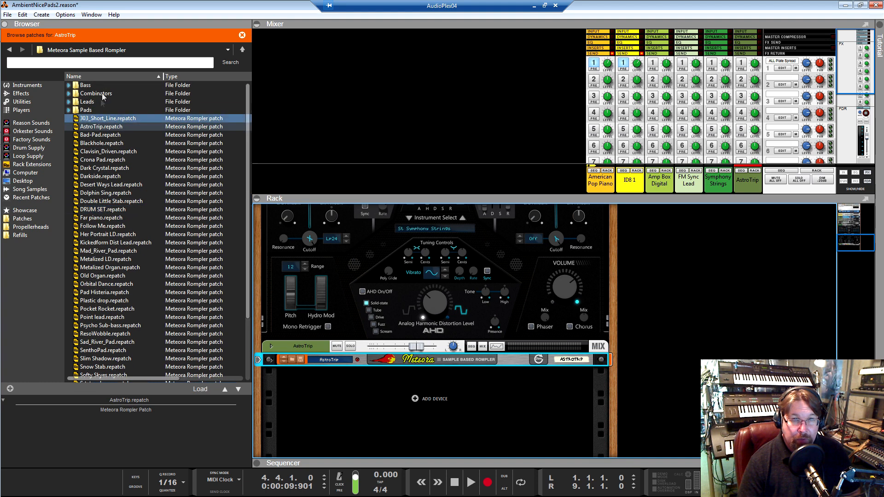
scroll(394, 286, up, 3)
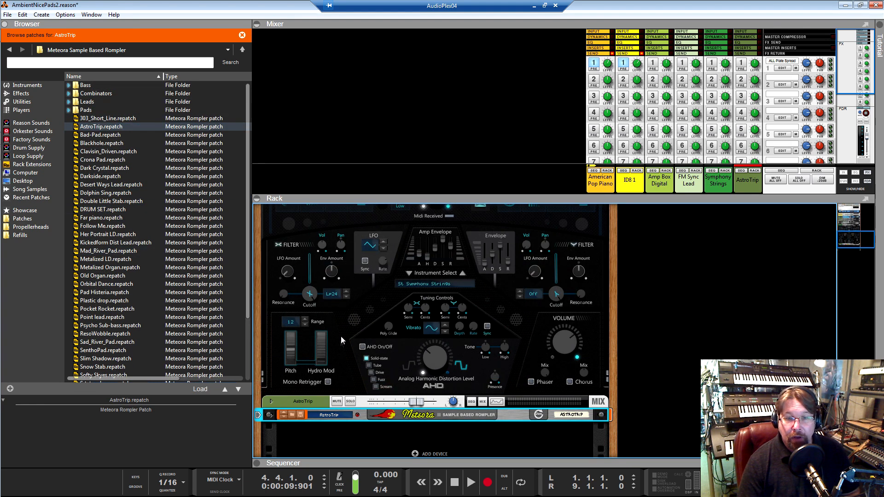
Replace the Meteora rompler at the end of the rack with an Aquios X4 Workstation ROM and unfold it
scroll(348, 354, down, 3)
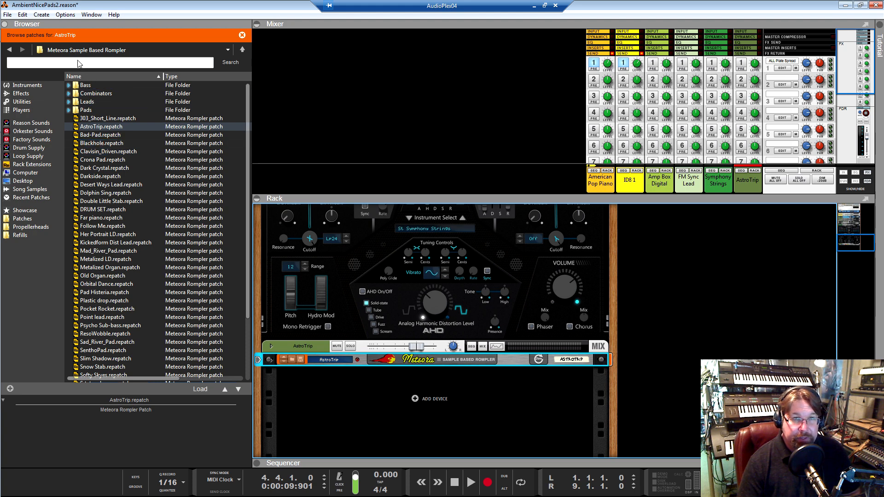
click(8, 49)
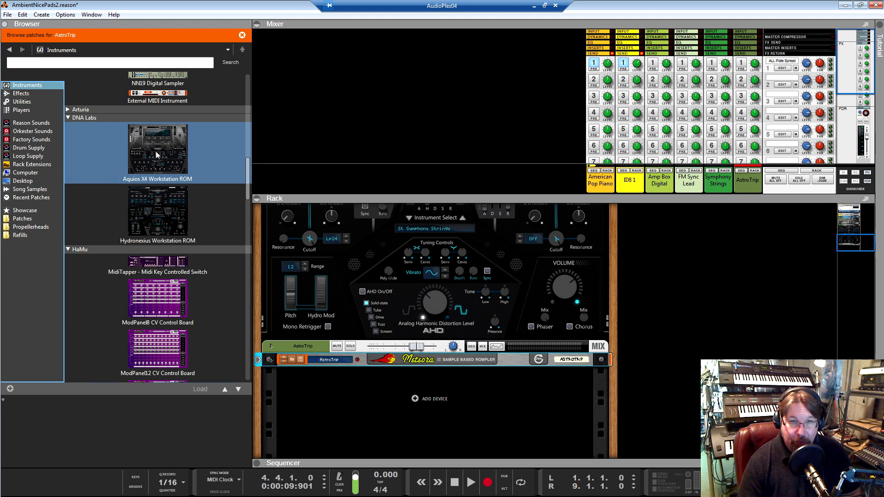
drag(151, 153, 326, 363)
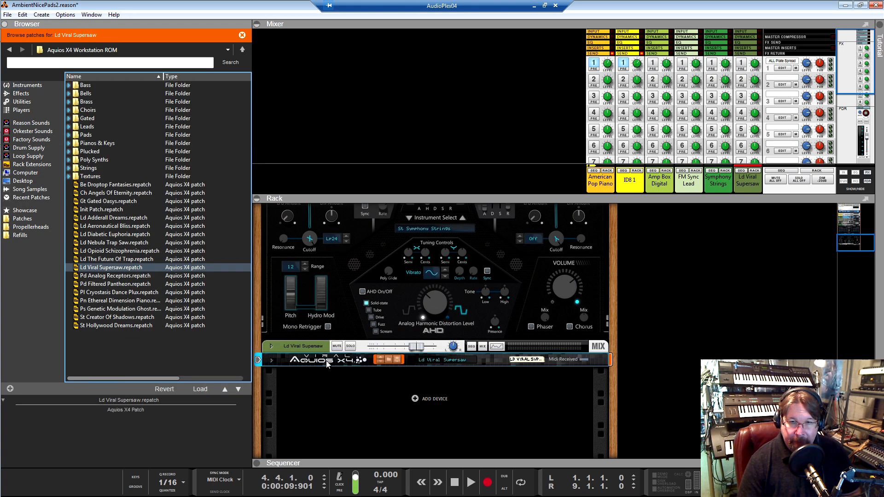
click(272, 361)
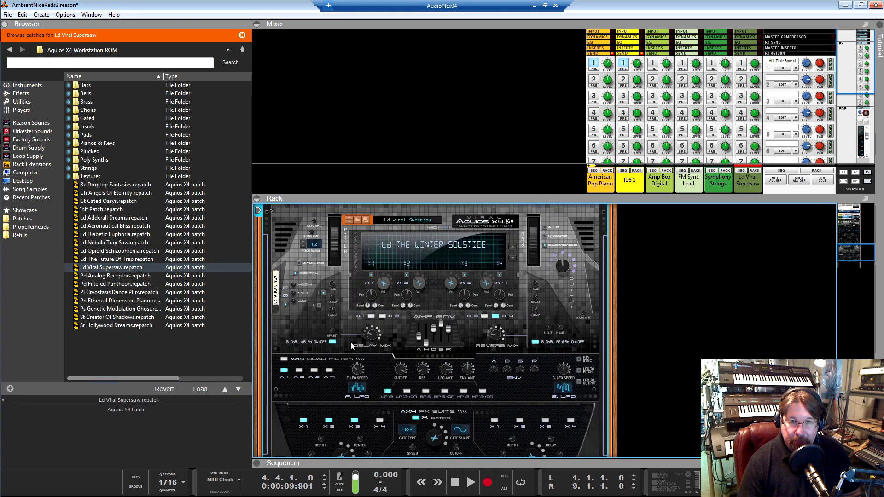
Examine the Aquios X4 front panel controls and the enhance options and separate outputs on its rear
scroll(349, 342, down, 1)
scroll(345, 346, up, 2)
scroll(358, 340, down, 1)
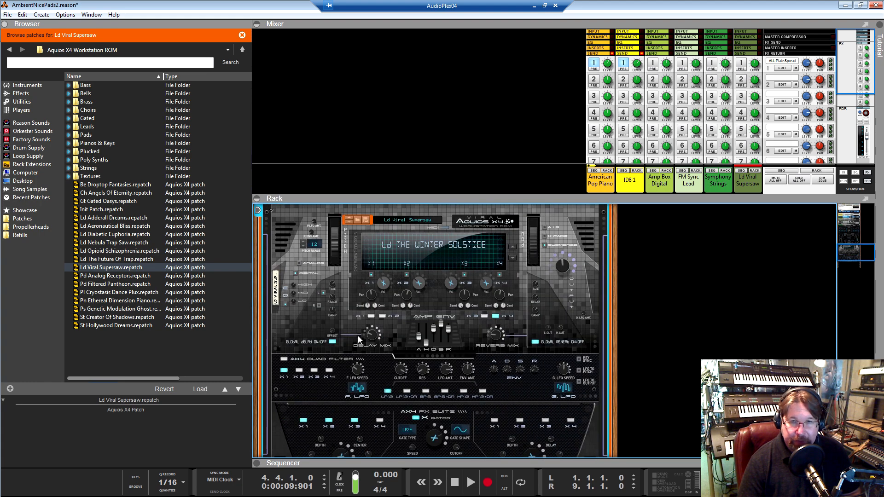
scroll(359, 340, up, 1)
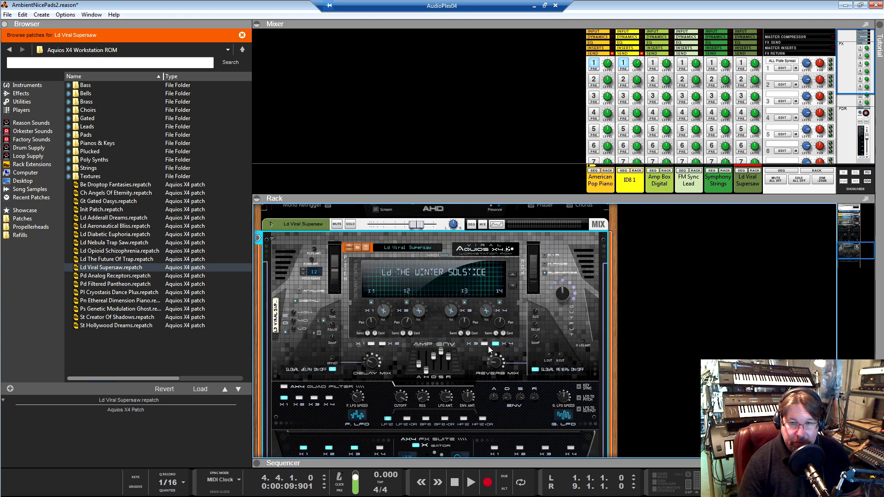
scroll(473, 347, down, 1)
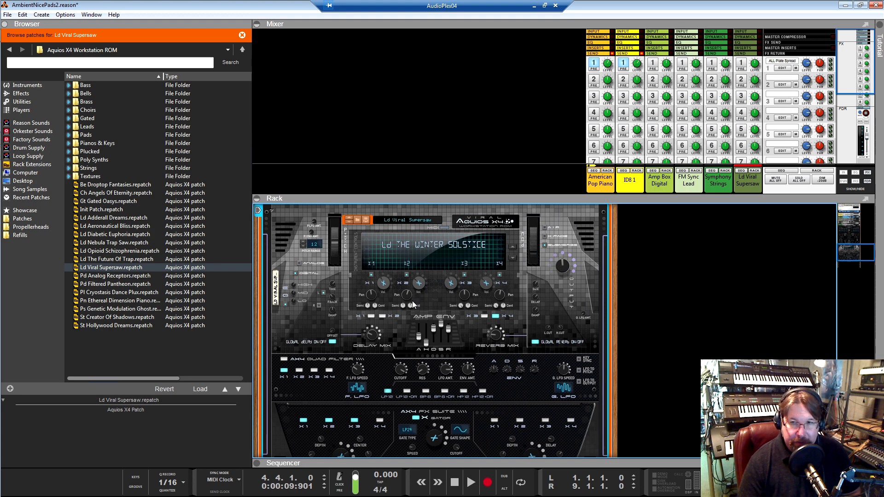
scroll(410, 304, up, 2)
scroll(408, 303, down, 2)
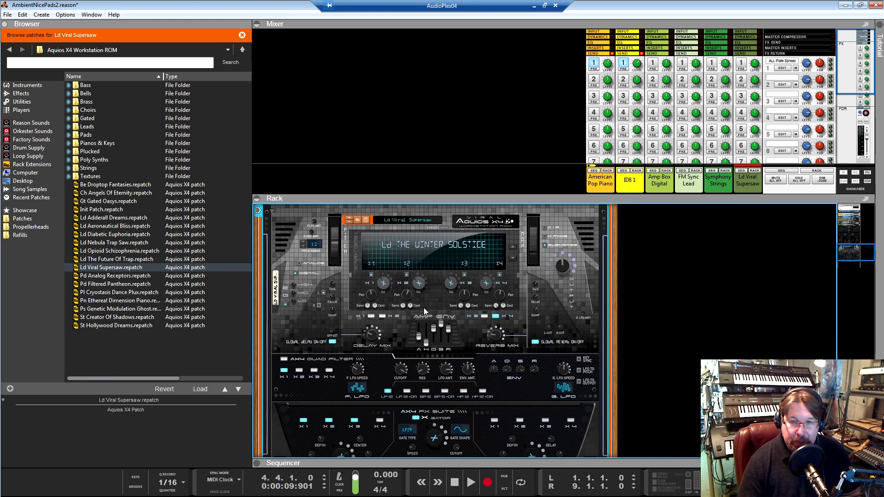
scroll(421, 307, up, 2)
scroll(421, 307, down, 1)
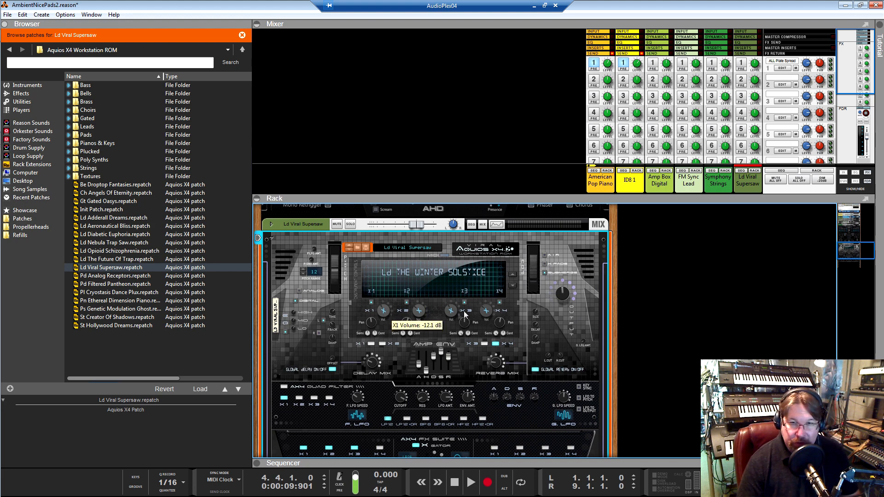
key(Tab)
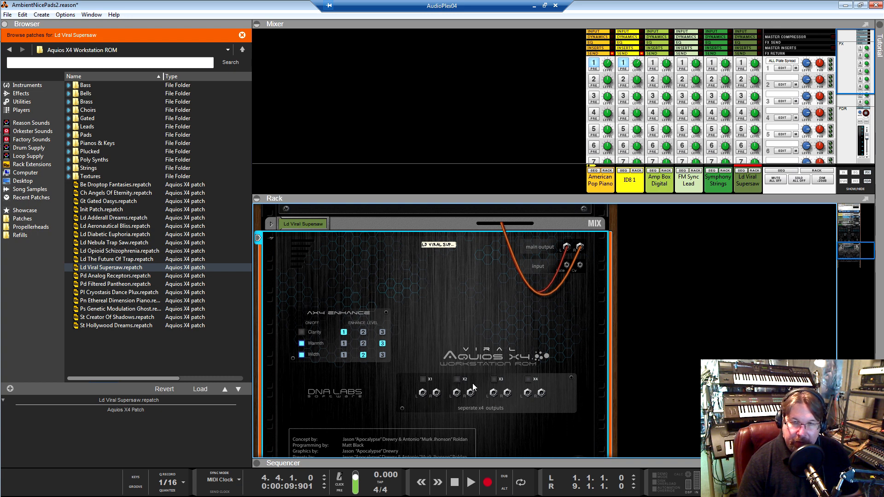
key(Tab)
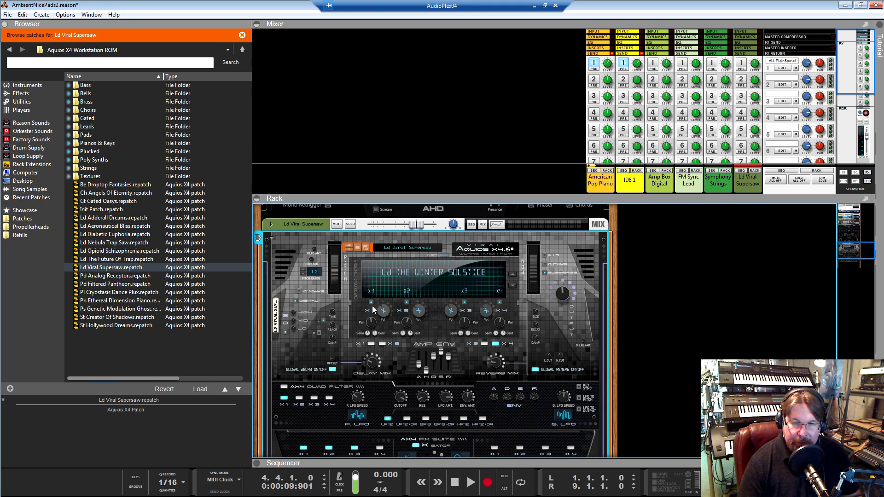
scroll(393, 346, up, 3)
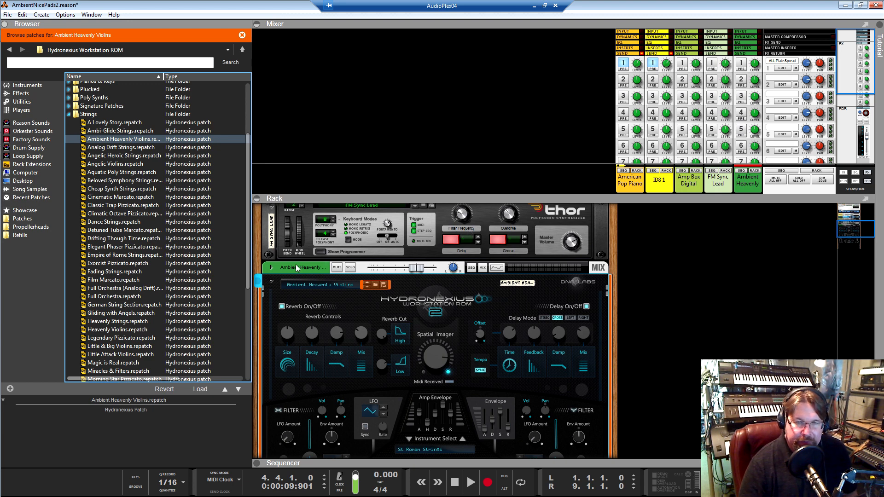
Switch to REAPER and start playback with the edit cursor placed at the start of bar 5
key(alt+Tab)
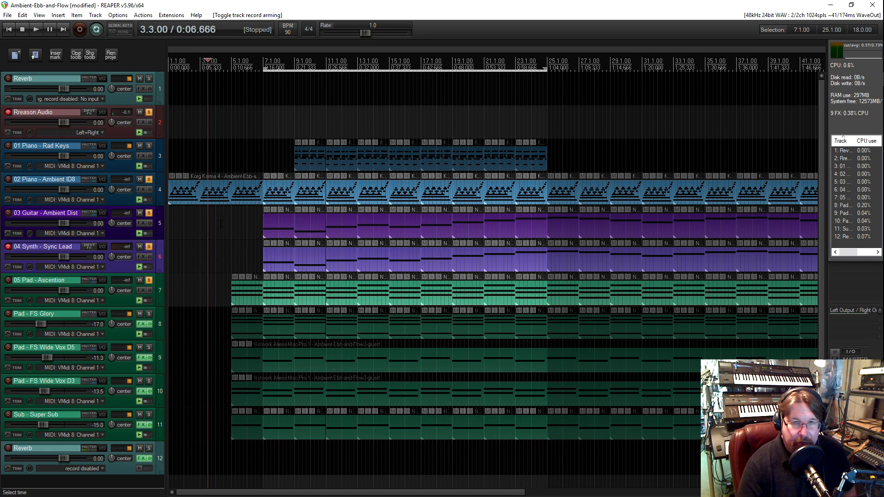
click(224, 260)
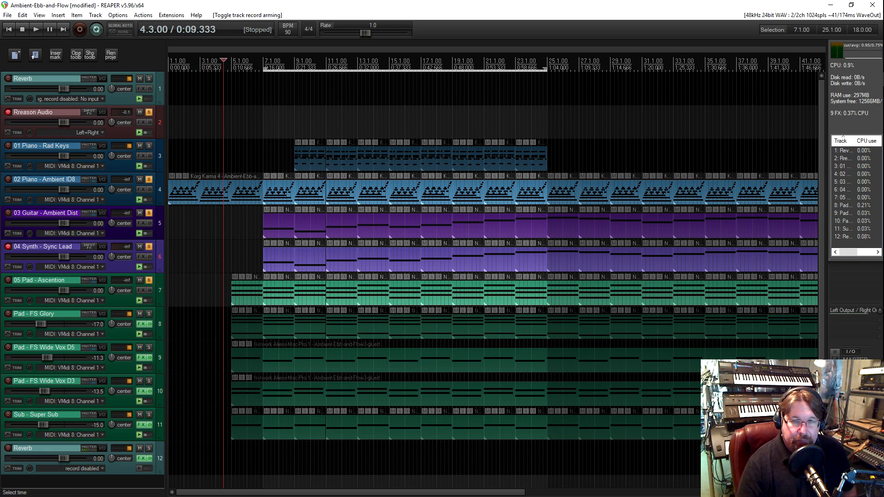
click(231, 266)
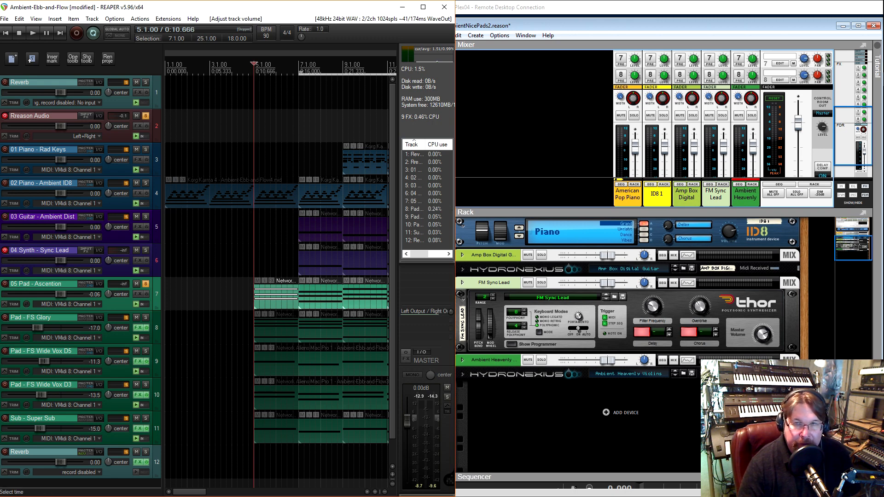
key(space)
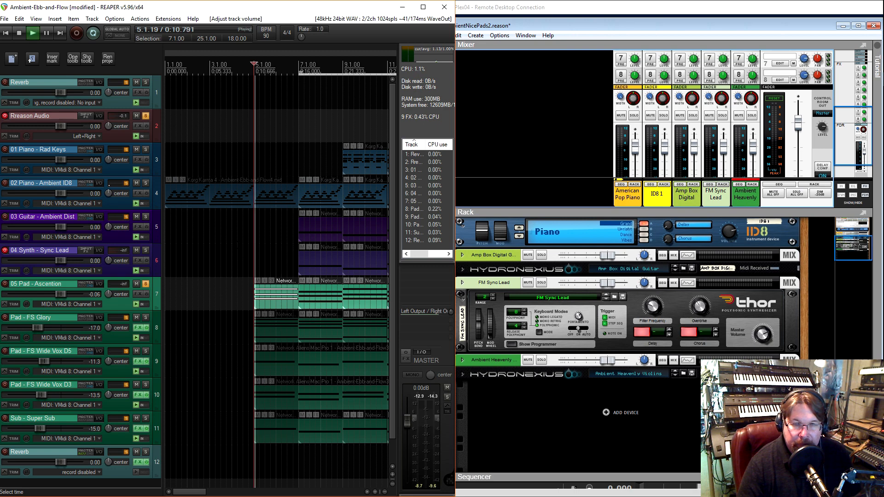
Switch to Reason and lower the Ambient Heavenly mixer channel's level to -5.08 dB
click(755, 159)
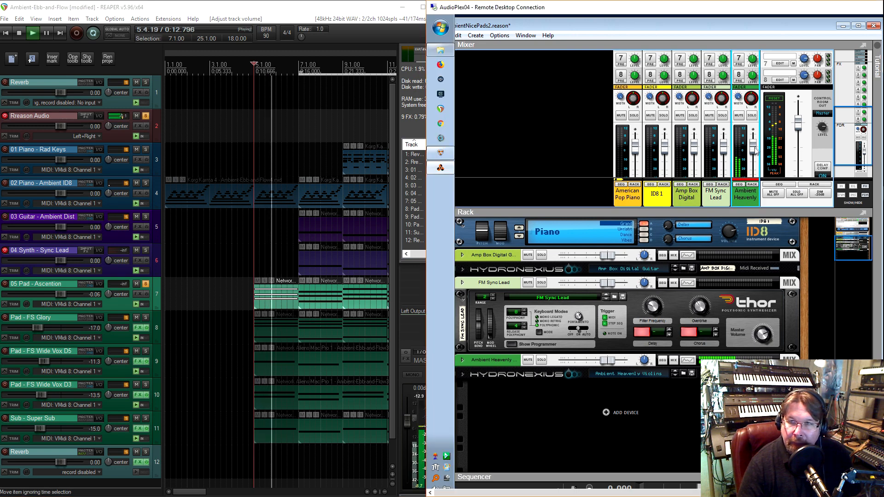
drag(755, 156, 755, 157)
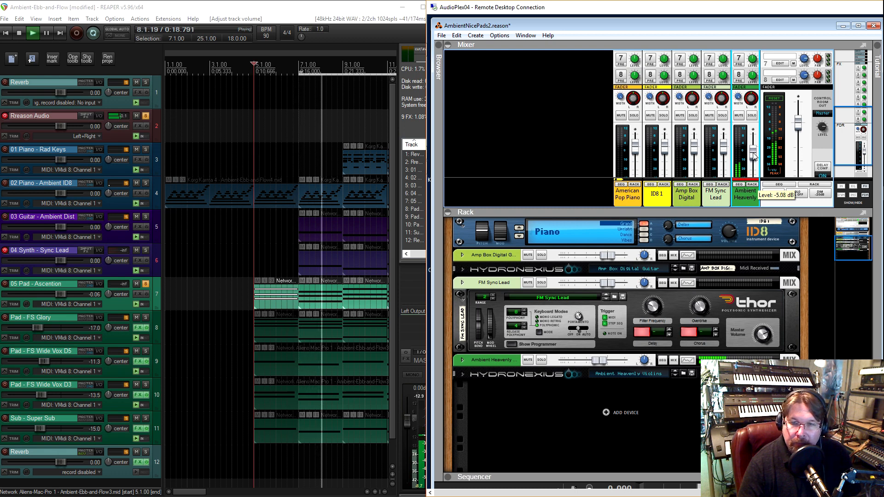
scroll(232, 288, down, 1)
scroll(232, 288, up, 1)
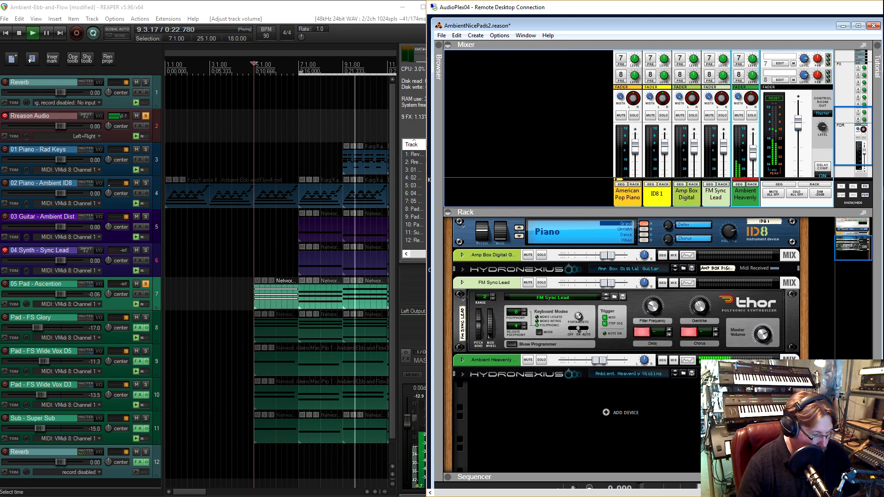
Switch to REAPER and solo the 04 Synth - Sync Lead track along with the tracks already soloed
scroll(257, 265, right, 5)
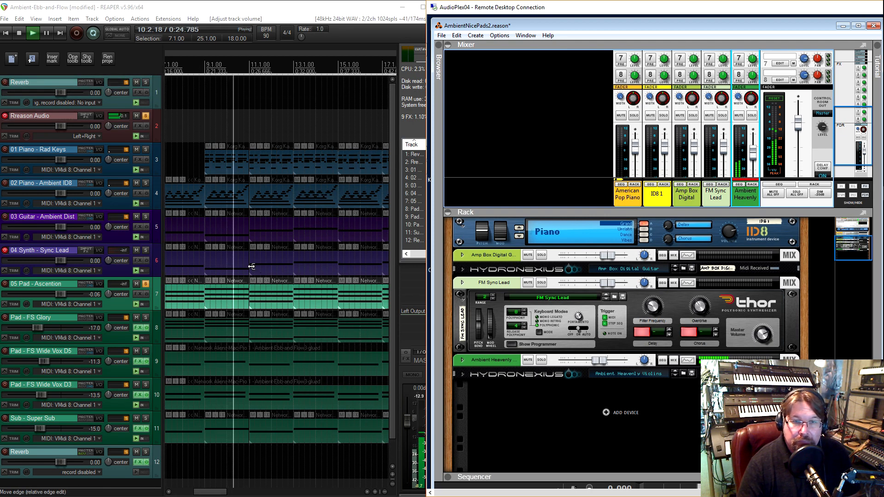
scroll(248, 260, left, 2)
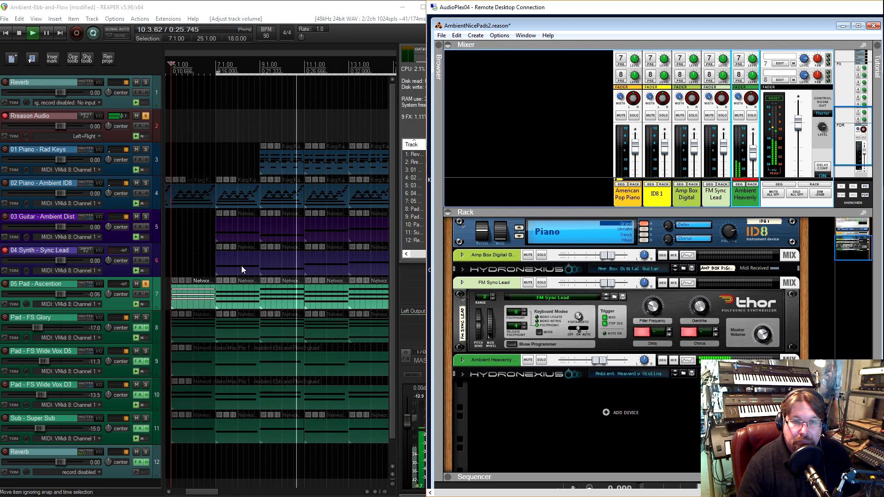
click(148, 251)
click(146, 250)
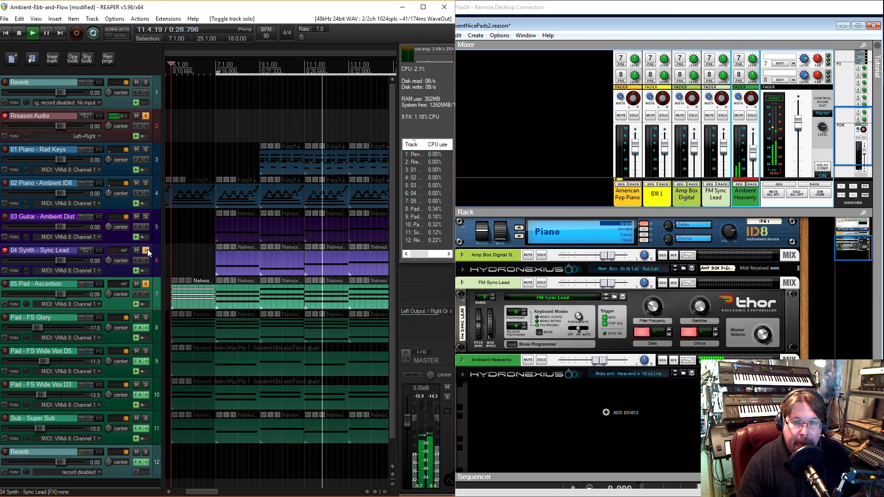
In Reason's mixer, lower the FM Sync Lead channel's level to -5.08 dB and raise its FX1 send to -1.89 dB
click(727, 160)
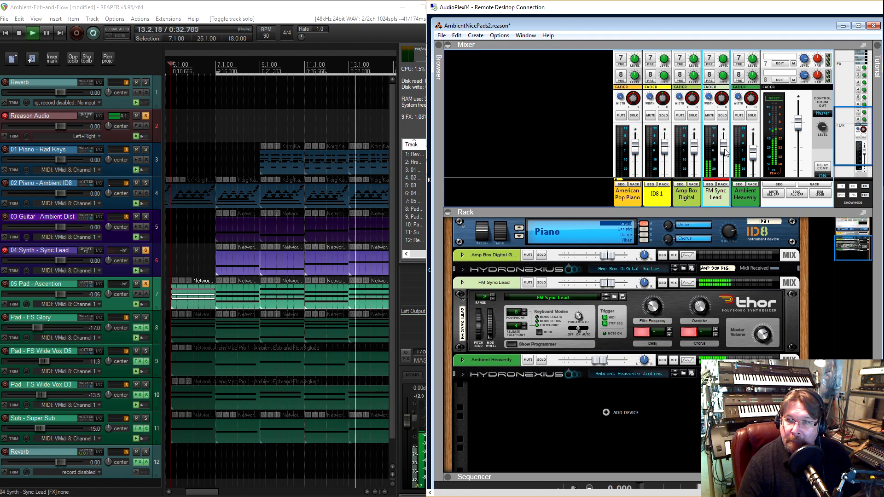
drag(724, 149, 724, 155)
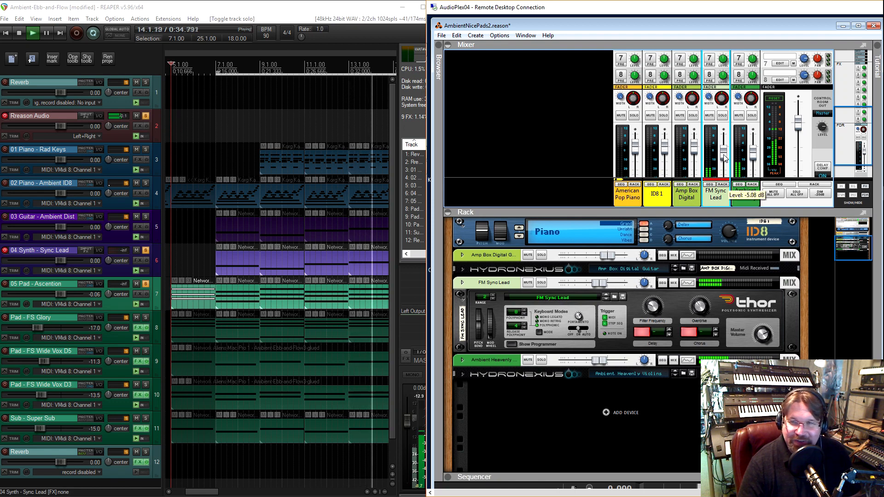
scroll(722, 120, up, 5)
scroll(722, 114, up, 3)
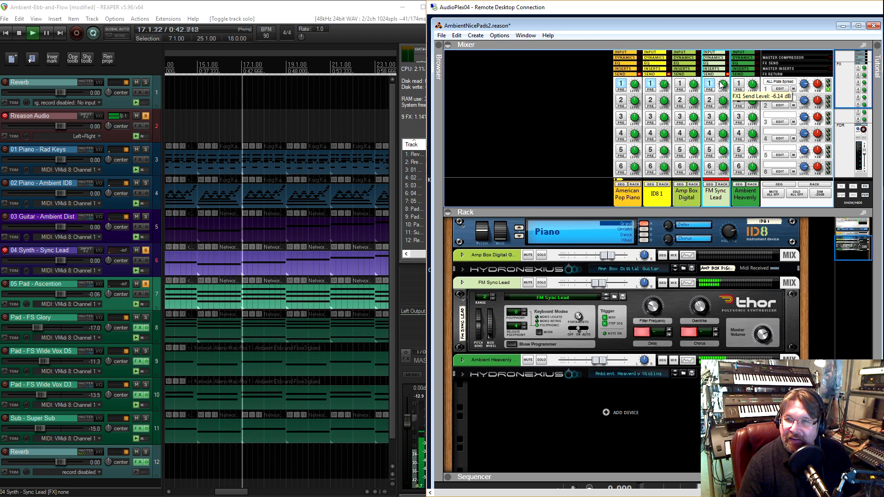
drag(721, 83, 721, 80)
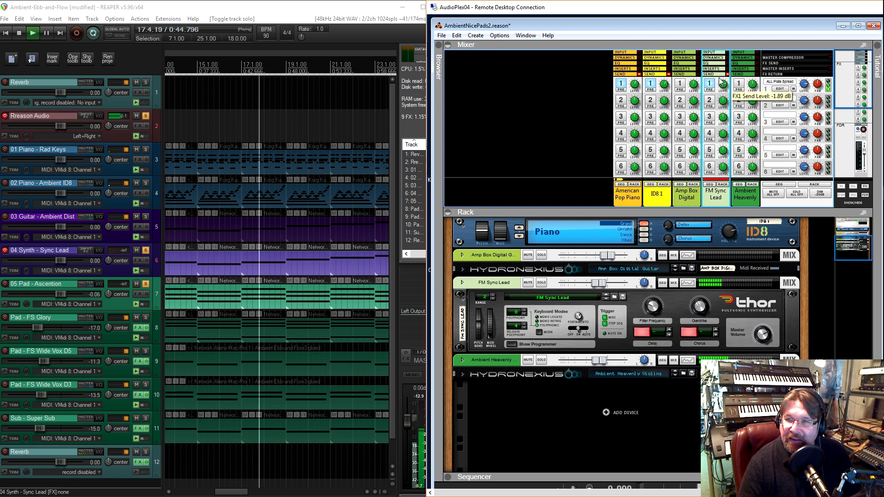
scroll(709, 128, down, 3)
scroll(709, 127, down, 3)
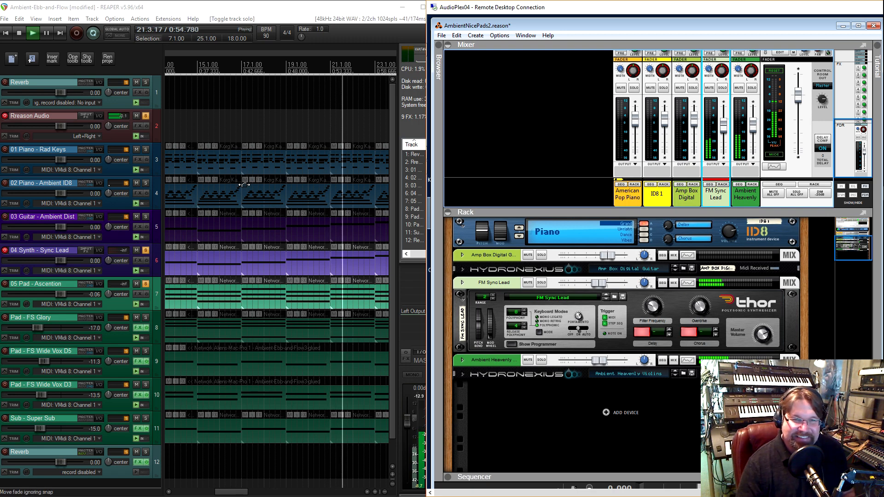
In REAPER, extend the time selection to bar 53 and mute the first item on the 04 Synth - Sync Lead track
scroll(244, 189, down, 3)
scroll(218, 185, down, 1)
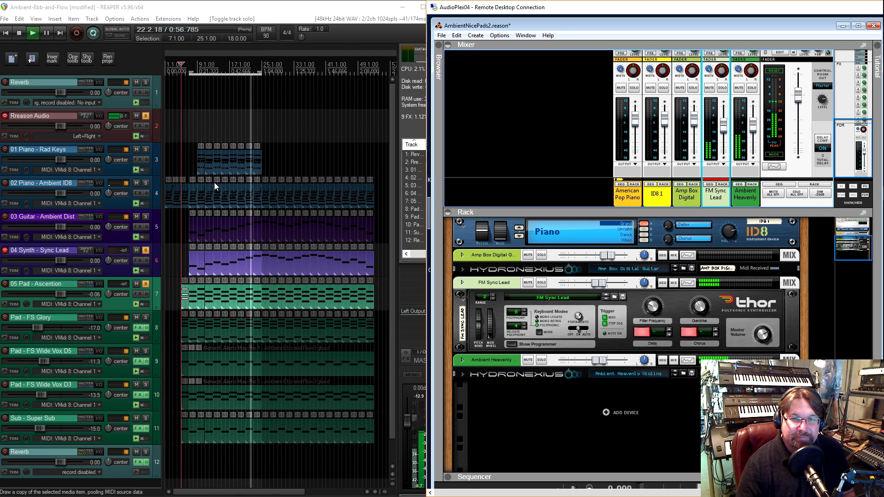
scroll(213, 182, down, 1)
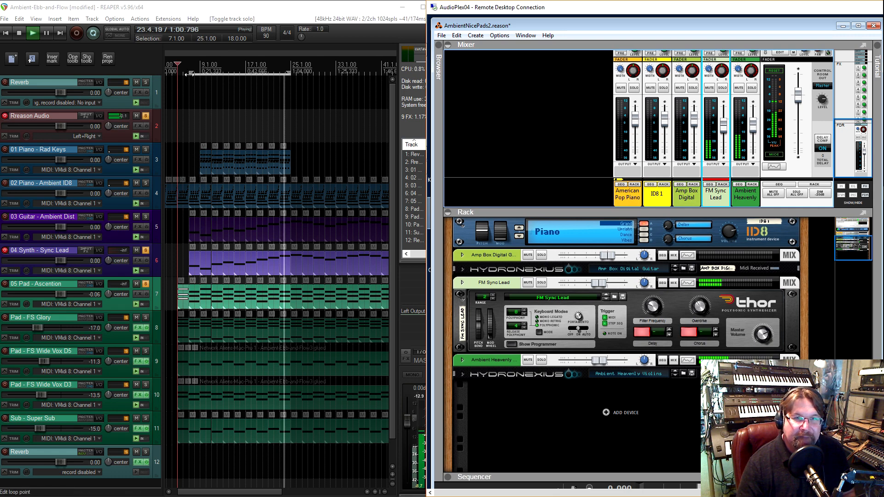
scroll(227, 134, down, 2)
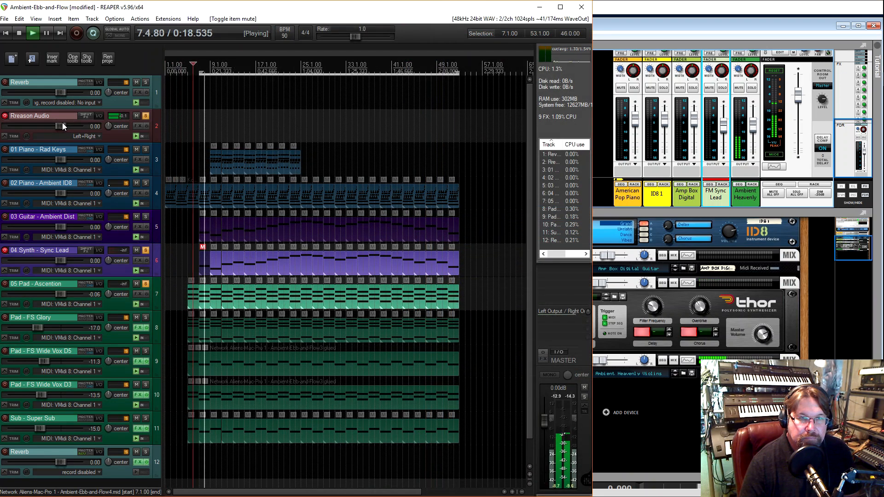
Set the Rreason Audio track's volume to 0.82 dB and fine-tune the FM Sync Lead channel's fader in Reason
drag(62, 123, 63, 124)
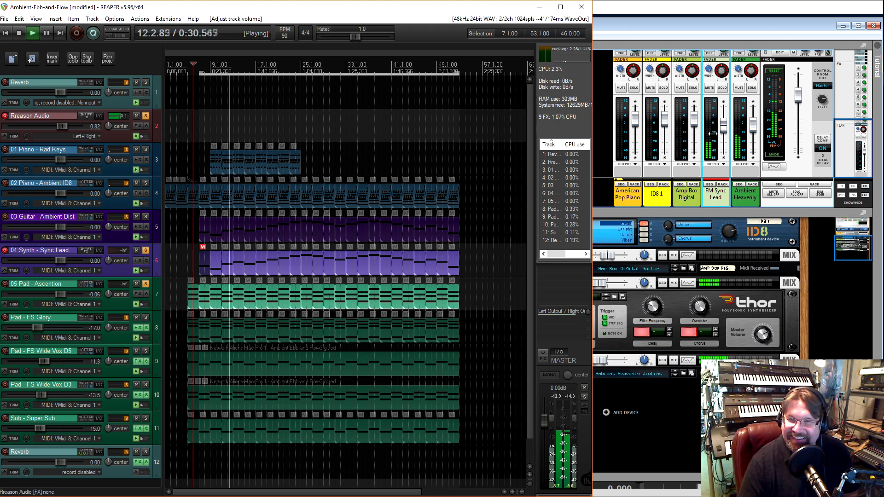
click(724, 124)
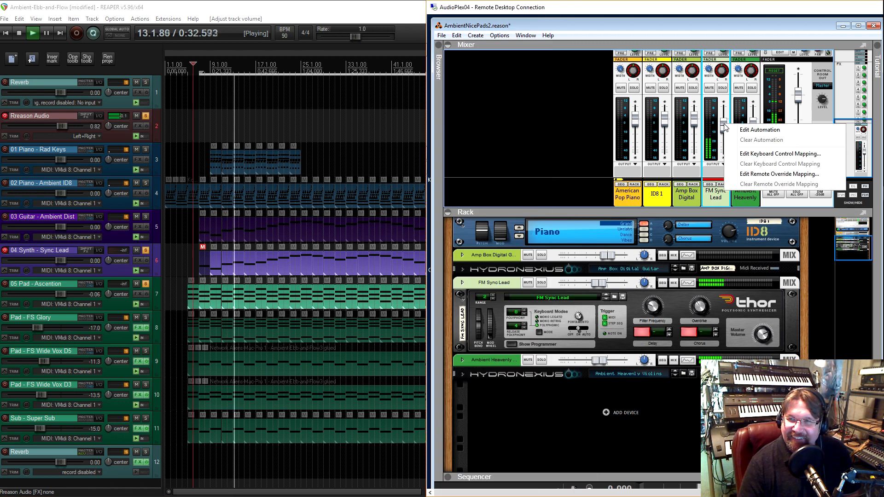
drag(724, 124, 725, 123)
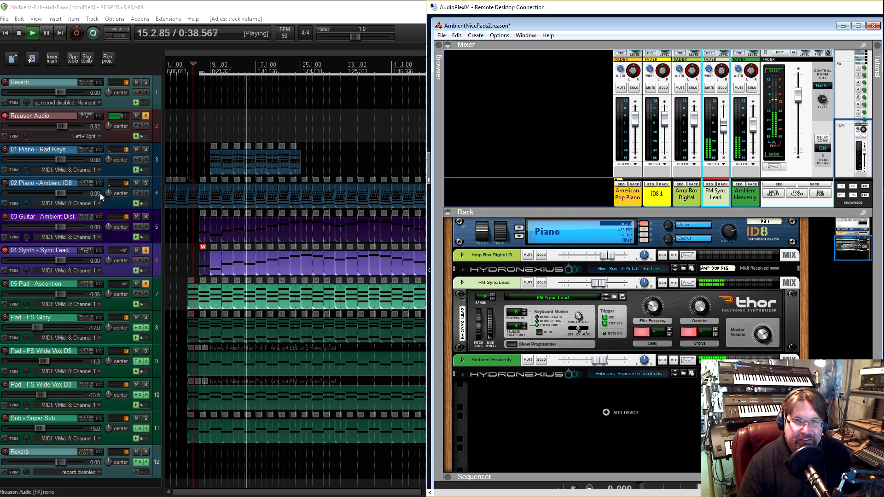
Solo the 02 Piano - Ambient ID8 track in REAPER and select the ID8 1 channel in Reason's mixer
click(146, 185)
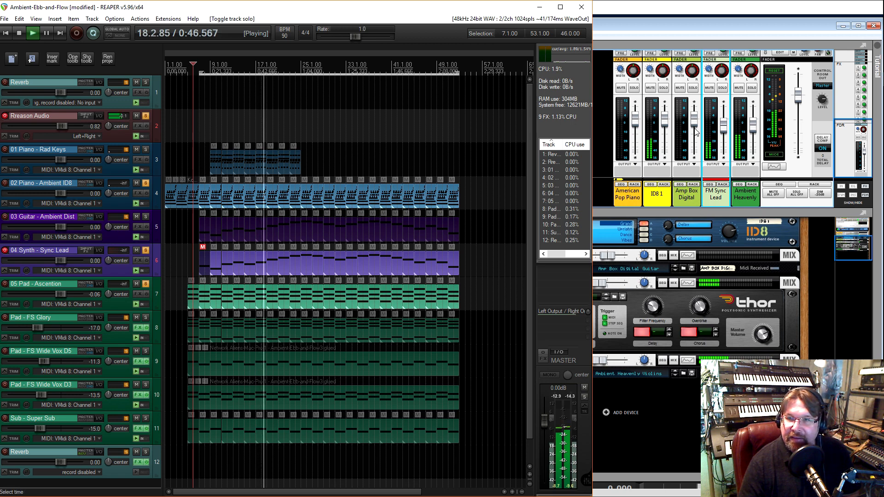
click(664, 120)
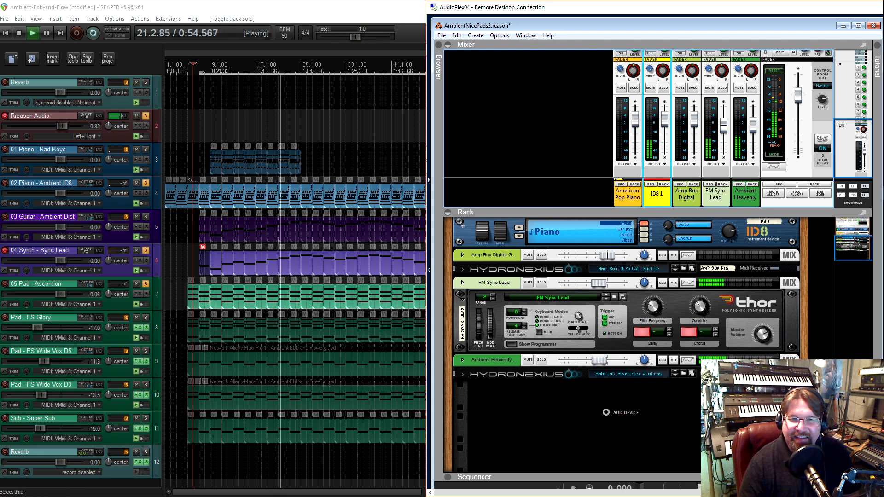
In REAPER, solo the Sub - Super Sub and Pad - FS Wide Vox D3 tracks and lower their volumes to -21.7 dB and -22.3 dB
click(146, 419)
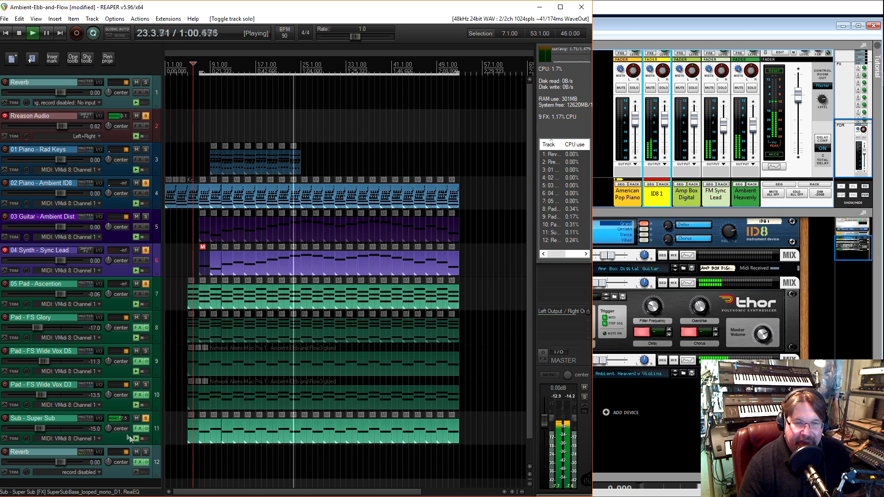
drag(40, 428, 33, 428)
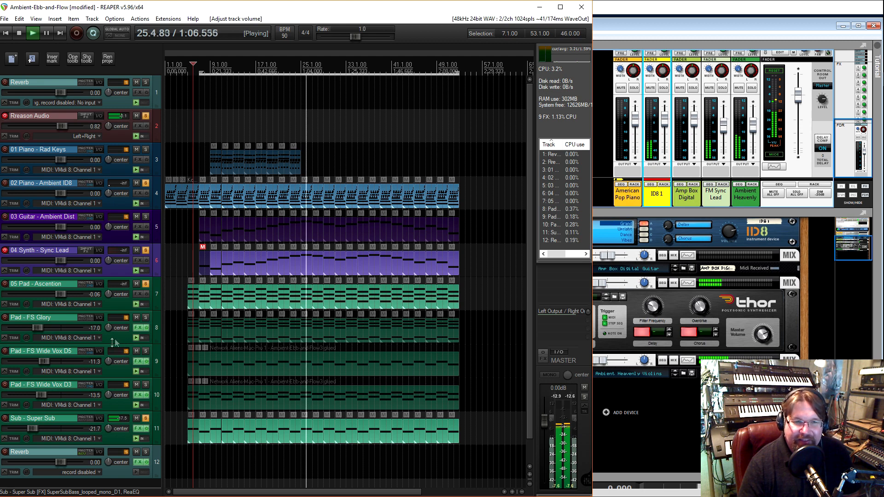
click(145, 386)
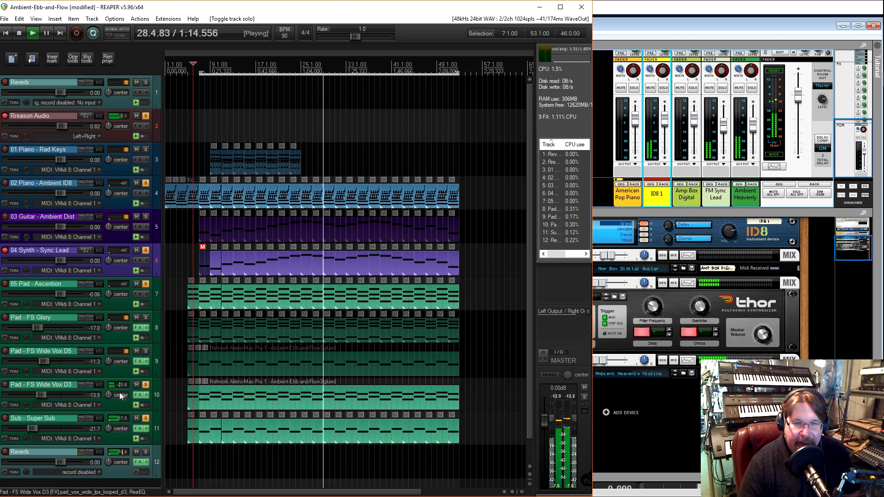
drag(42, 397, 32, 394)
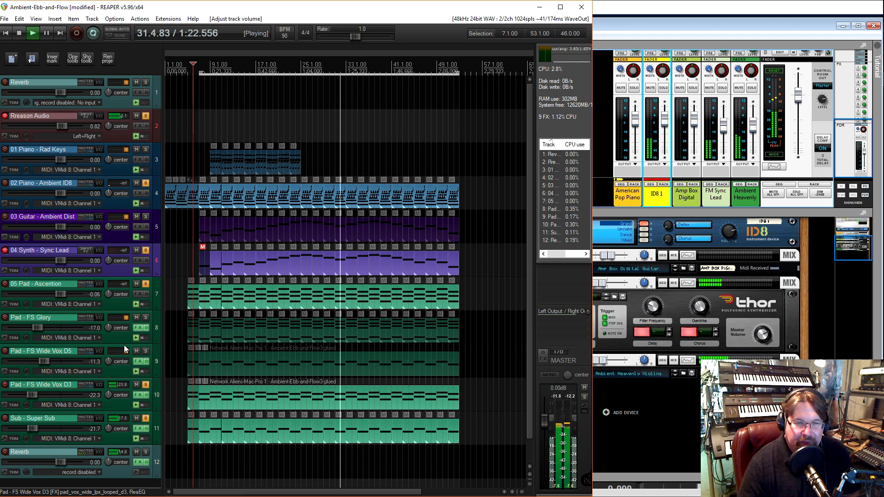
Solo Pad - FS Wide Vox D5, Pad - FS Glory and 03 Guitar - Ambient Dist, lowering the two pads to -15.6 dB and -27.0 dB
click(145, 352)
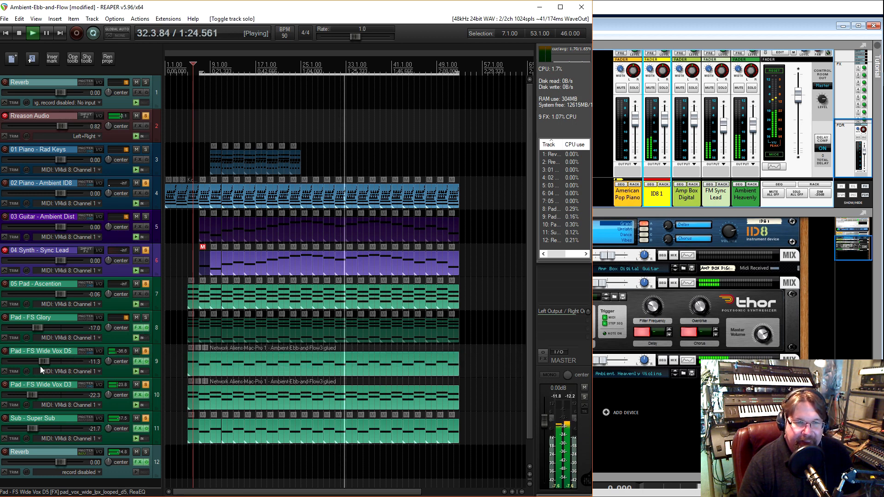
drag(40, 360, 36, 361)
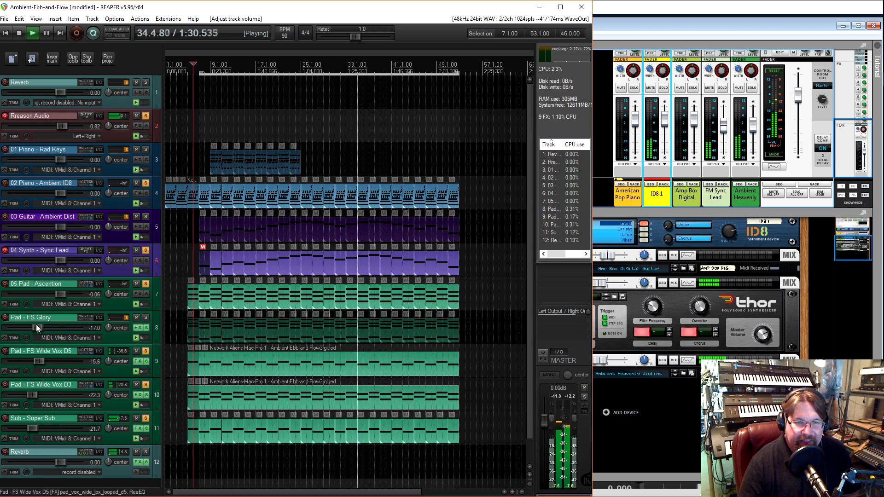
click(146, 318)
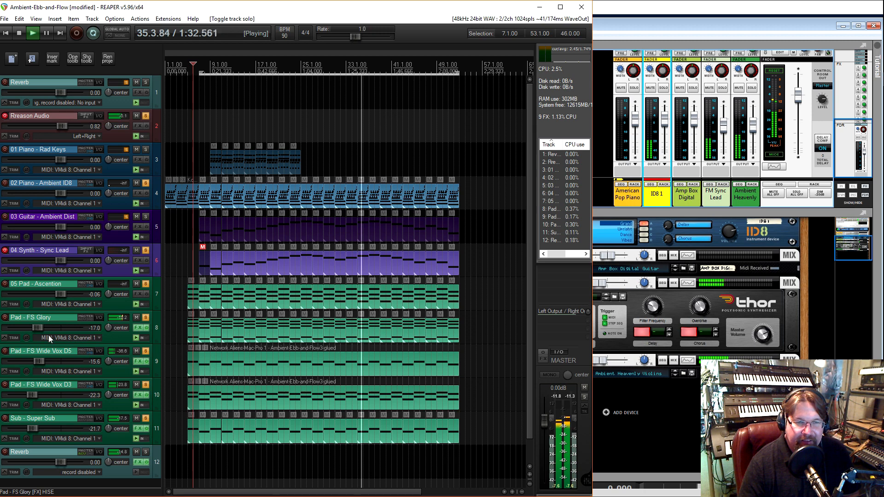
drag(36, 325, 31, 325)
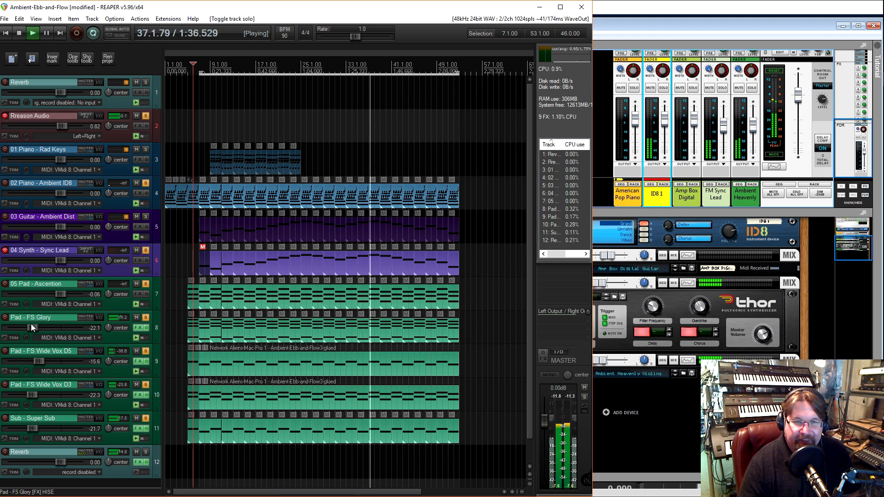
drag(31, 324, 27, 323)
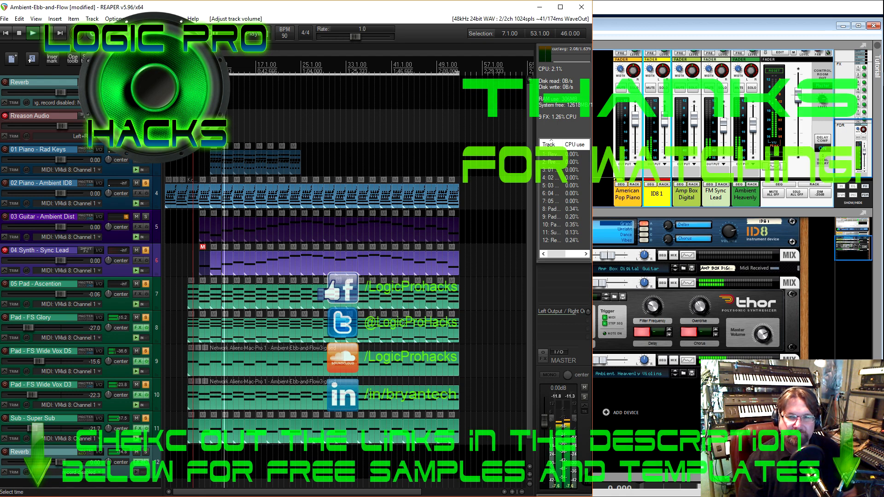
click(146, 216)
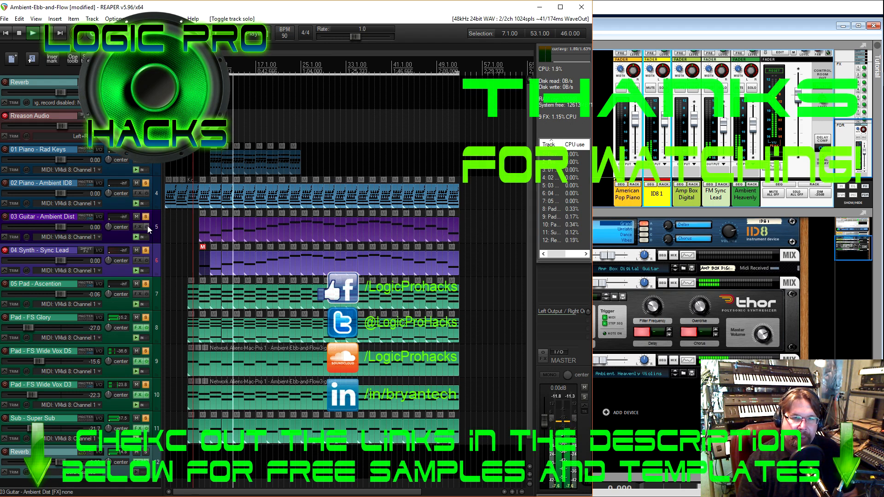